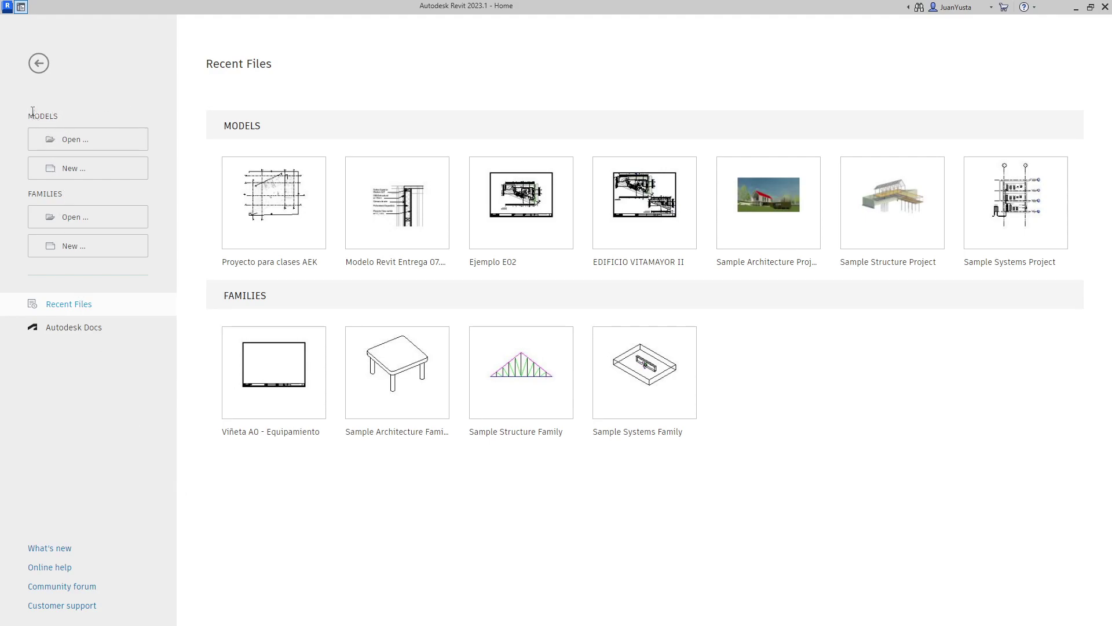
Create a new project from the Metric-Architectural Template.
left_click(70, 173)
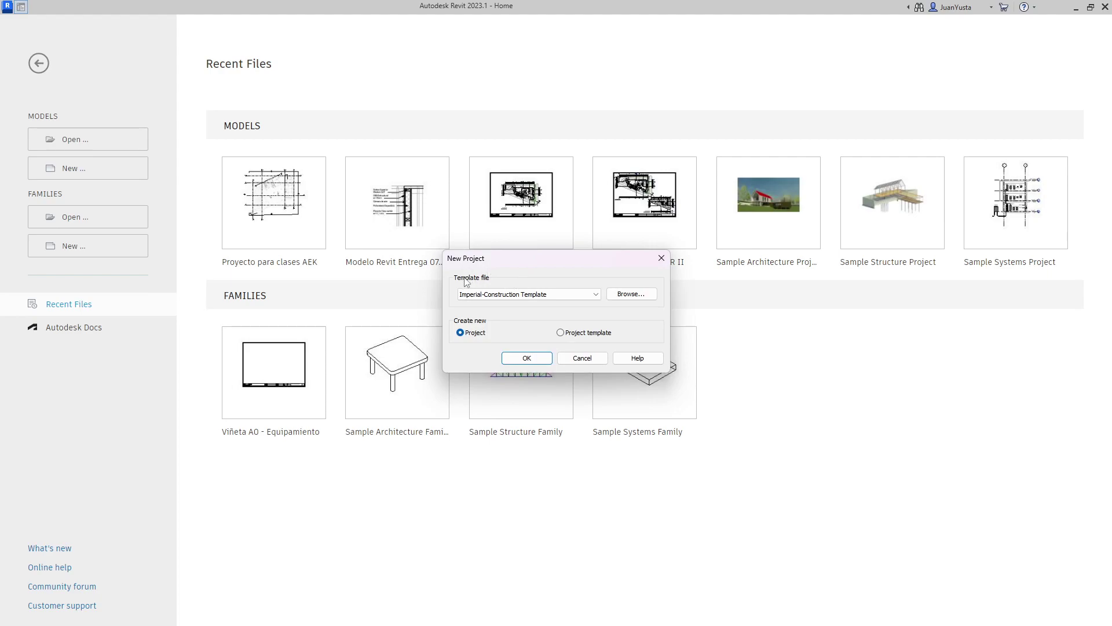
left_click(504, 294)
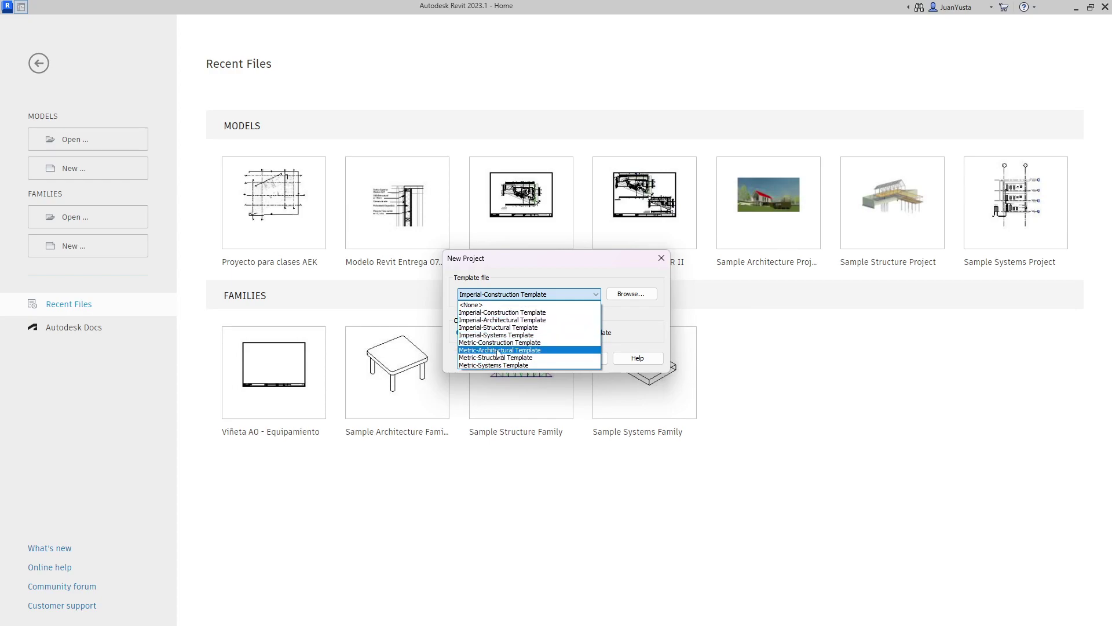
left_click(489, 350)
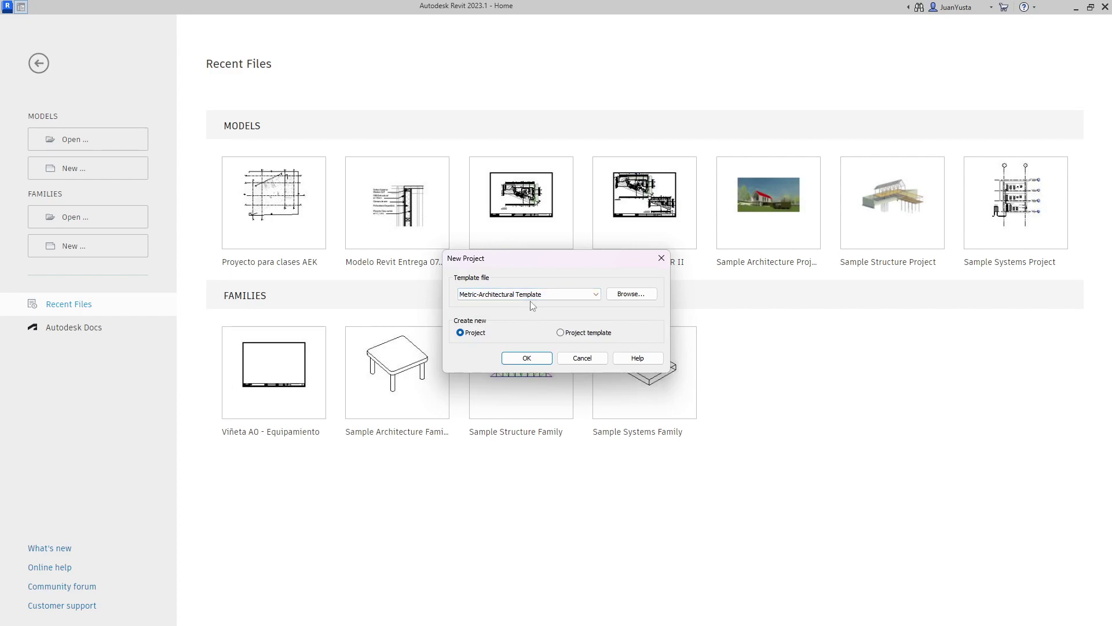
left_click(540, 360)
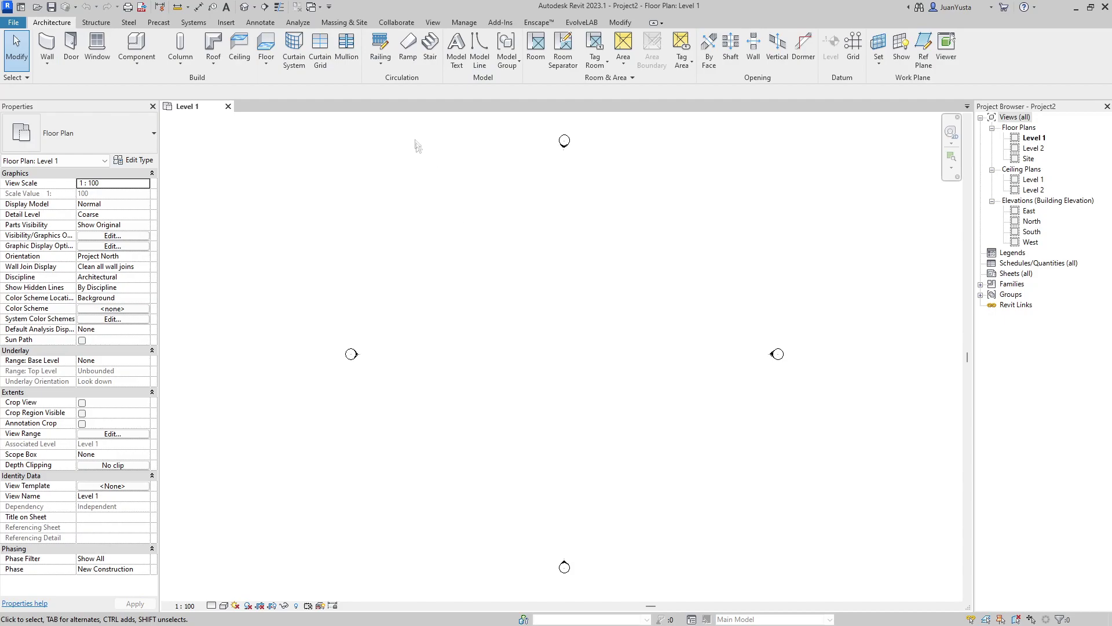
Start an in-place mass from Massing & Site, dismissing the notice and keeping the name Mass 1.
left_click(353, 26)
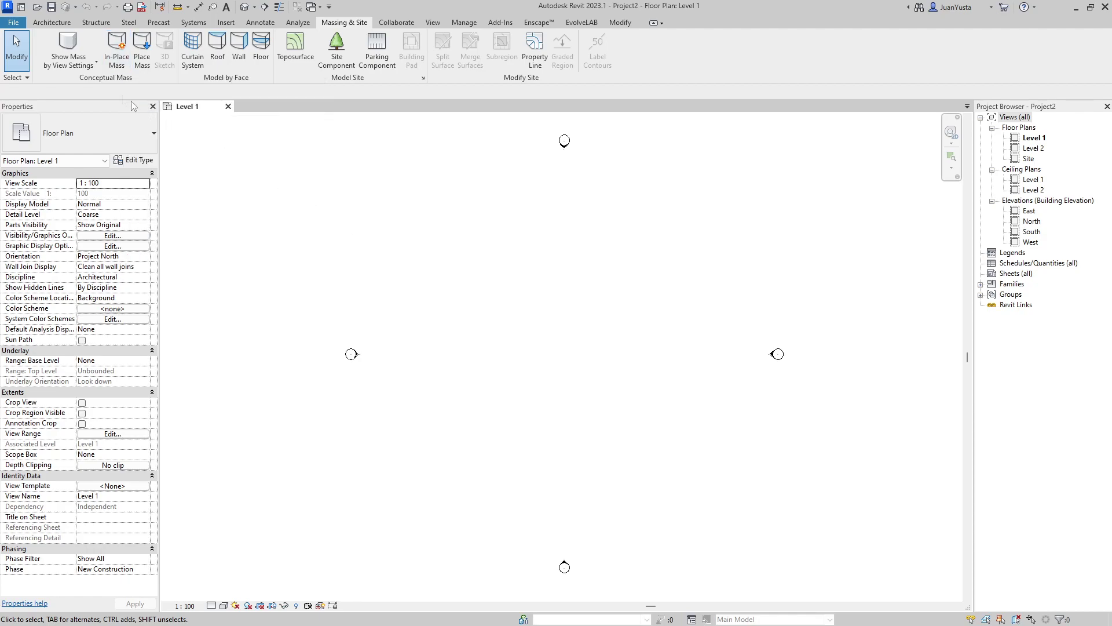
left_click(121, 70)
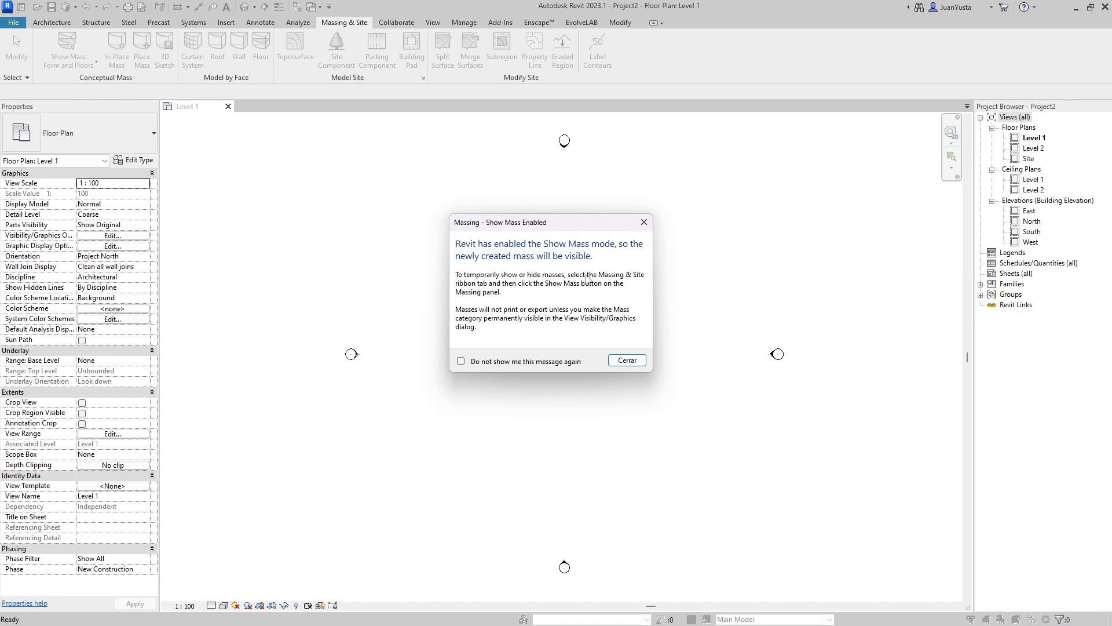
left_click(628, 360)
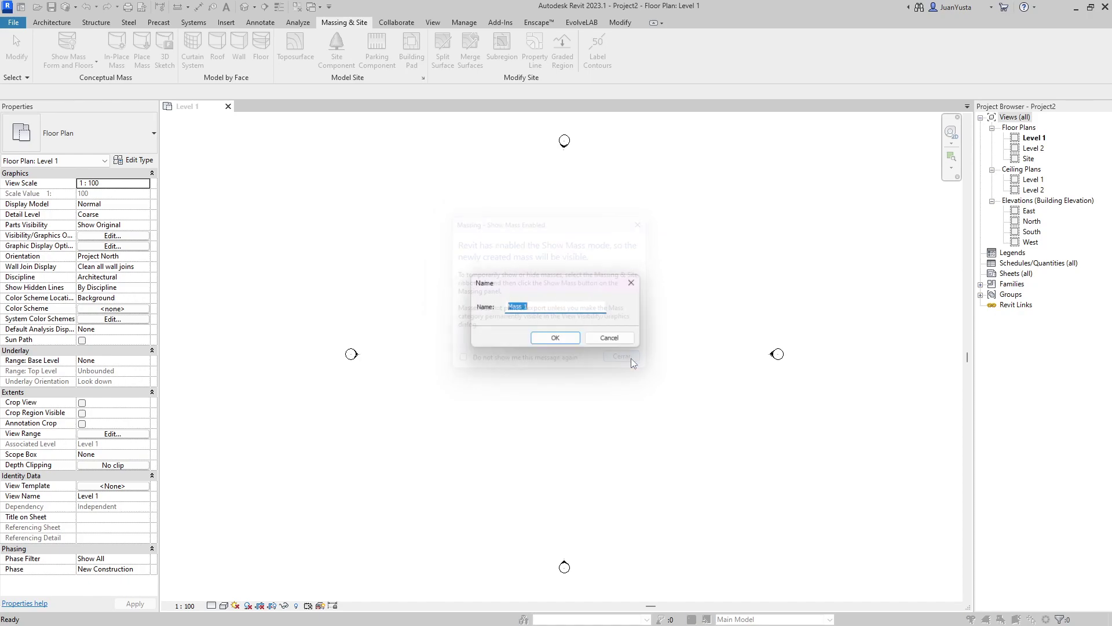
left_click(565, 342)
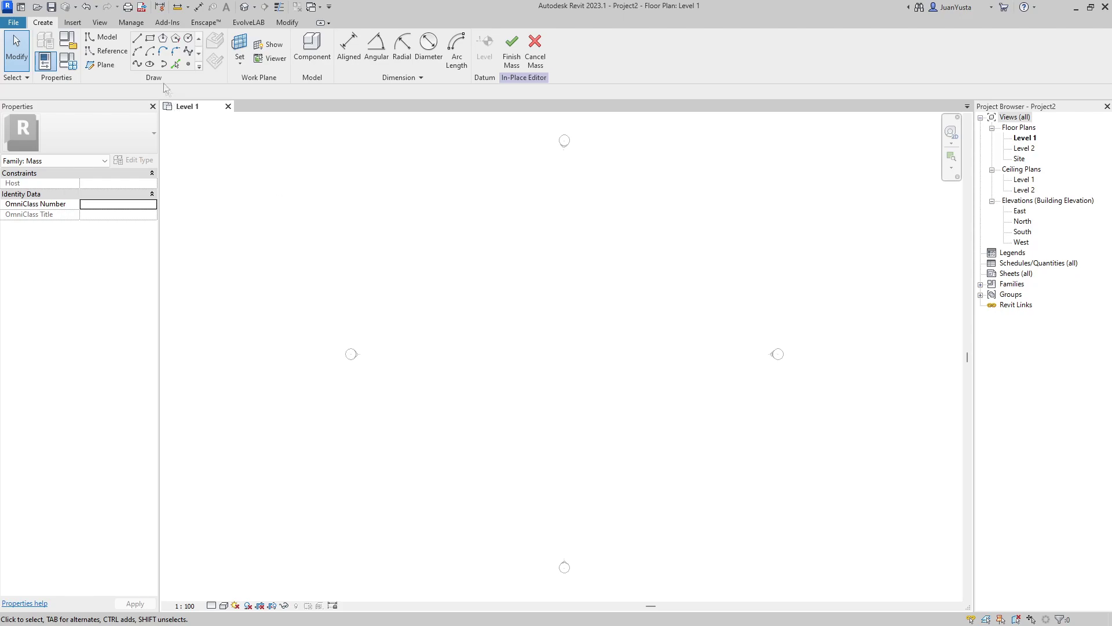
Draw a closed four-sided chain of model lines in the Level 1 plan.
key("ctrl")
left_click(138, 38)
middle_click_drag(526, 360, 400, 360)
scroll(380, 352, "up", 1)
left_click(359, 274)
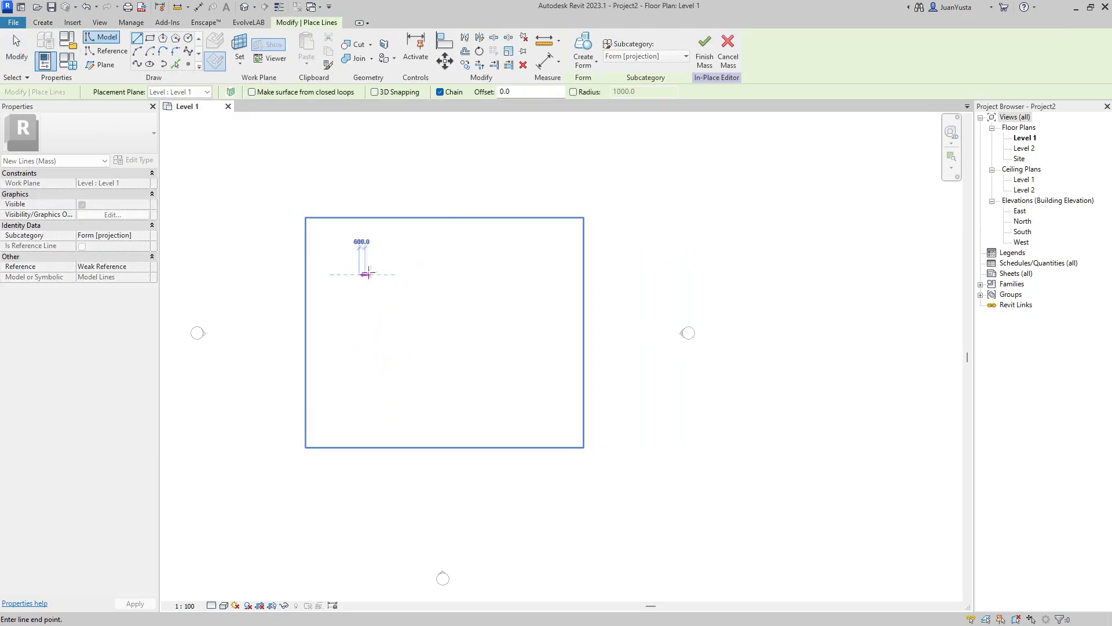
left_click(483, 257)
left_click(512, 377)
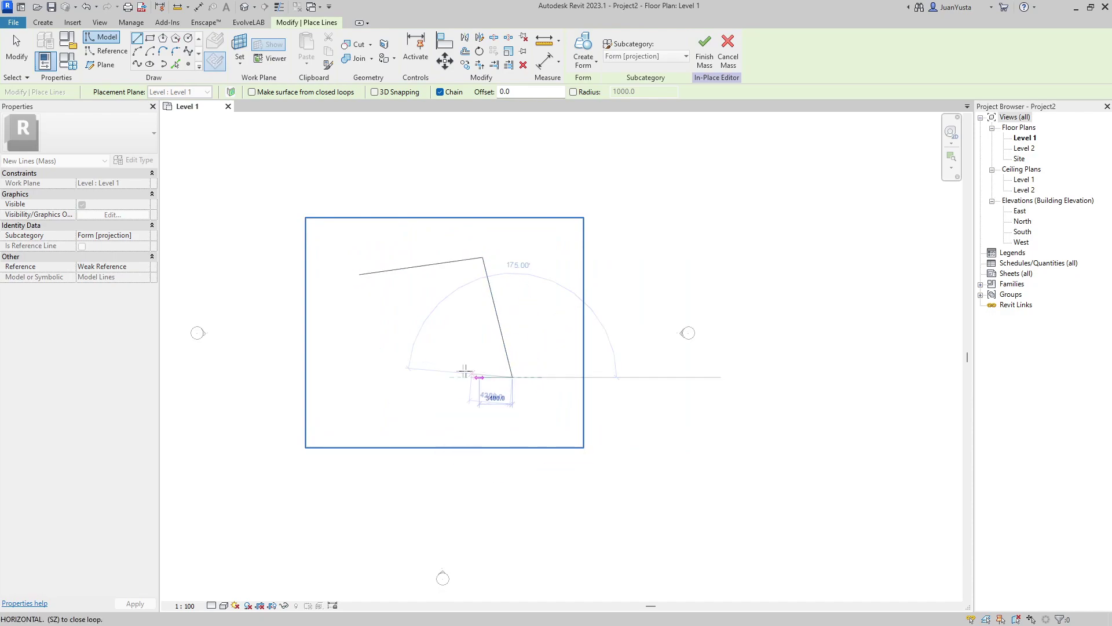
left_click(372, 363)
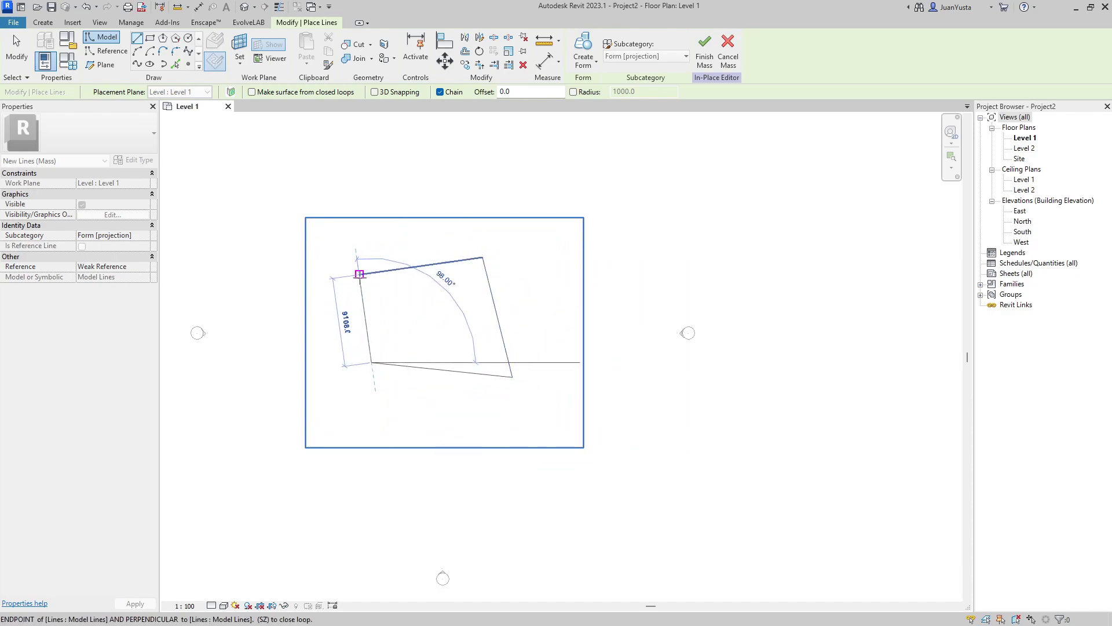
left_click(359, 274)
scroll(359, 301, "up", 1)
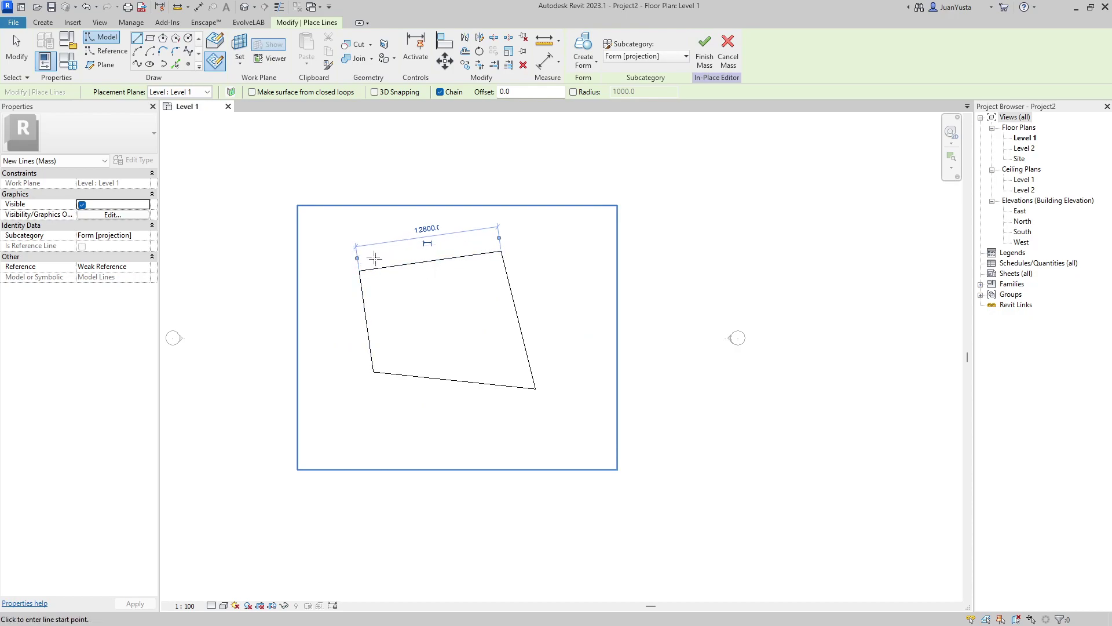
key("Escape")
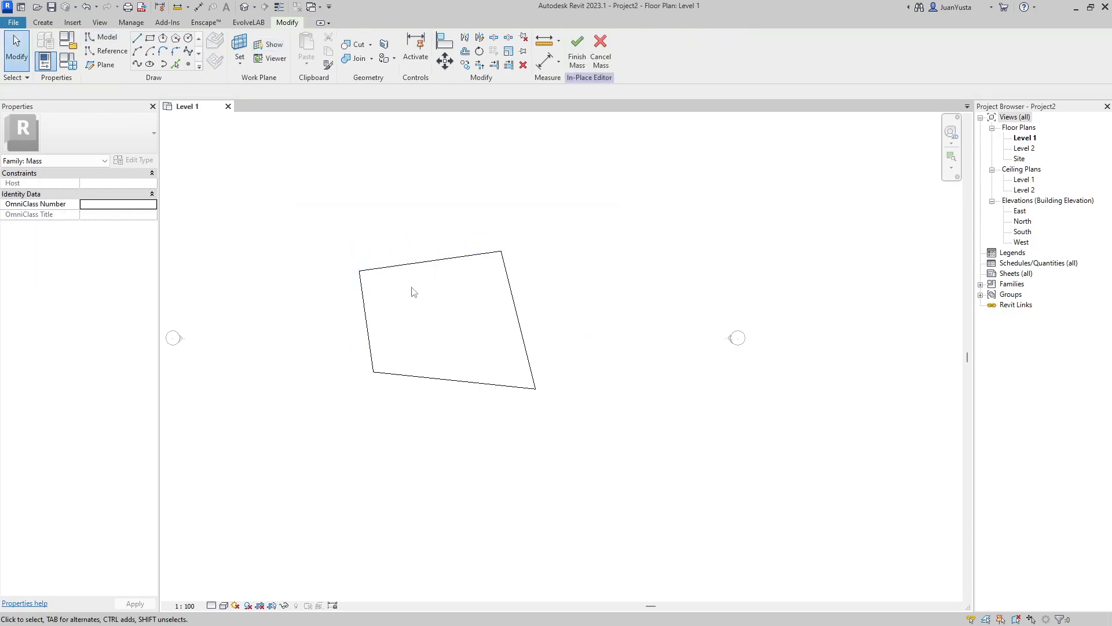
View the outline in the Default 3D View, orbiting to inspect it, and select its four lines.
left_click(246, 8)
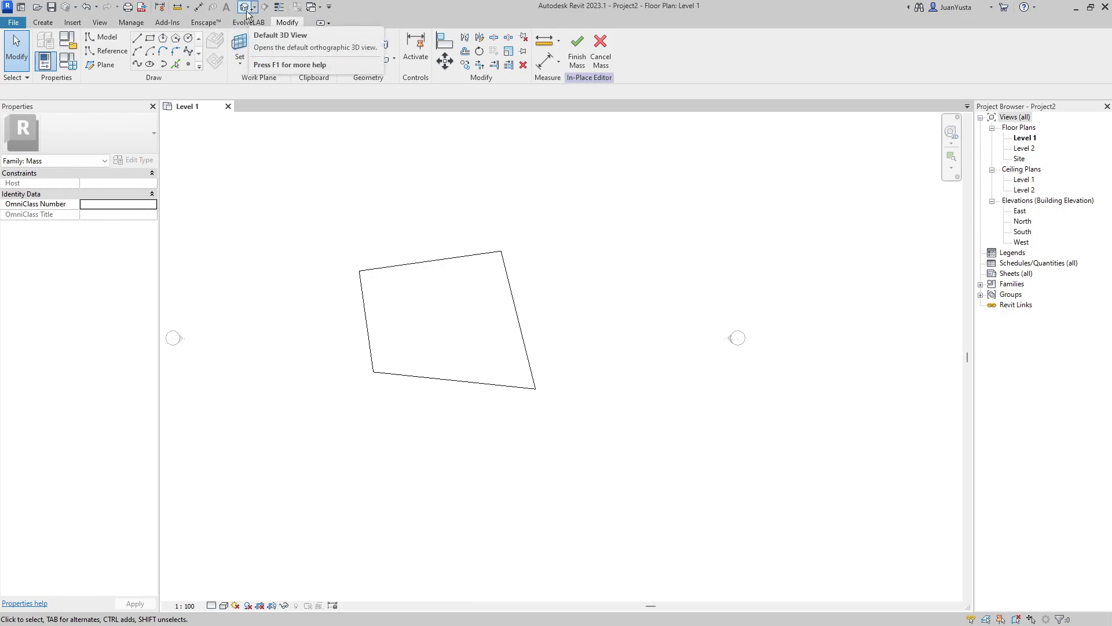
mouse_move(626, 374)
middle_mouse_down("shift")
mouse_move(497, 273)
mouse_move(646, 360)
mouse_move(516, 389)
mouse_move(424, 339)
middle_mouse_up("shift")
mouse_move(618, 422)
middle_mouse_down("shift")
mouse_move(556, 298)
mouse_move(585, 365)
mouse_move(591, 442)
middle_mouse_up("shift")
middle_click_drag(528, 401, 499, 373)
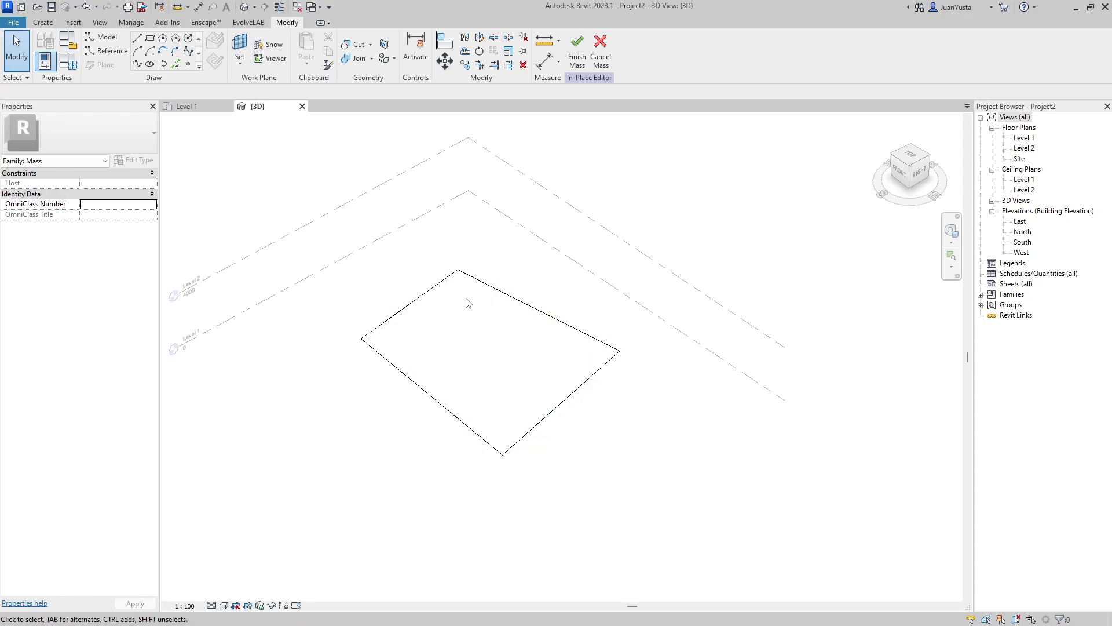
left_click(415, 300)
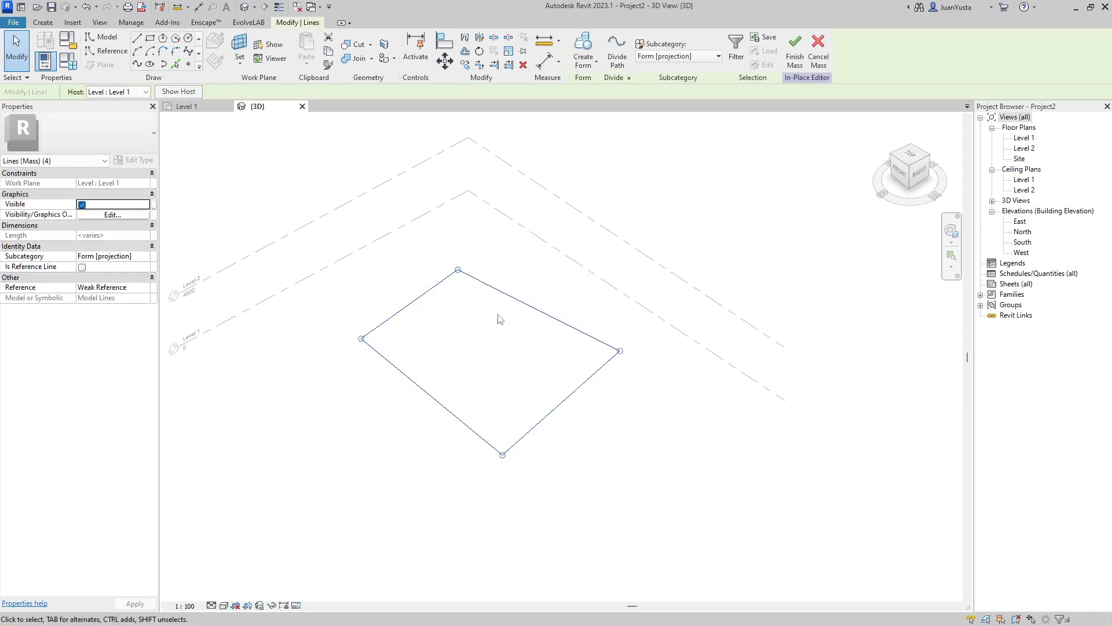
Extrude the outline into a solid form and drag its top face upward.
left_click(585, 65)
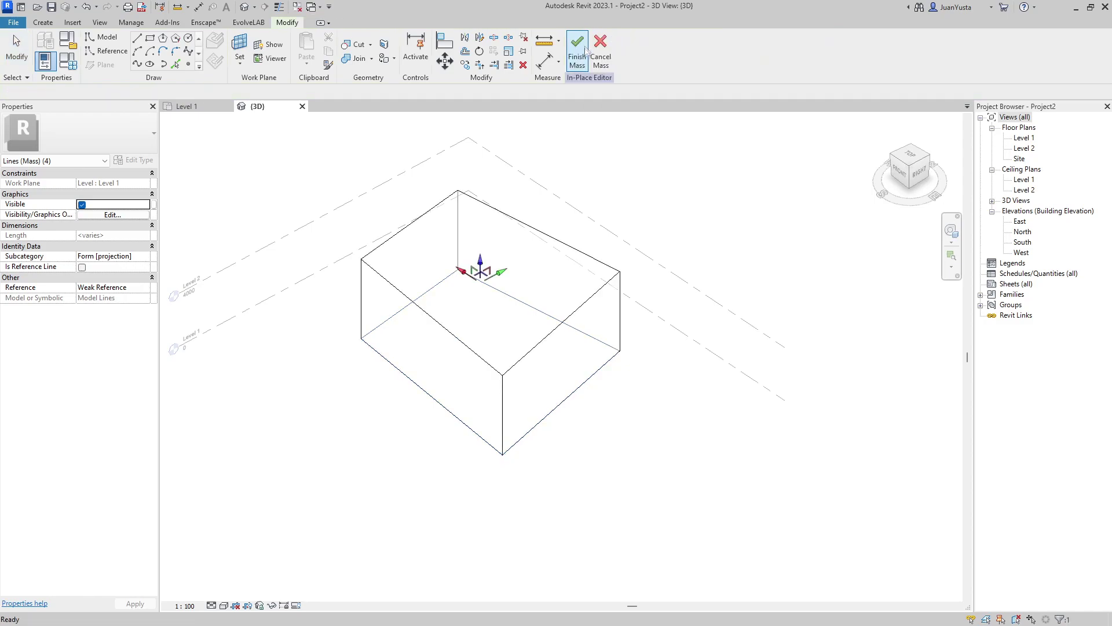
left_click(494, 322)
middle_click_drag(494, 322, 514, 442, "shift")
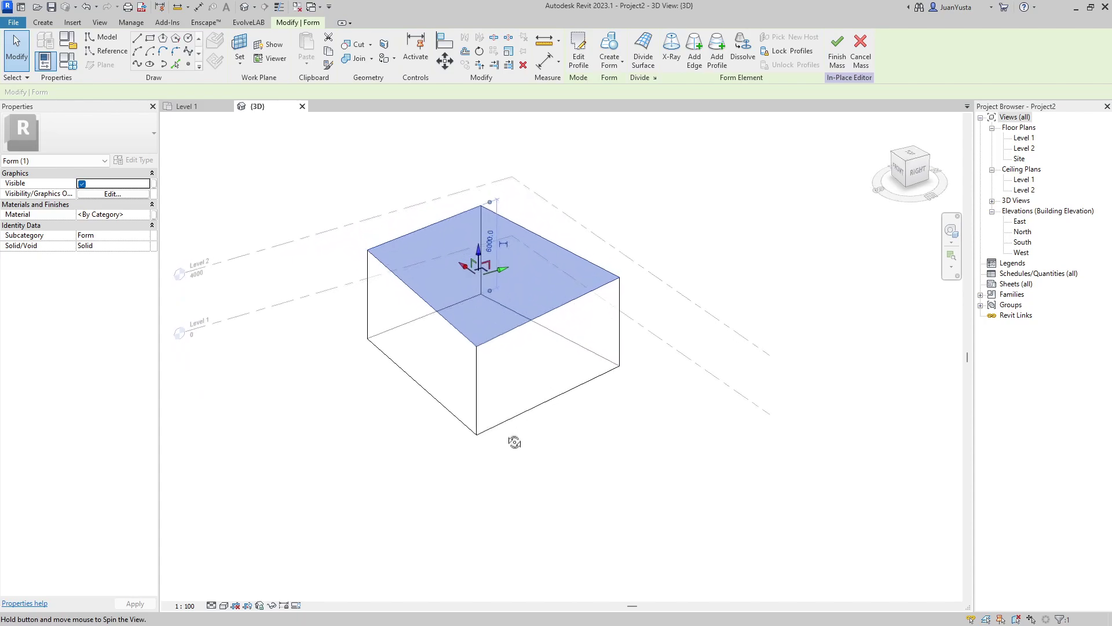
middle_click_drag(514, 442, 505, 348, "shift")
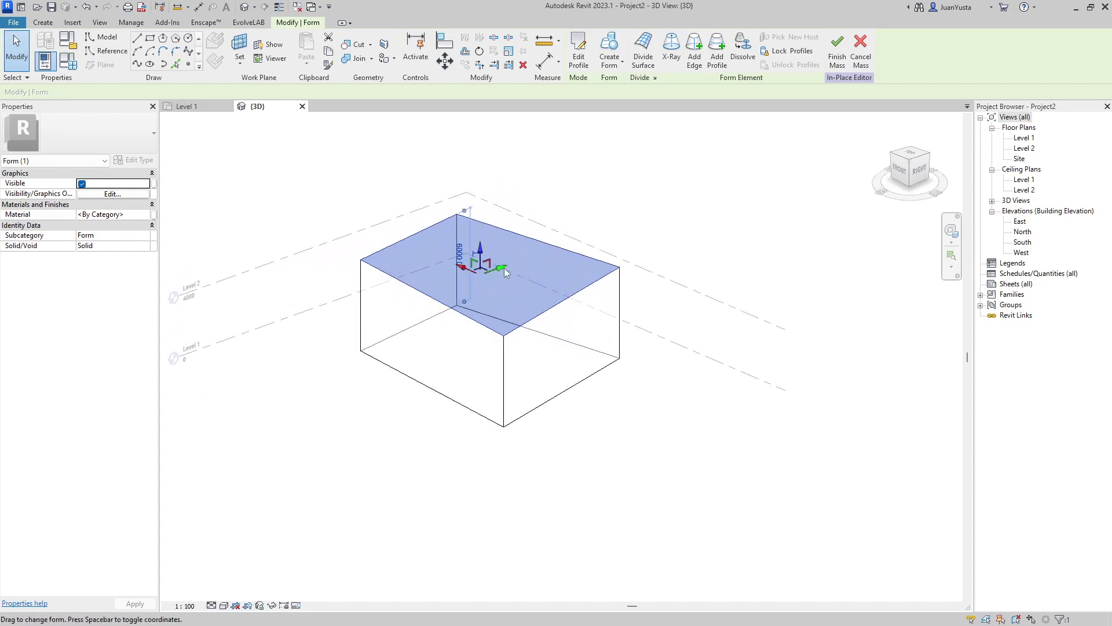
mouse_move(481, 255)
left_mouse_down()
mouse_move(480, 181)
mouse_move(467, 227)
left_mouse_up()
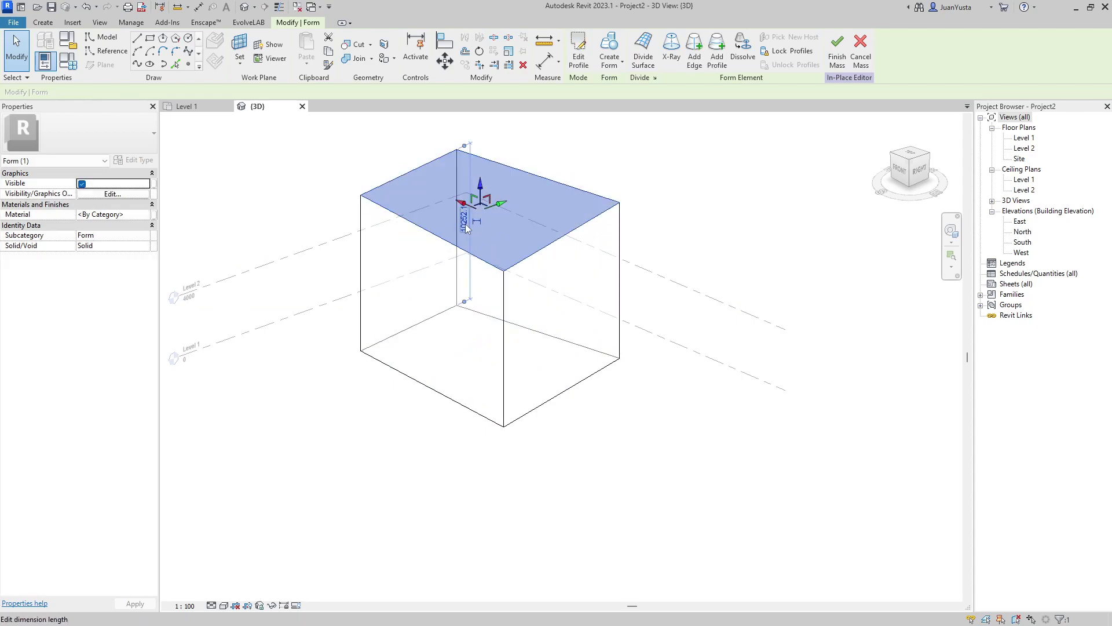
Set the box height to 10000 and orbit around the taller box.
left_click(464, 223)
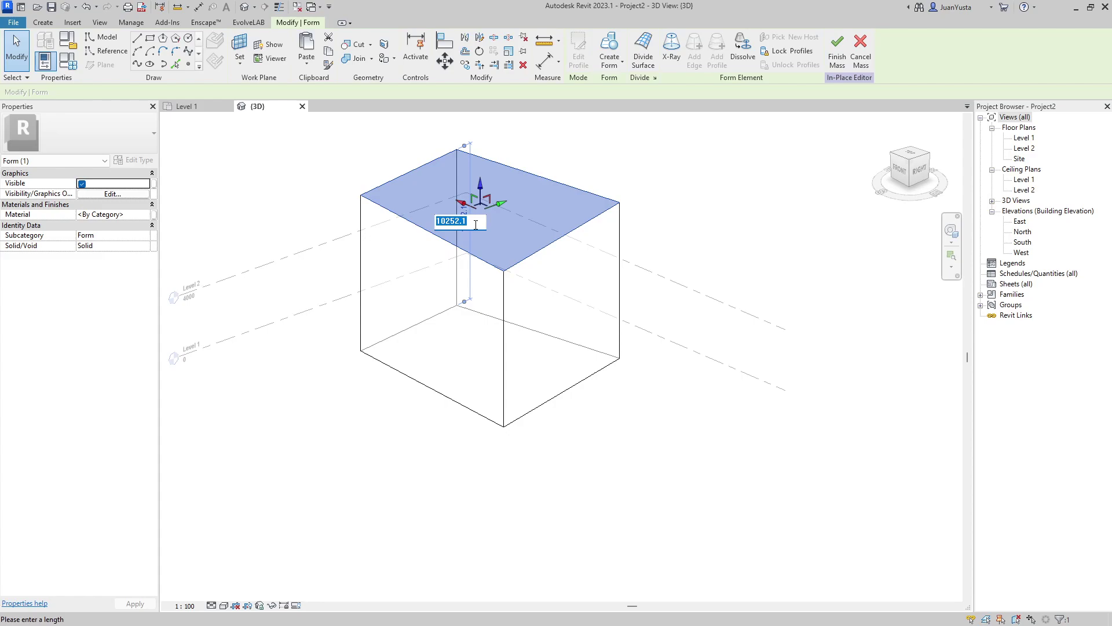
left_click(458, 220)
left_click_drag(470, 222, 436, 222)
type("10000")
key("Return")
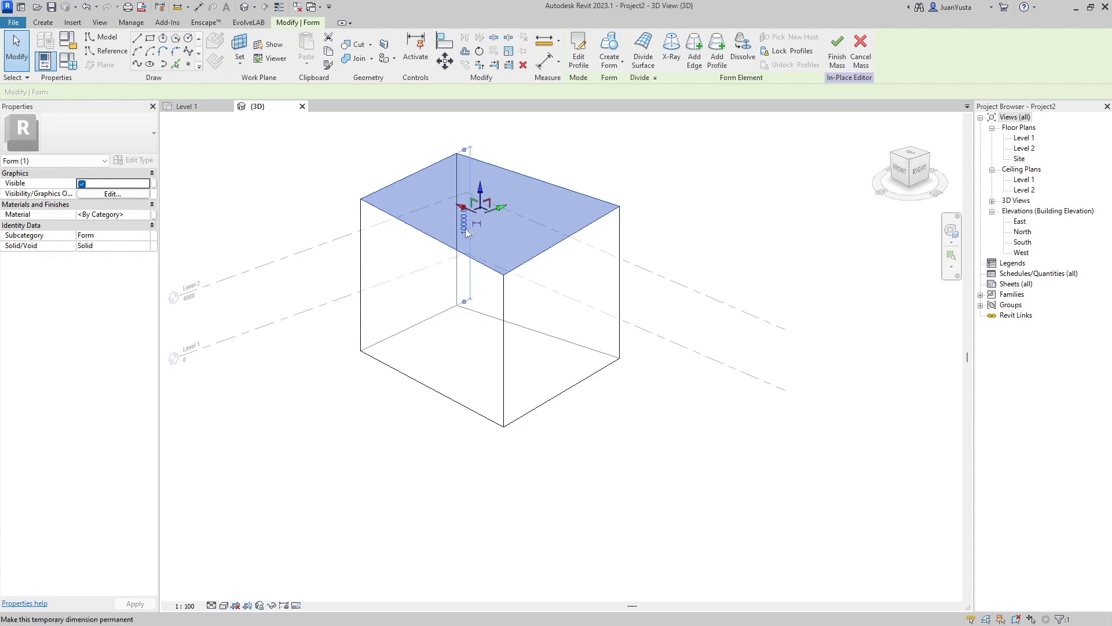
mouse_move(565, 278)
middle_mouse_down("shift")
mouse_move(626, 306)
mouse_move(821, 281)
mouse_move(521, 346)
mouse_move(499, 329)
middle_mouse_up("shift")
left_click(672, 291)
mouse_move(397, 313)
middle_mouse_down("shift")
mouse_move(466, 334)
mouse_move(545, 339)
middle_mouse_up("shift")
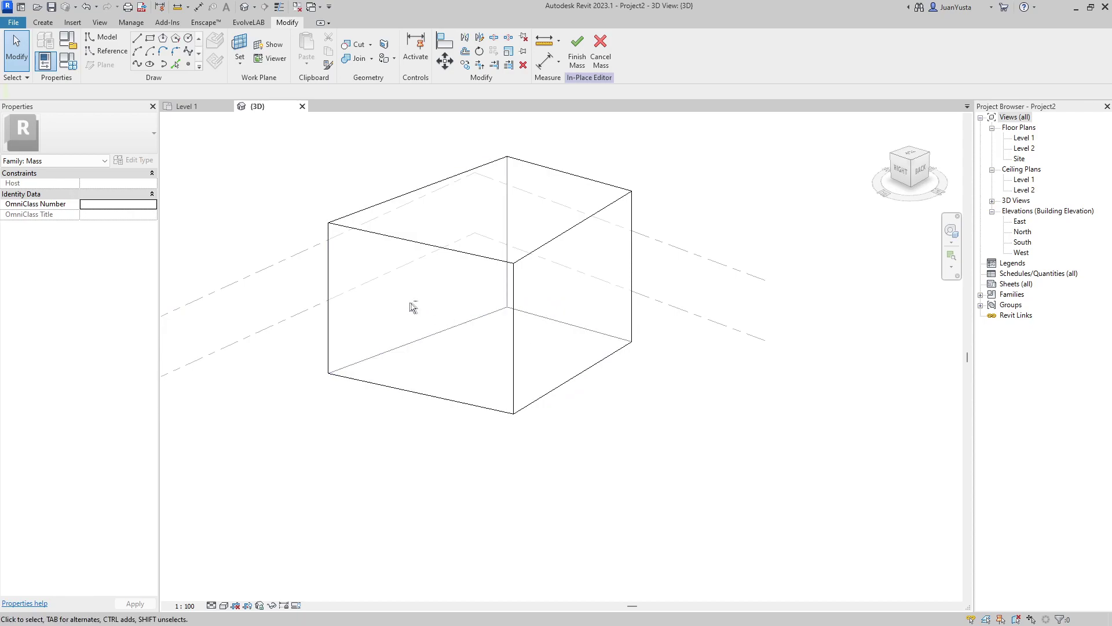
mouse_move(643, 310)
middle_mouse_down("shift")
mouse_move(561, 342)
mouse_move(596, 360)
mouse_move(732, 318)
mouse_move(565, 322)
mouse_move(449, 214)
mouse_move(687, 213)
mouse_move(489, 258)
mouse_move(545, 310)
mouse_move(529, 323)
mouse_move(646, 303)
mouse_move(506, 311)
mouse_move(488, 334)
mouse_move(479, 273)
middle_mouse_up("shift")
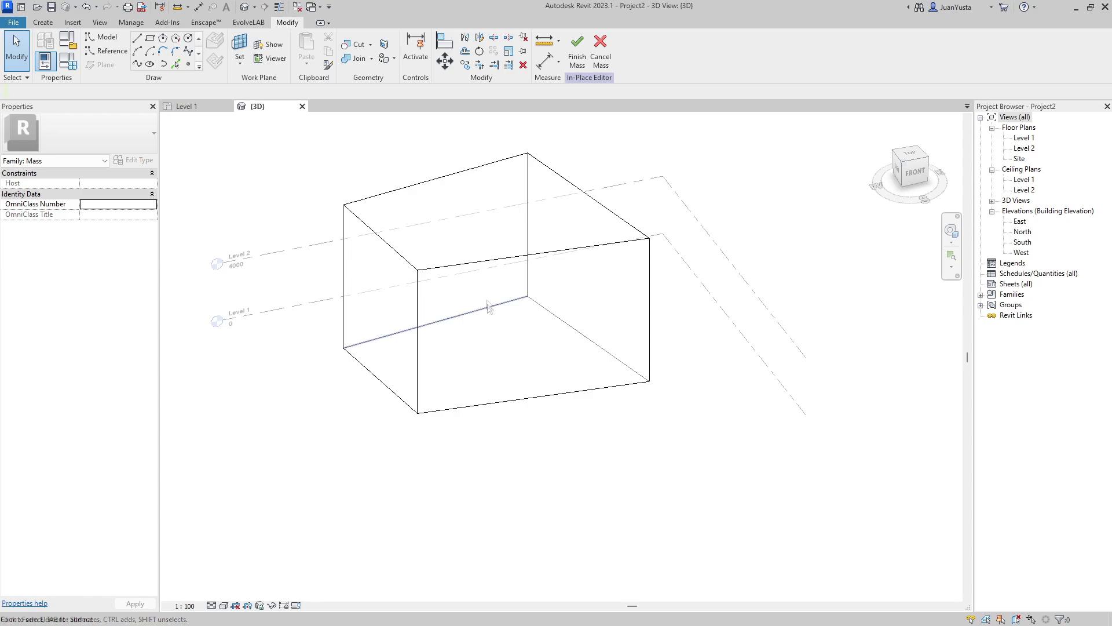
Drag the box's top front edge outward to tilt a face, orbiting to check.
left_click(480, 268)
middle_click_drag(482, 334, 554, 340, "shift")
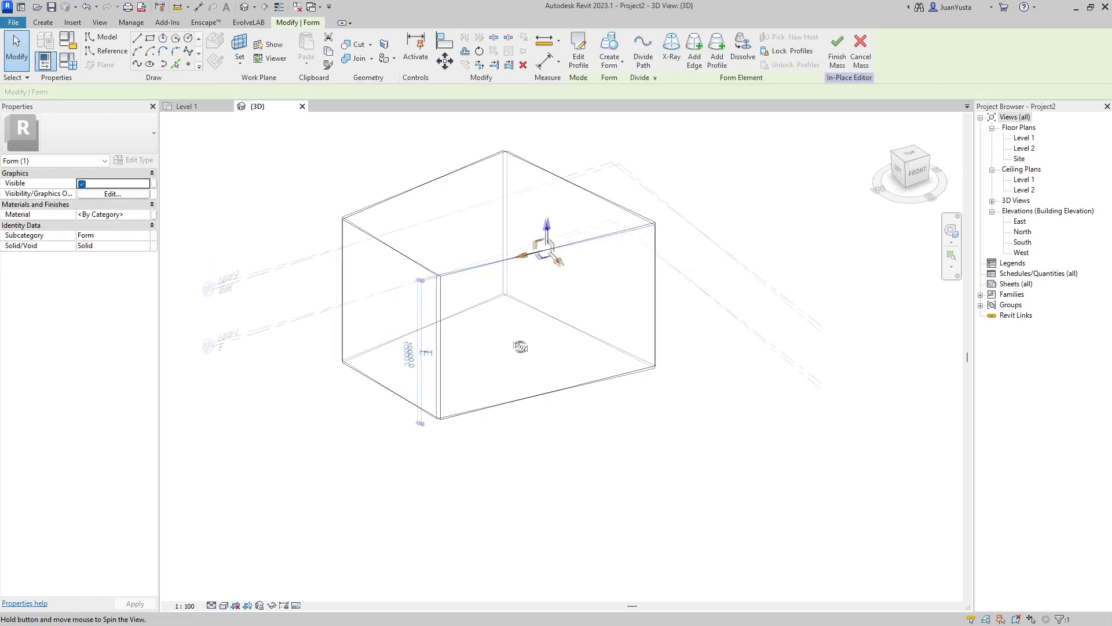
middle_click_drag(589, 230, 578, 287, "shift")
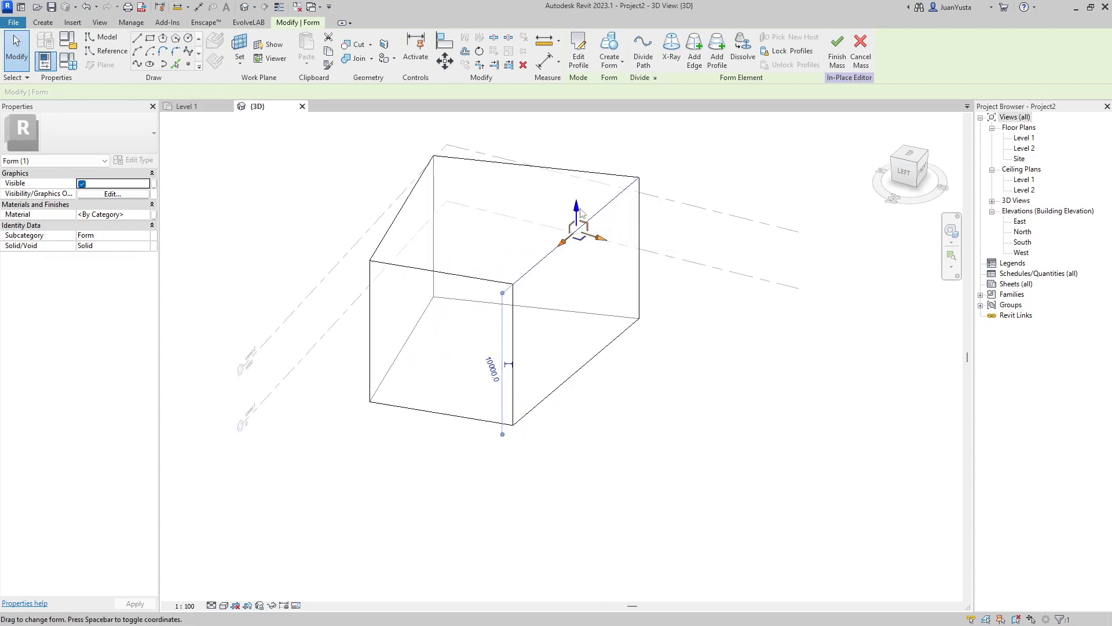
left_click_drag(581, 213, 653, 212)
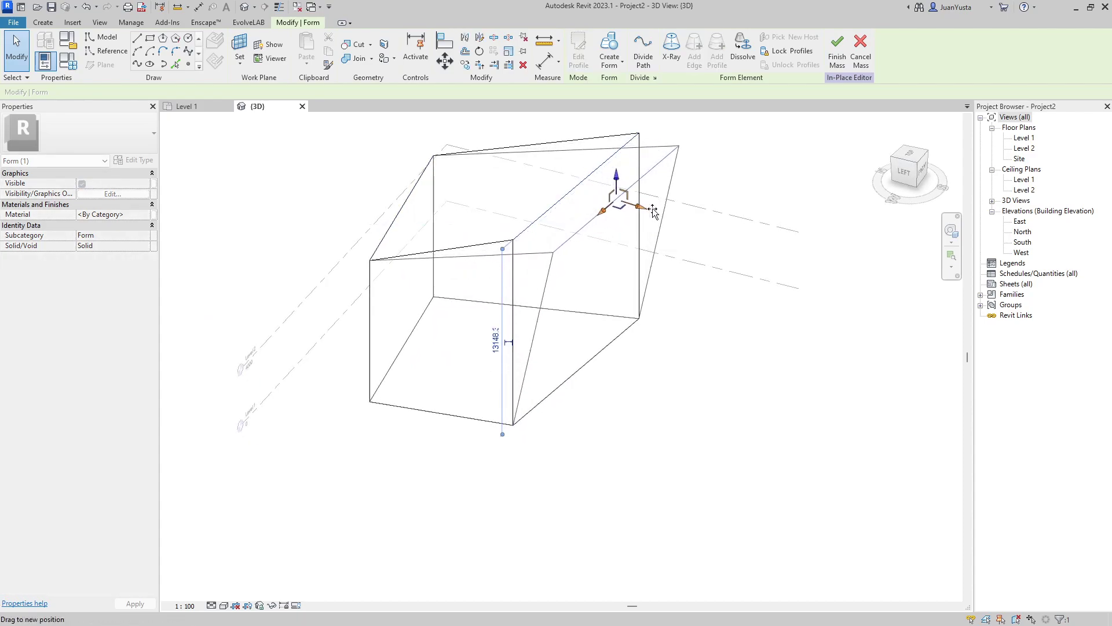
left_click_drag(633, 211, 608, 236)
mouse_move(707, 340)
middle_mouse_down("shift")
mouse_move(592, 356)
mouse_move(451, 355)
mouse_move(400, 256)
middle_mouse_up("shift")
left_click_drag(393, 242, 463, 204)
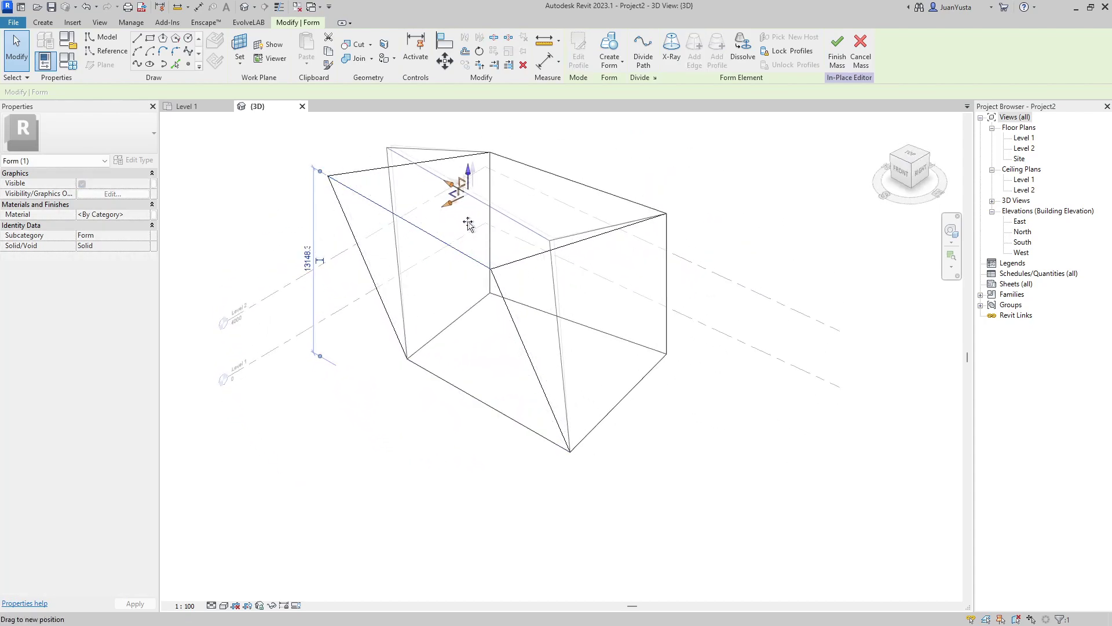
middle_click_drag(463, 204, 501, 235, "shift")
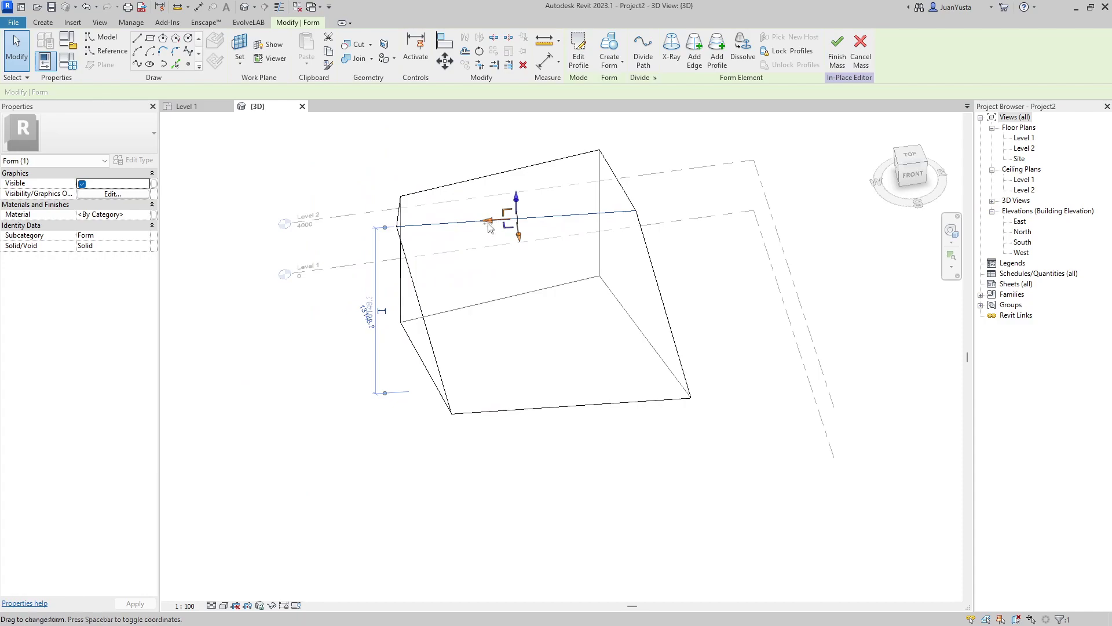
left_click(534, 303)
mouse_move(534, 303)
middle_mouse_down("shift")
mouse_move(776, 238)
mouse_move(645, 277)
middle_mouse_up("shift")
left_click(763, 192)
mouse_move(713, 161)
middle_mouse_down()
mouse_move(666, 194)
mouse_move(692, 242)
middle_mouse_up()
Move a top corner vertex up and down, settling near 12001, so the top slopes.
left_click(646, 164)
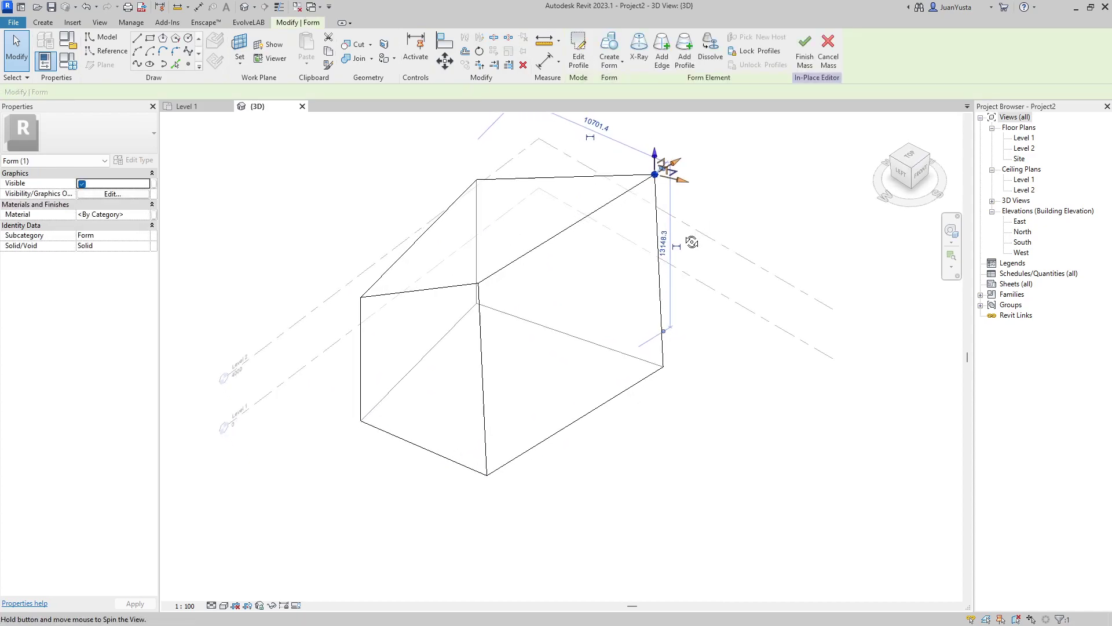
middle_click_drag(662, 188, 552, 272, "shift")
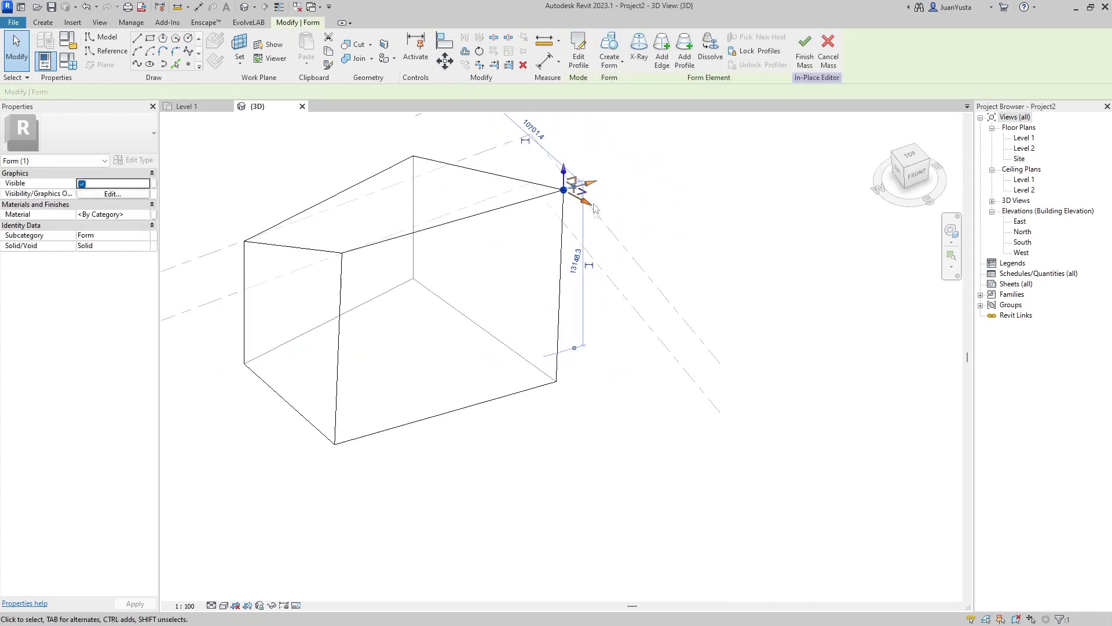
left_click_drag(563, 189, 487, 208)
mouse_move(487, 208)
middle_mouse_down("shift")
mouse_move(455, 253)
mouse_move(301, 239)
middle_mouse_up("shift")
left_click_drag(348, 226, 359, 187)
mouse_move(348, 231)
middle_mouse_down("shift")
mouse_move(328, 261)
mouse_move(246, 216)
middle_mouse_up("shift")
left_click_drag(306, 146, 340, 338)
mouse_move(339, 338)
middle_mouse_down("shift")
mouse_move(566, 350)
mouse_move(652, 440)
middle_mouse_up("shift")
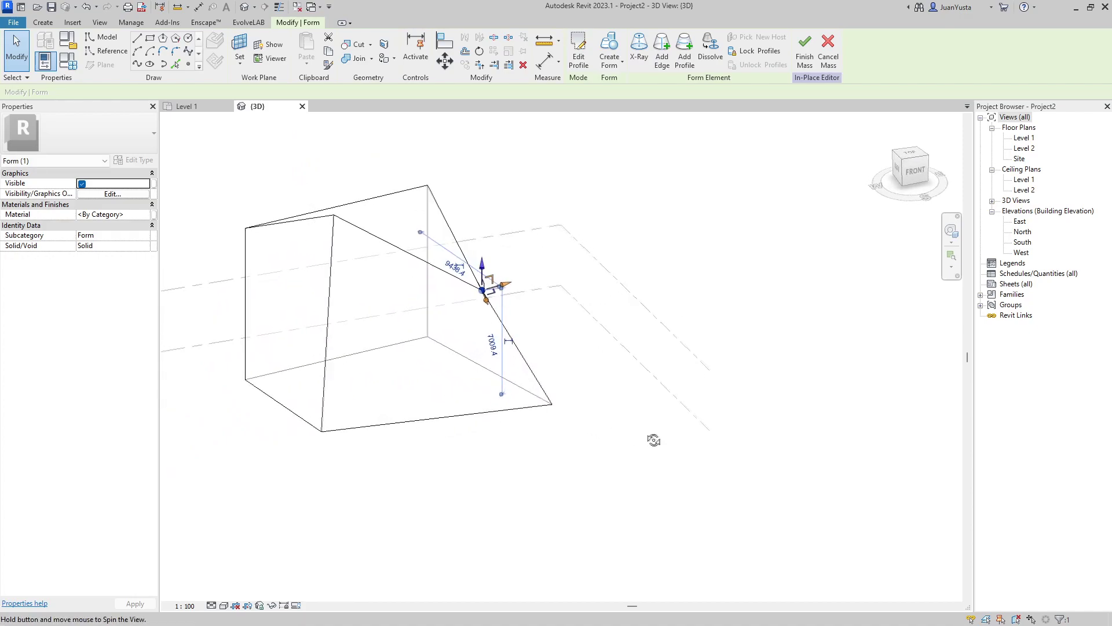
left_click_drag(484, 287, 485, 214)
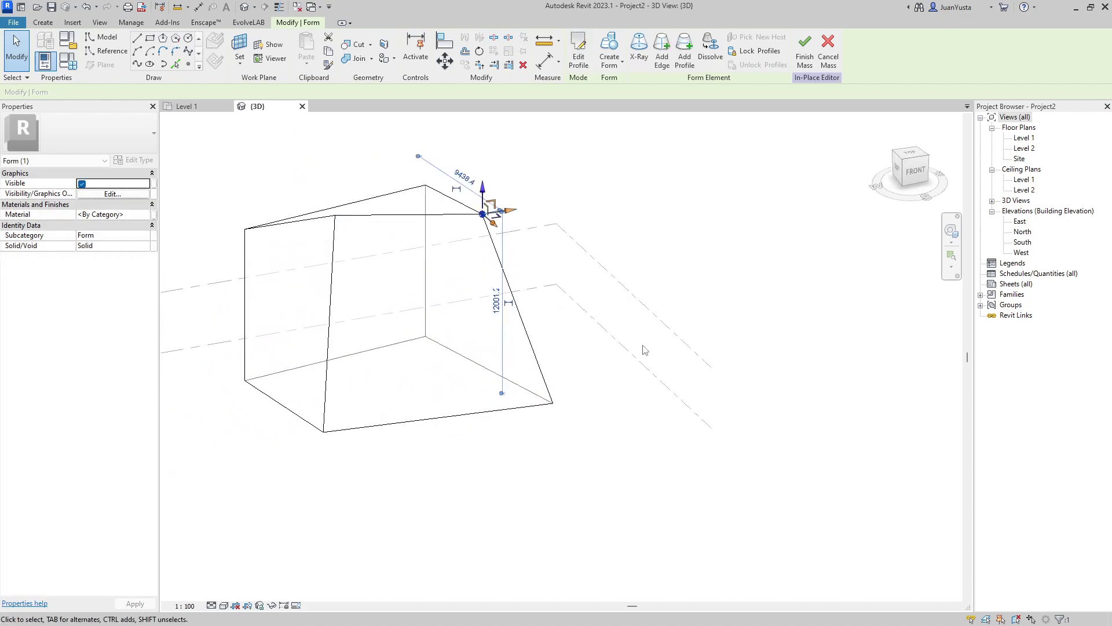
left_click(645, 350)
middle_click_drag(529, 360, 438, 278, "shift")
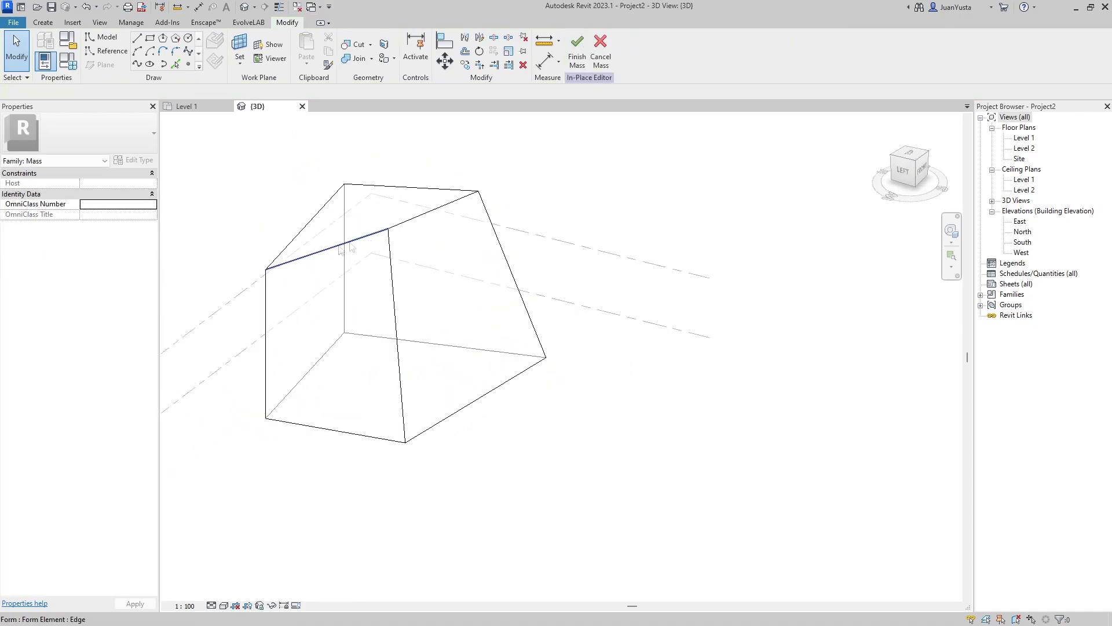
Tab-cycle and select the form's faces and surfaces to inspect the skewed shape.
left_click(387, 255)
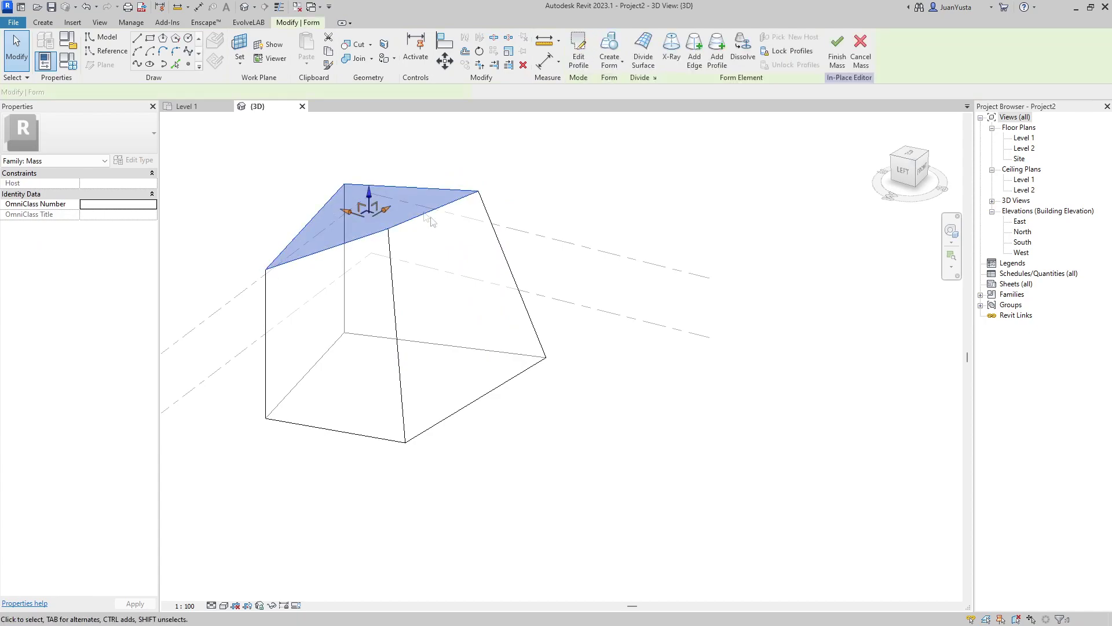
key("Escape")
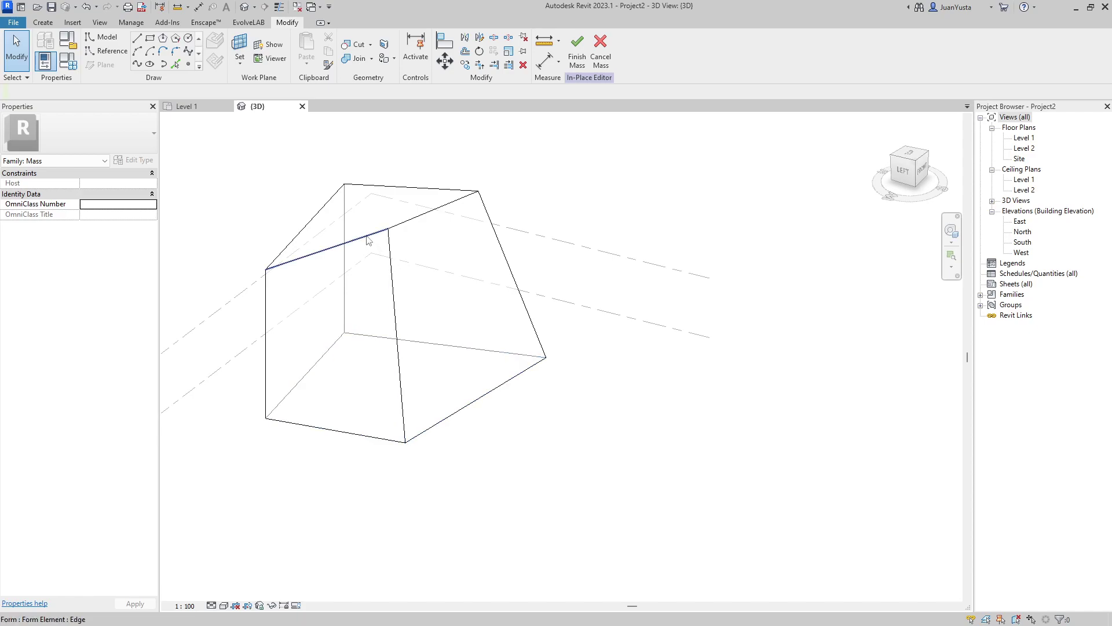
key("Tab")
key("Tab")
key("Tab")
key("Tab")
key("Tab")
key("Tab")
key("Tab")
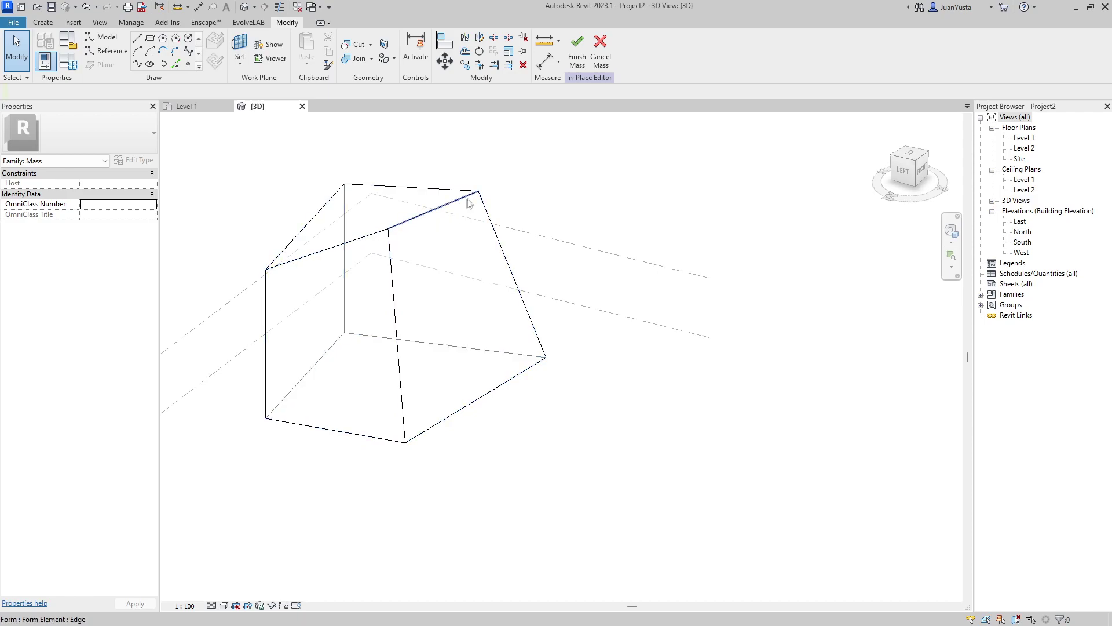
mouse_move(484, 265)
middle_mouse_down("shift")
mouse_move(549, 363)
mouse_move(434, 301)
mouse_move(440, 348)
mouse_move(495, 250)
middle_mouse_up("shift")
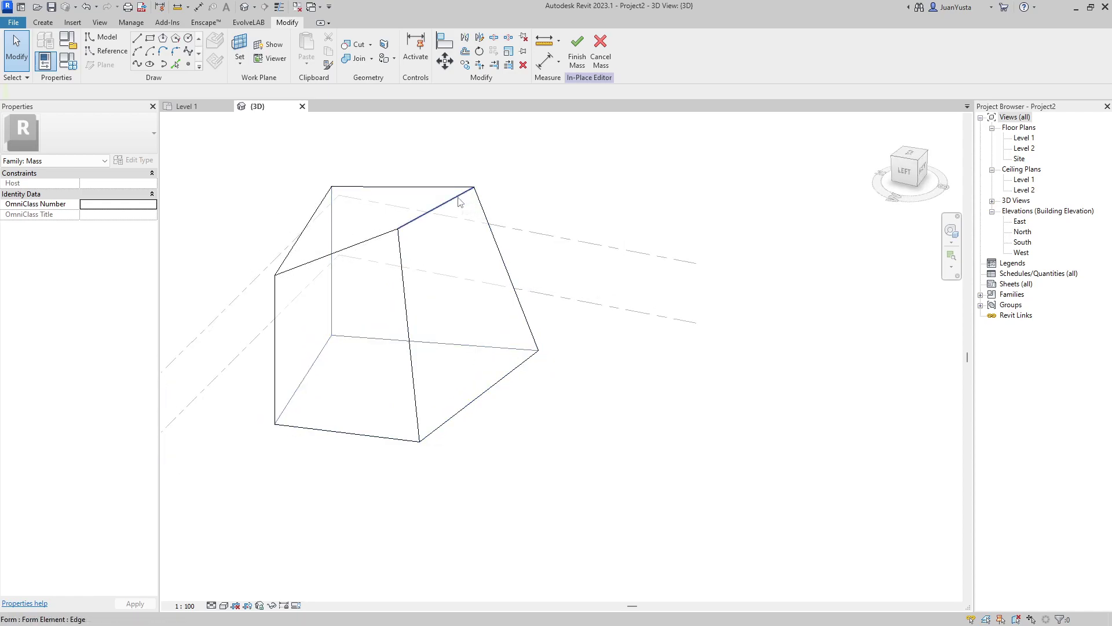
key("Tab")
key("Tab")
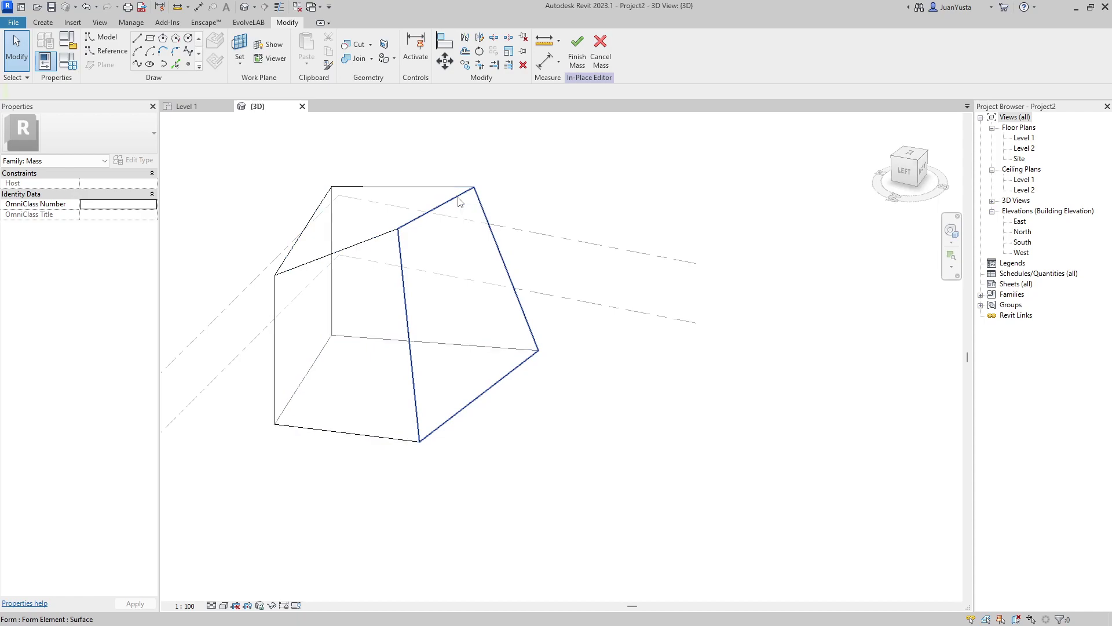
key("Tab")
key("Tab")
key("Tab")
key("Tab")
left_click(459, 201)
mouse_move(577, 395)
middle_mouse_down("shift")
mouse_move(494, 474)
mouse_move(360, 402)
mouse_move(397, 429)
mouse_move(585, 374)
middle_mouse_up("shift")
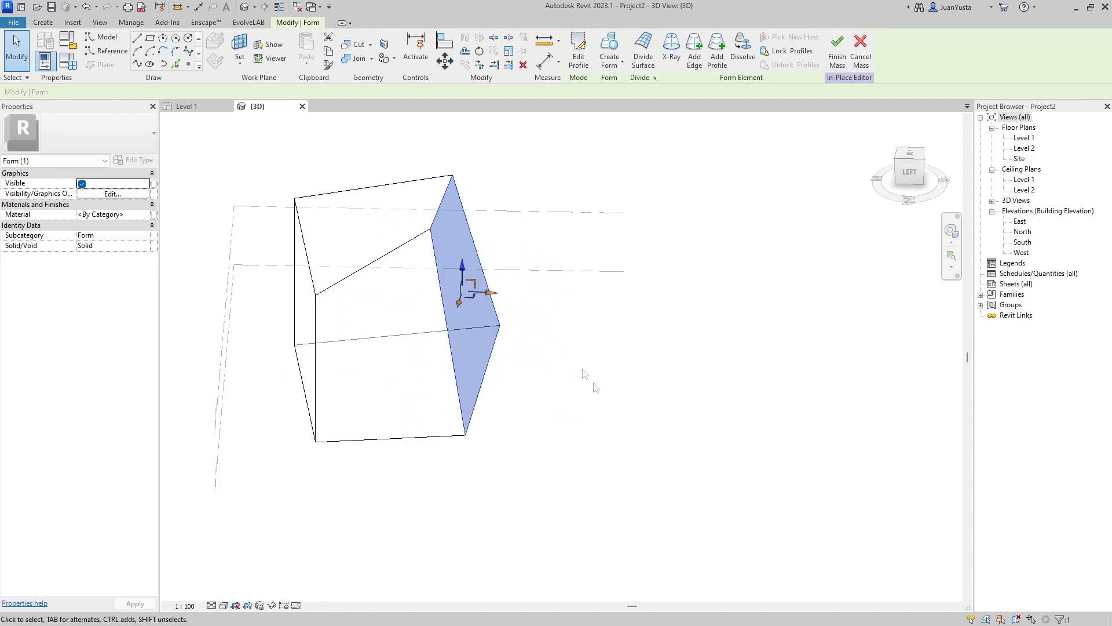
mouse_move(501, 299)
middle_mouse_down("shift")
mouse_move(553, 294)
mouse_move(608, 397)
mouse_move(311, 393)
mouse_move(318, 298)
mouse_move(536, 332)
middle_mouse_up("shift")
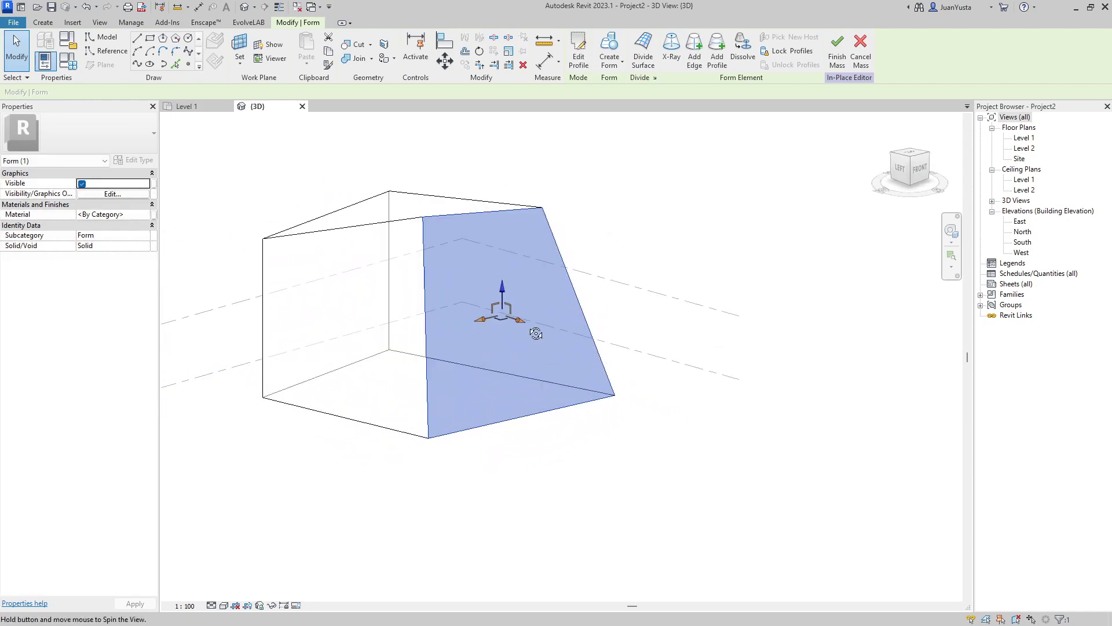
left_click(579, 485)
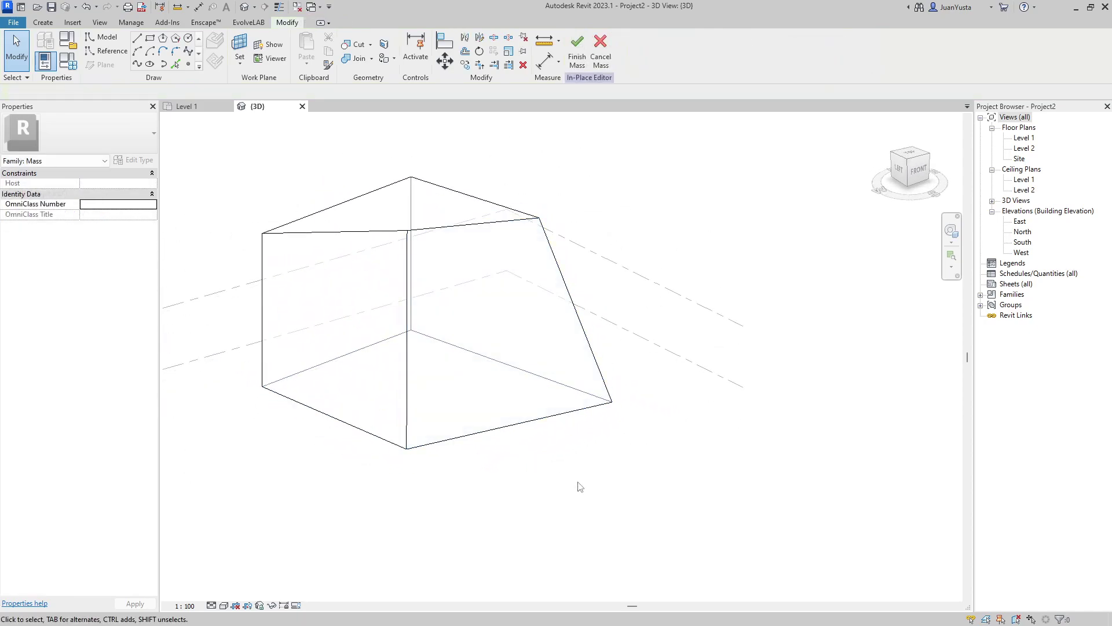
mouse_move(429, 268)
middle_mouse_down("shift")
mouse_move(410, 335)
mouse_move(441, 348)
mouse_move(372, 236)
mouse_move(317, 209)
middle_mouse_up("shift")
Window-select the whole skewed form and delete it.
left_click_drag(214, 145, 650, 483)
key("Delete")
middle_click_drag(487, 318, 504, 353, "shift")
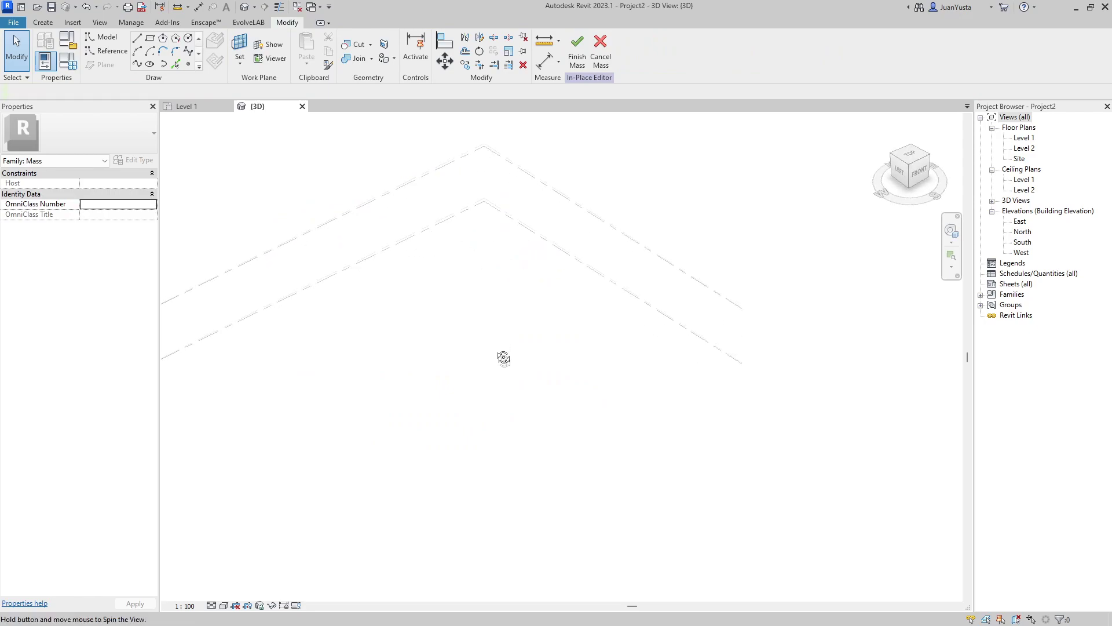
left_click(151, 40)
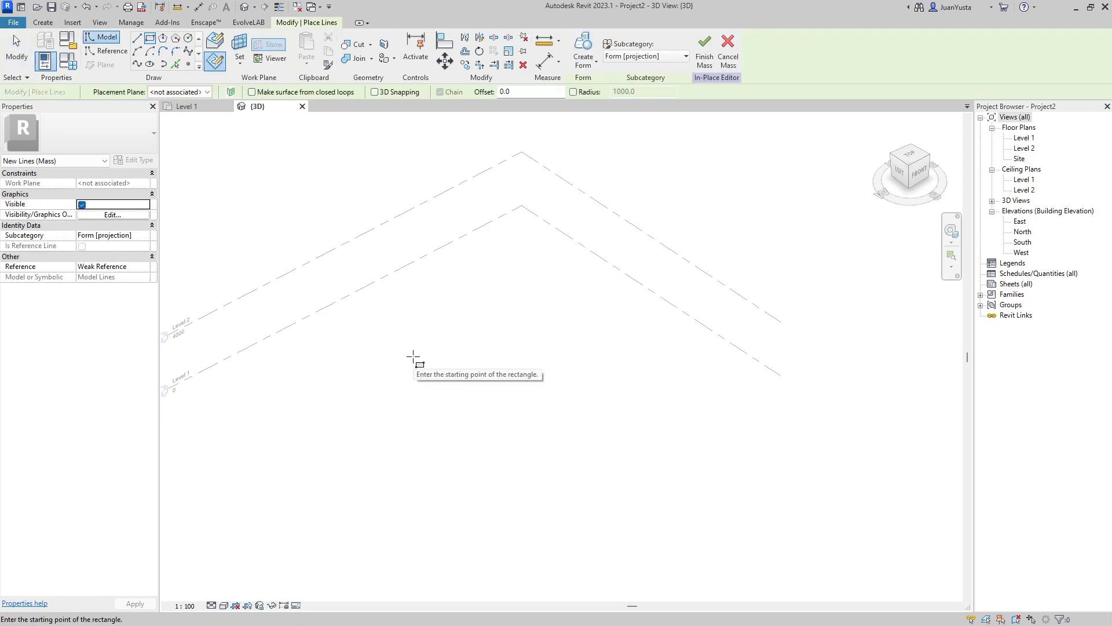
Sketch a rectangle from two corners and select its four lines.
left_click(414, 359)
left_click(584, 352)
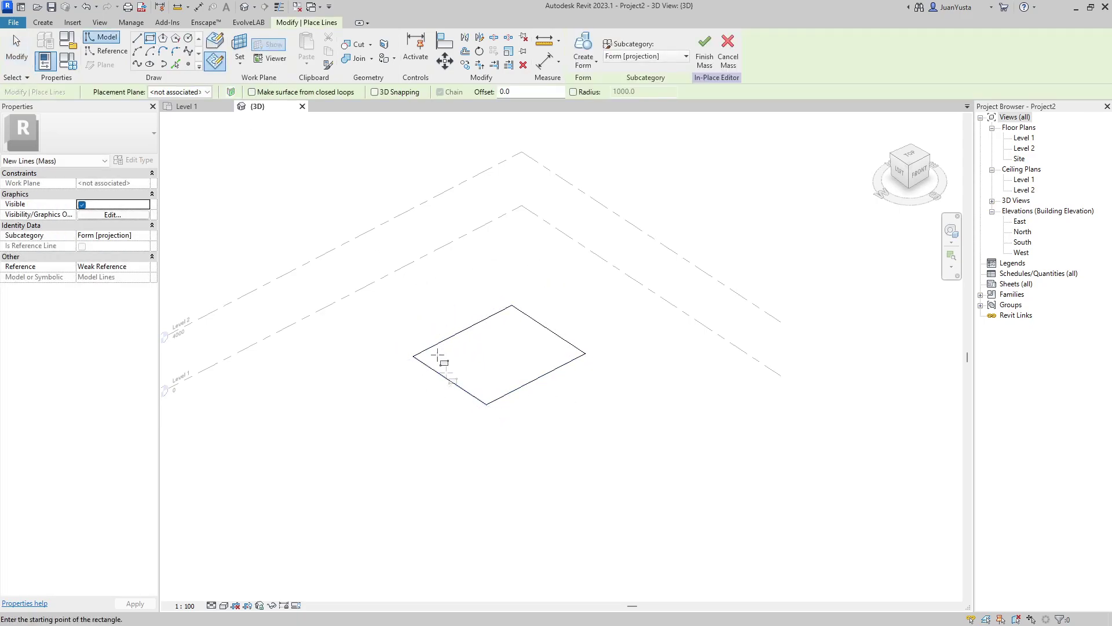
key("Escape")
key("Tab")
left_click(527, 314)
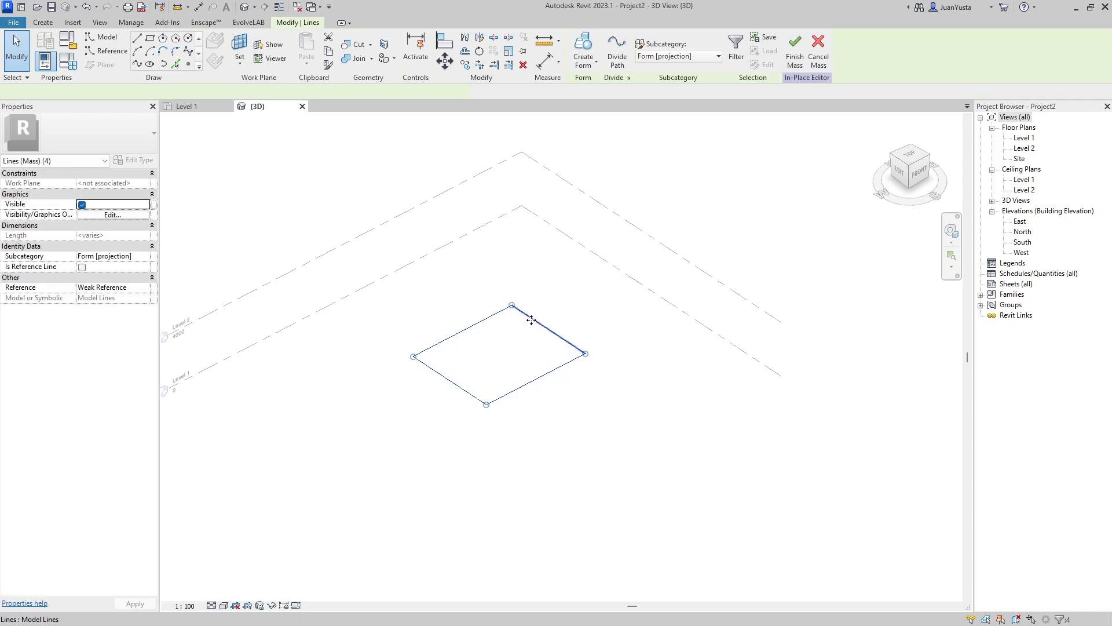
Extrude the rectangle into a solid form and pull its top up into a tall tower.
left_click(583, 47)
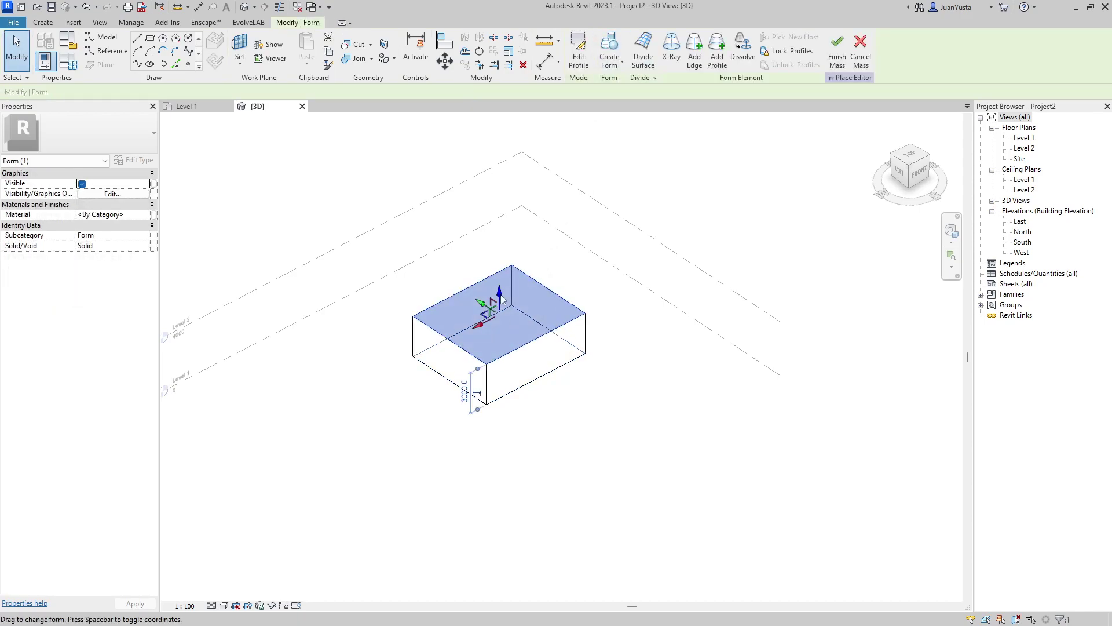
left_click_drag(499, 293, 479, 156)
scroll(501, 502, "down", 2)
left_click_drag(498, 262, 498, 144)
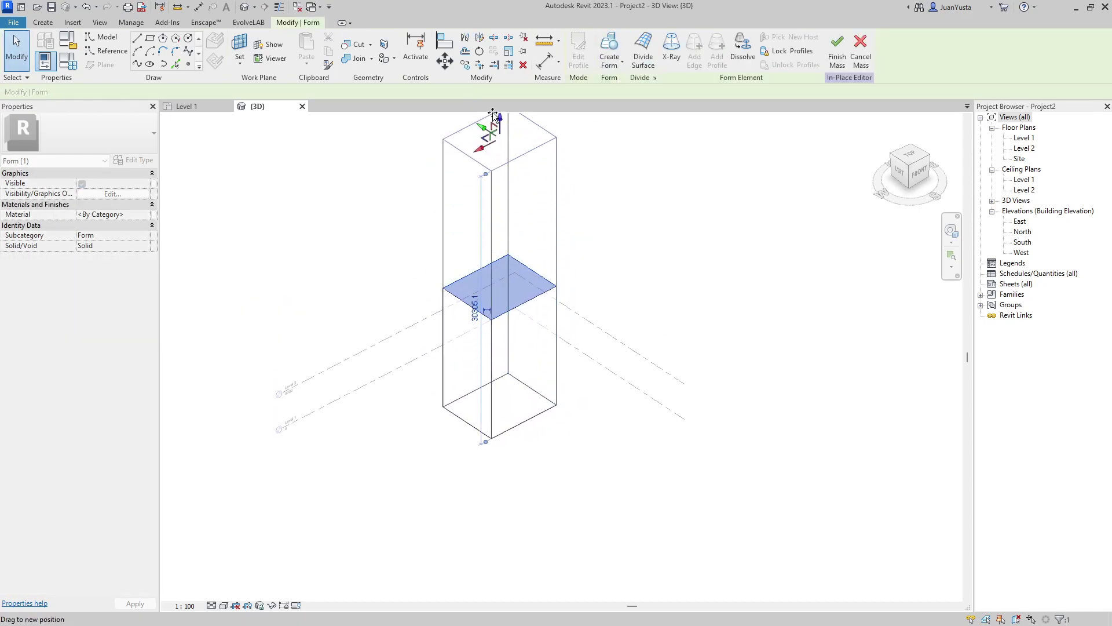
left_click(670, 261)
middle_click_drag(670, 260, 616, 264, "shift")
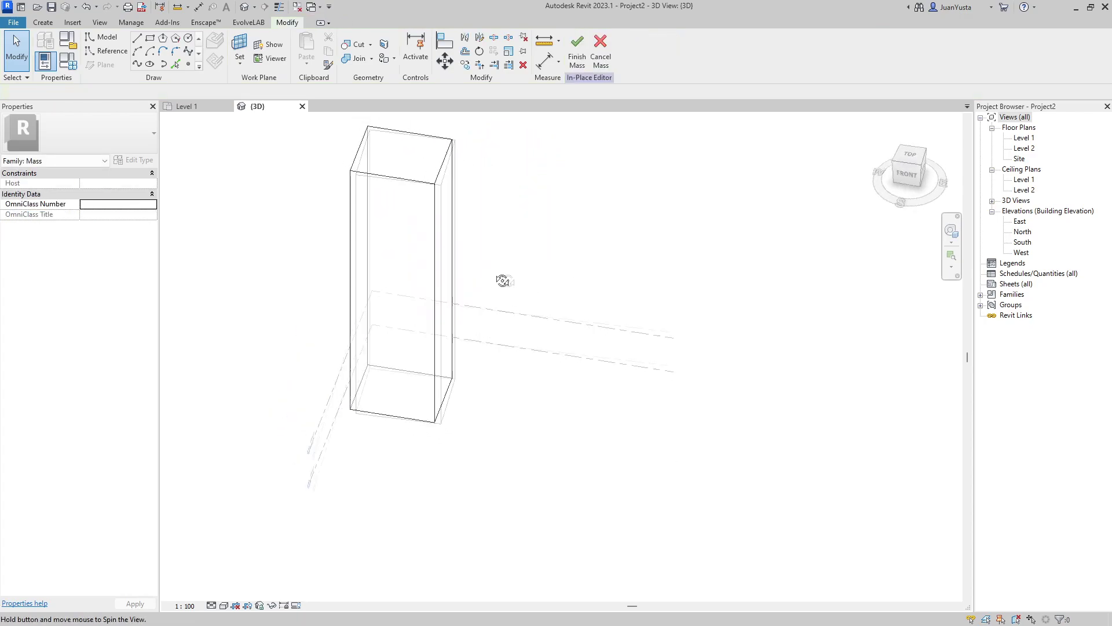
mouse_move(471, 311)
middle_mouse_down("shift")
mouse_move(462, 149)
mouse_move(462, 213)
mouse_move(449, 191)
middle_mouse_up("shift")
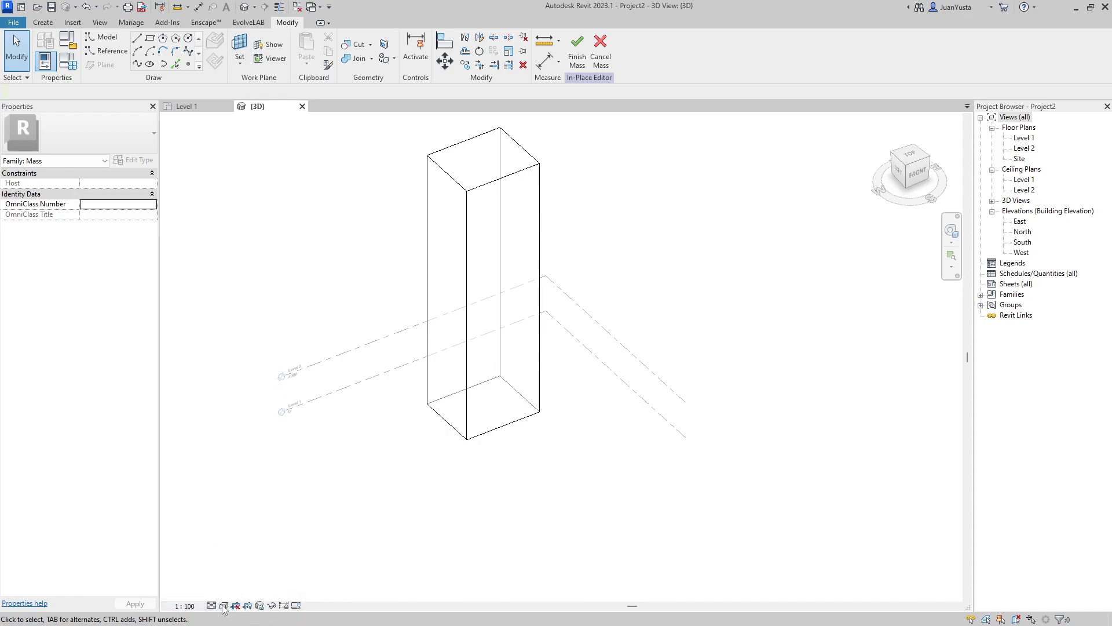
Switch the view's visual style to Consistent Colors.
left_click(224, 606)
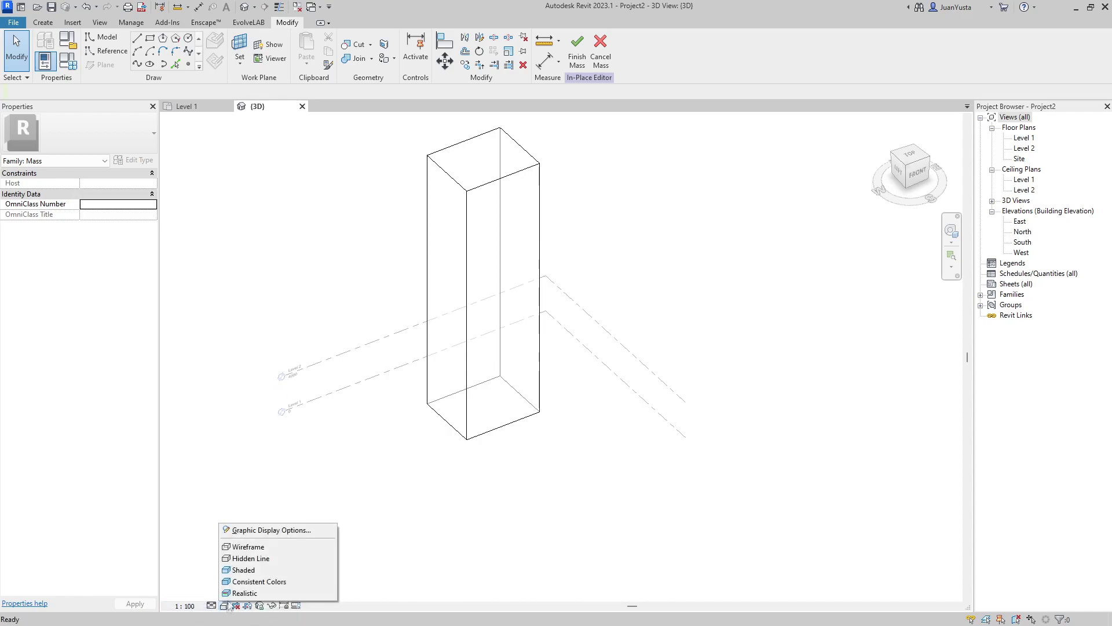
left_click(246, 580)
left_click(225, 606)
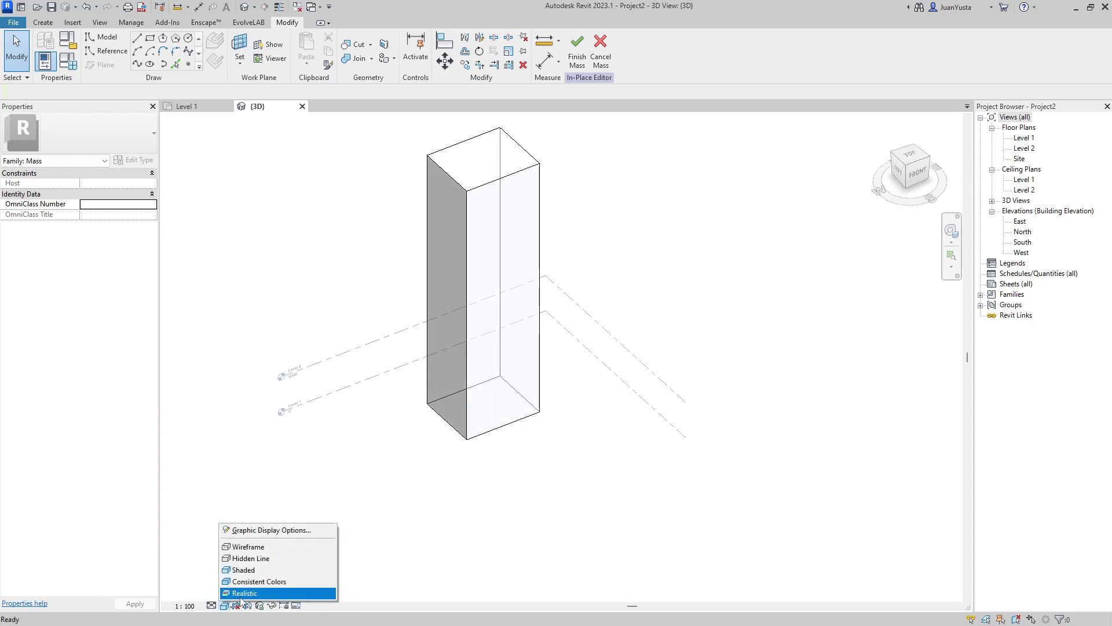
left_click(247, 580)
Orbit and zoom around the shaded mass and select its top face, showing height 28271.3.
mouse_move(438, 437)
middle_mouse_down("shift")
mouse_move(459, 390)
mouse_move(555, 273)
mouse_move(443, 260)
mouse_move(446, 285)
mouse_move(447, 256)
mouse_move(447, 283)
middle_mouse_up("shift")
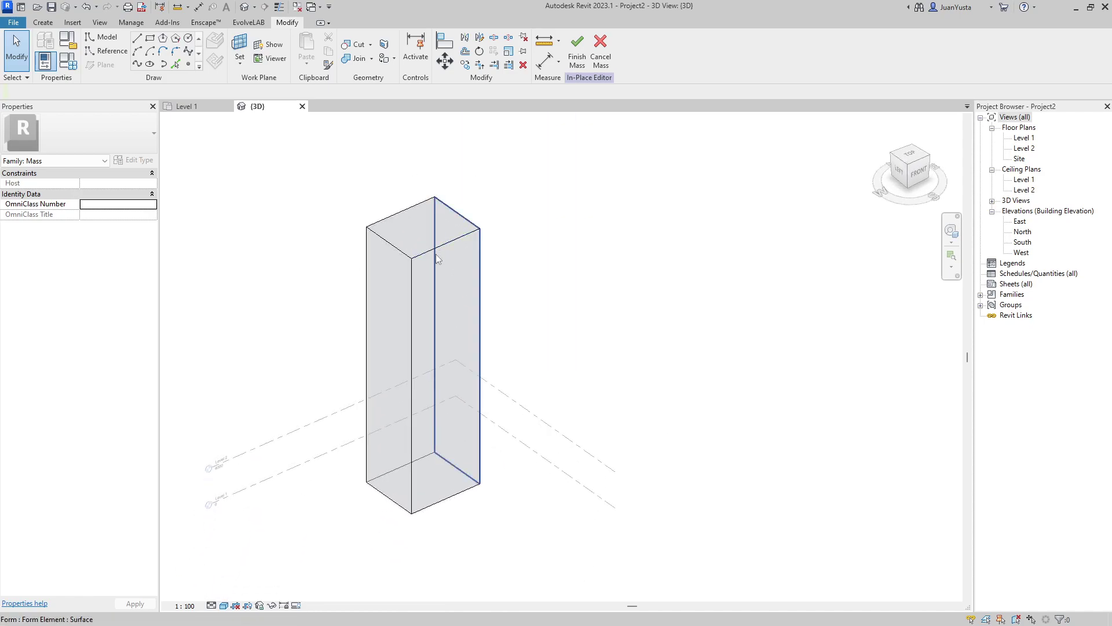
scroll(440, 254, "up", 2)
middle_click_drag(446, 282, 474, 272)
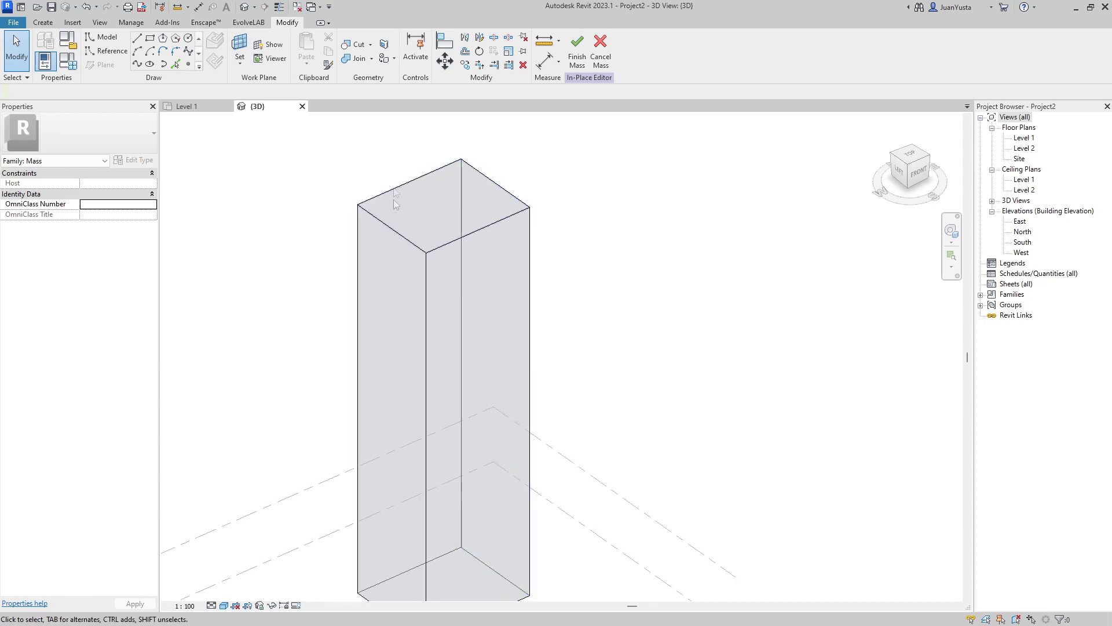
scroll(426, 242, "down", 1)
scroll(455, 287, "down", 1)
scroll(451, 290, "down", 1)
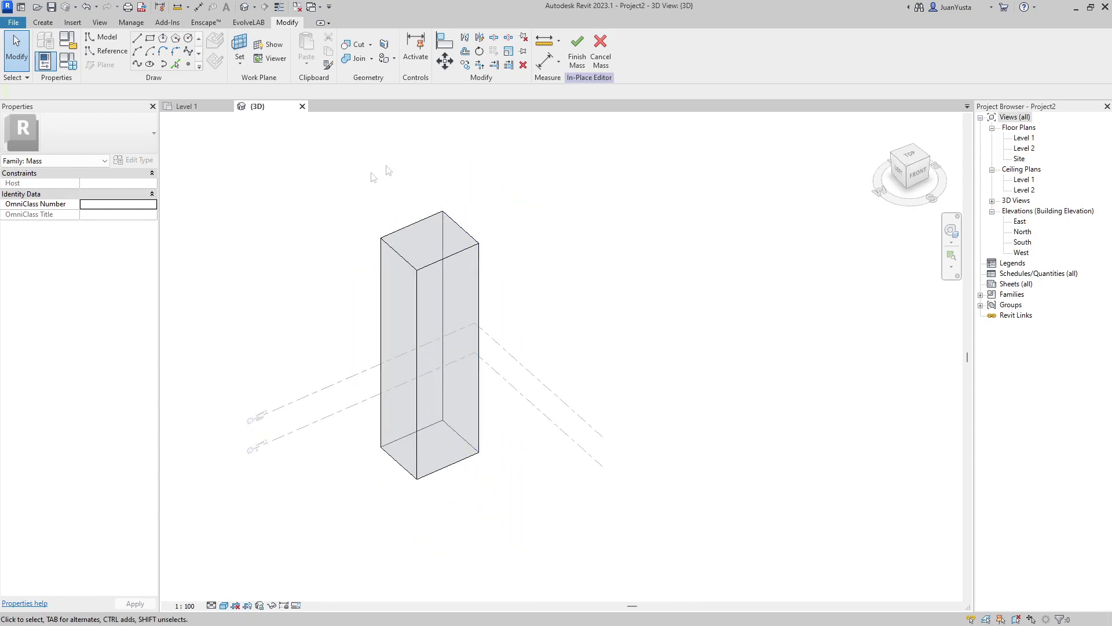
middle_click_drag(435, 484, 475, 417, "shift")
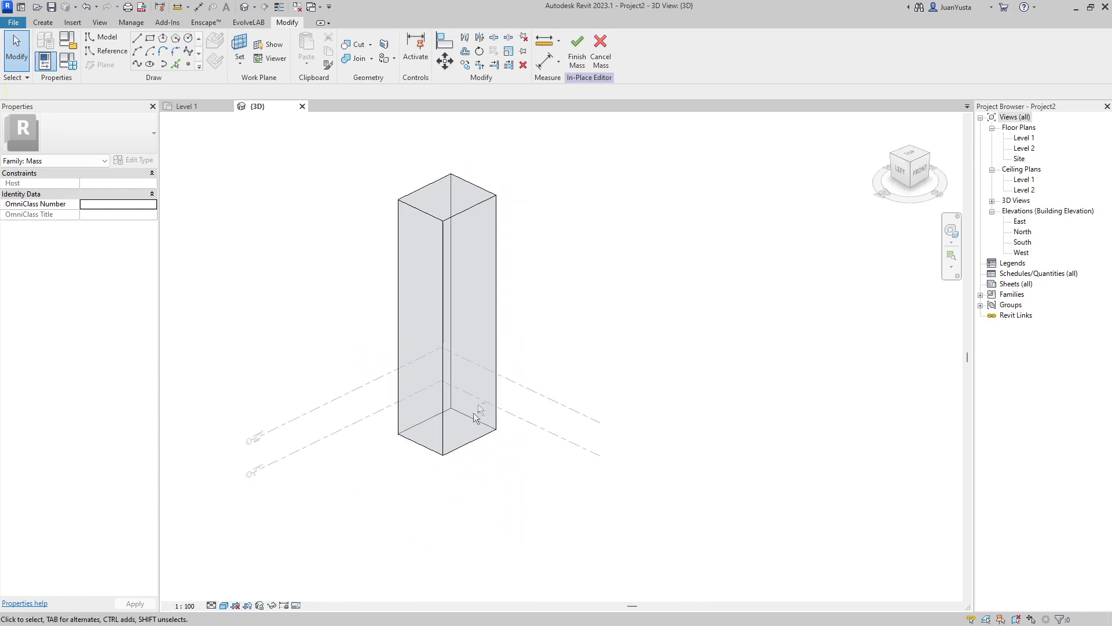
middle_click_drag(427, 387, 393, 395, "shift")
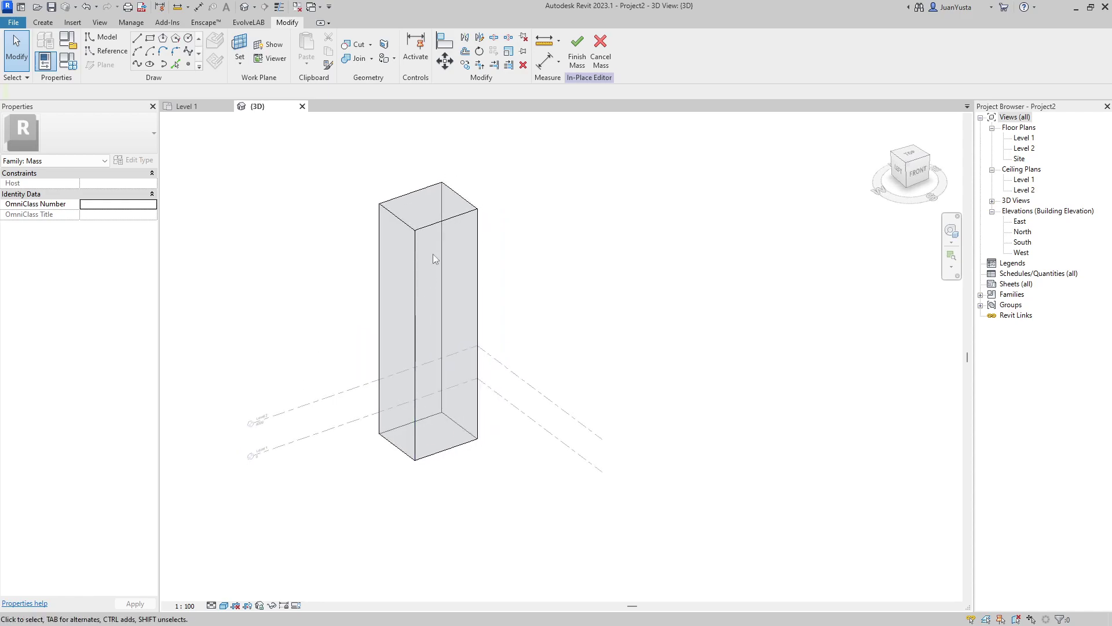
scroll(423, 202, "up", 1)
left_click(421, 188)
middle_click_drag(514, 272, 428, 278, "shift")
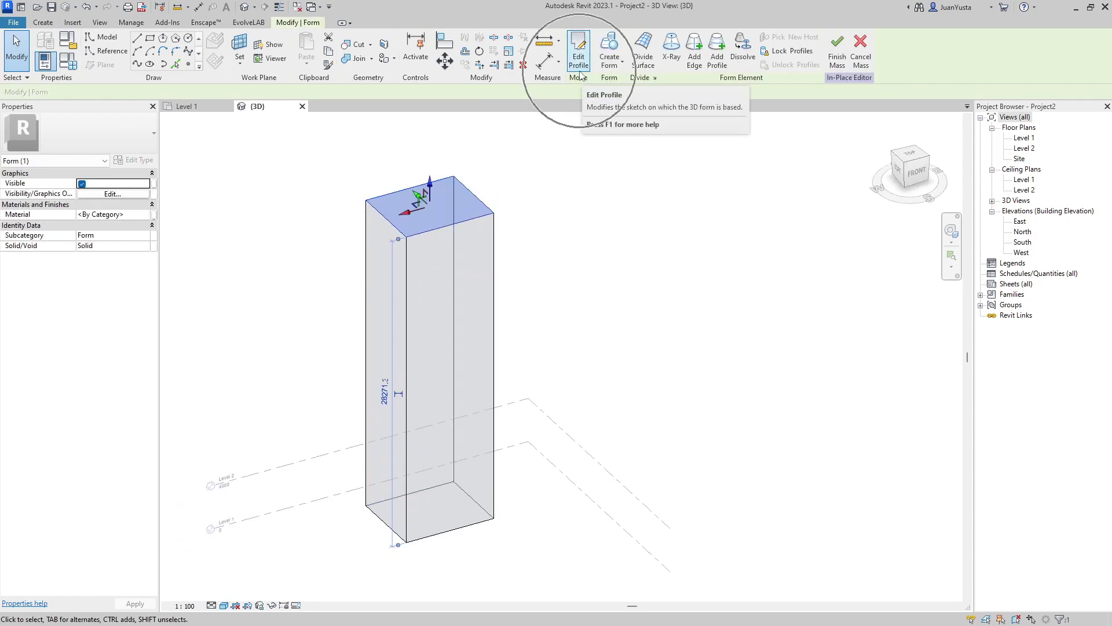
Select the mass's top face, orbiting to look down on it.
key("Escape")
left_click(475, 222)
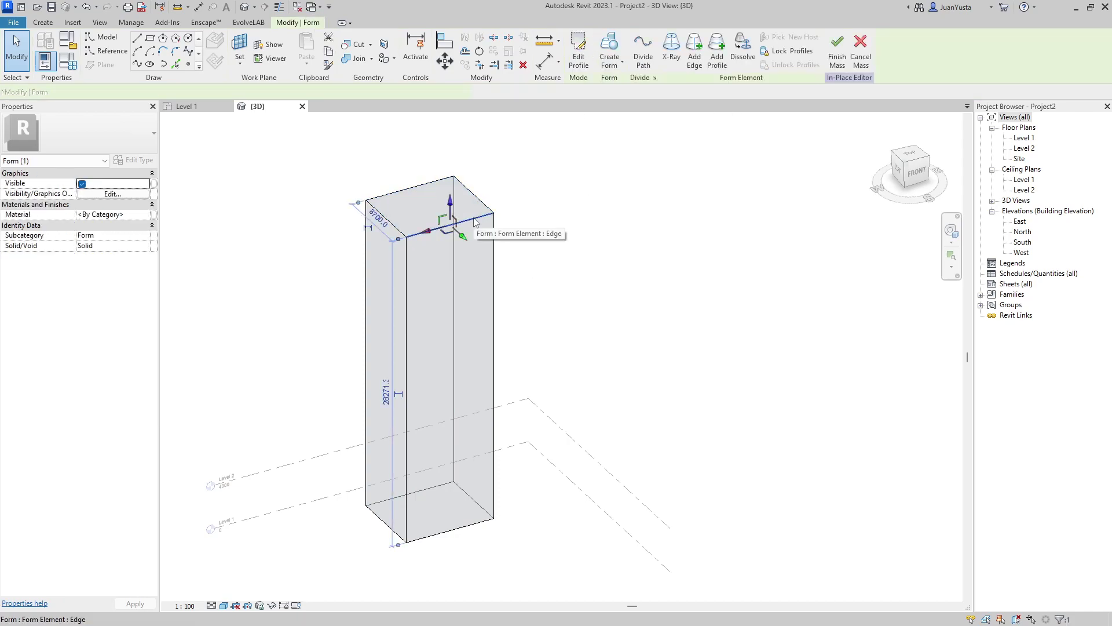
left_click(528, 236)
middle_click_drag(527, 236, 488, 216, "shift")
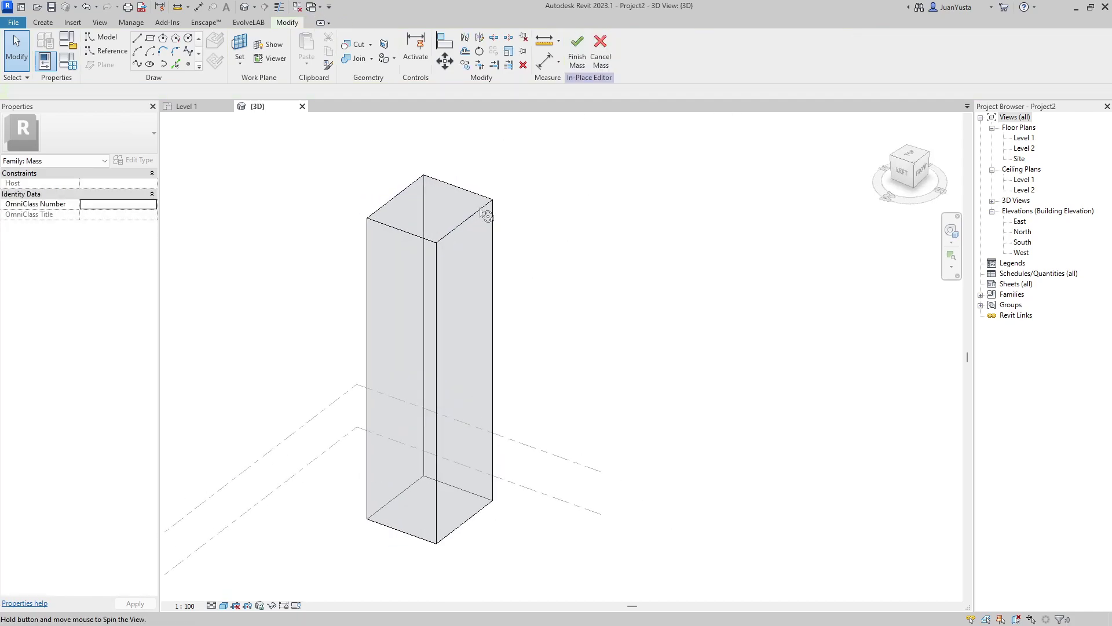
left_click(377, 228)
mouse_move(378, 228)
middle_mouse_down("shift")
mouse_move(527, 293)
mouse_move(426, 219)
middle_mouse_up("shift")
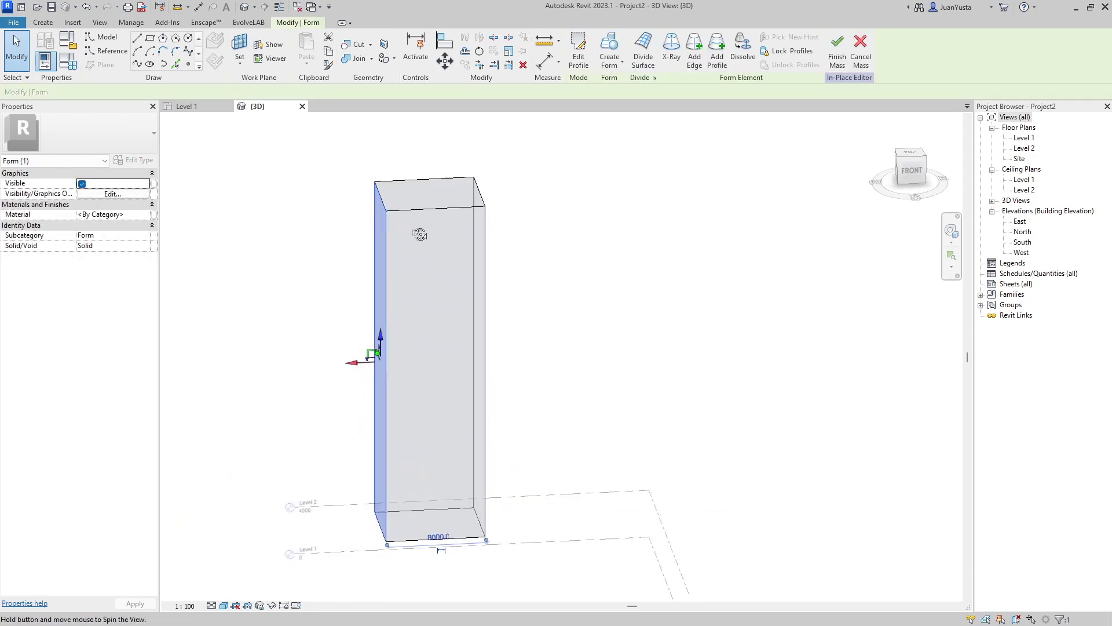
left_click(415, 196)
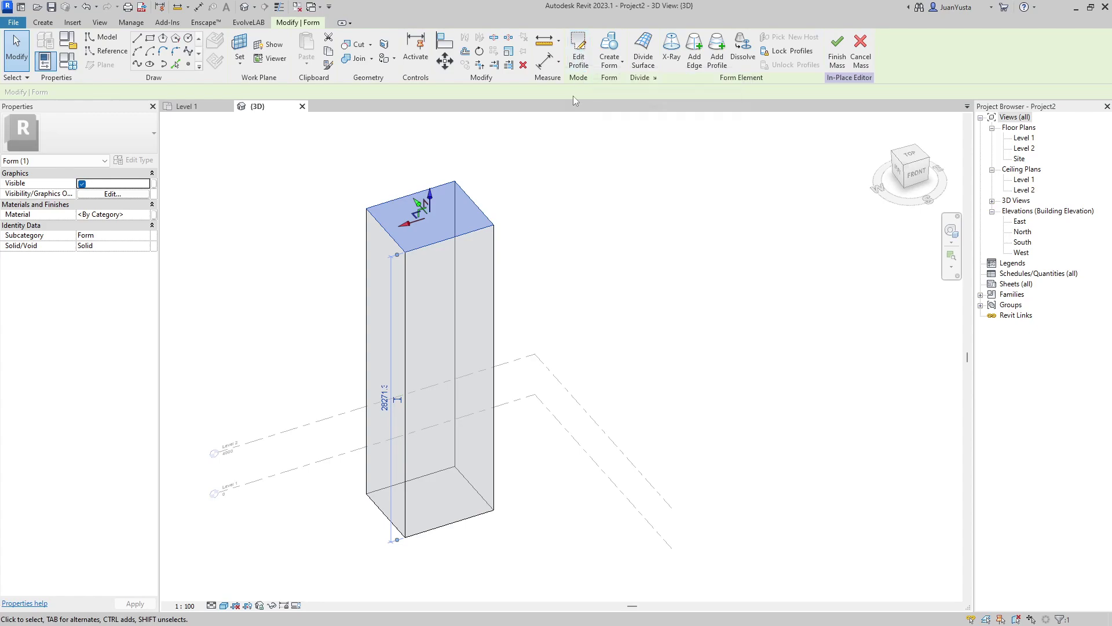
middle_click_drag(471, 190, 509, 327, "shift")
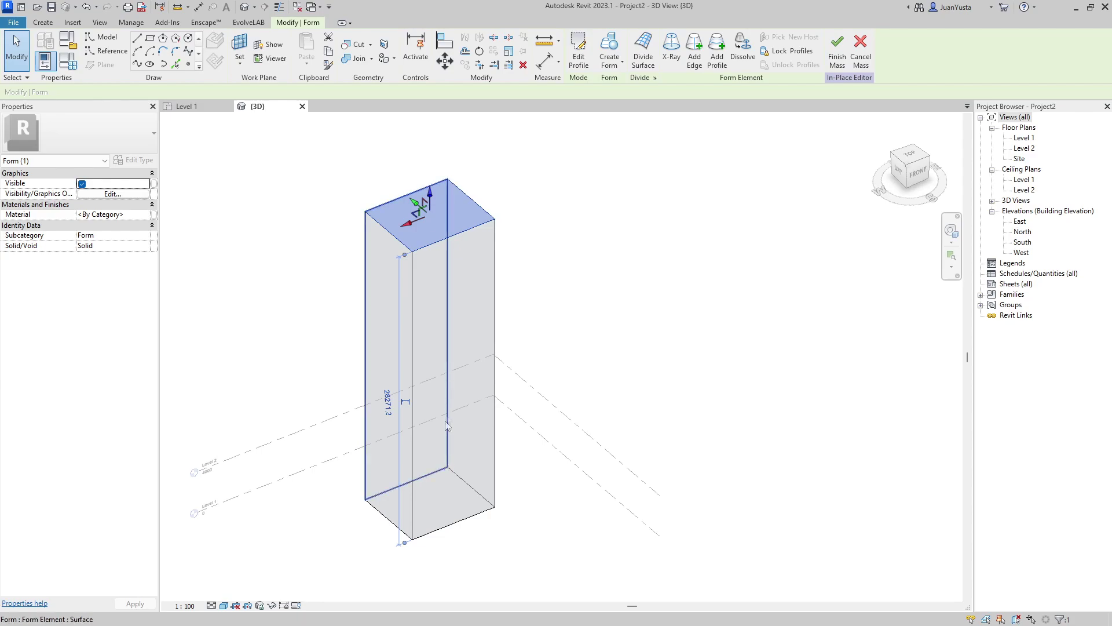
middle_click_drag(511, 273, 422, 179, "shift")
middle_click_drag(455, 272, 447, 253)
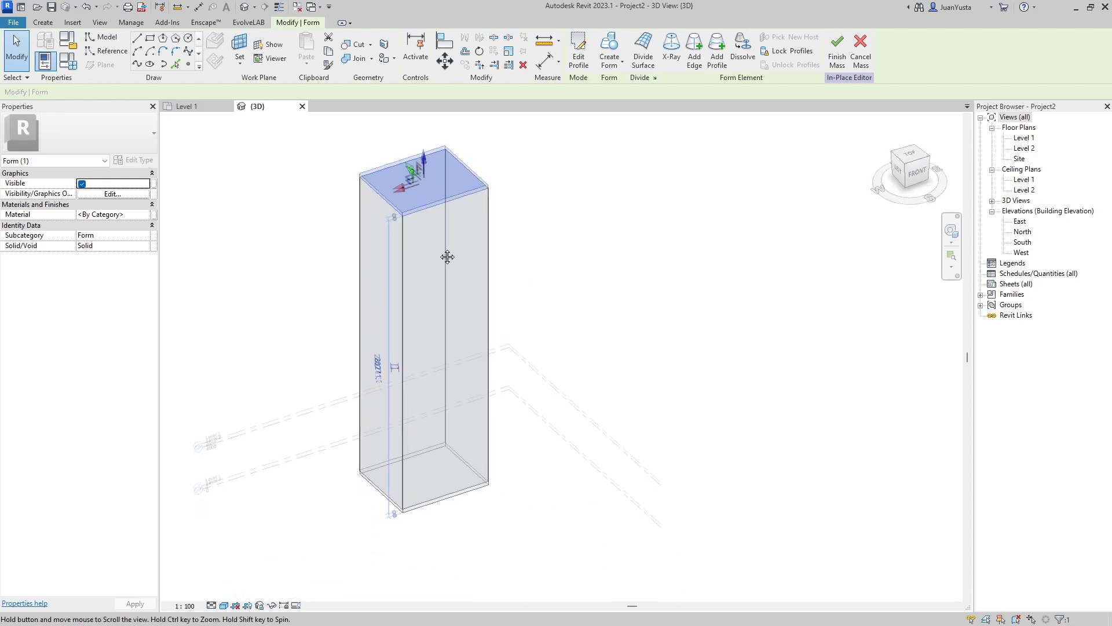
middle_click_drag(445, 327, 441, 377)
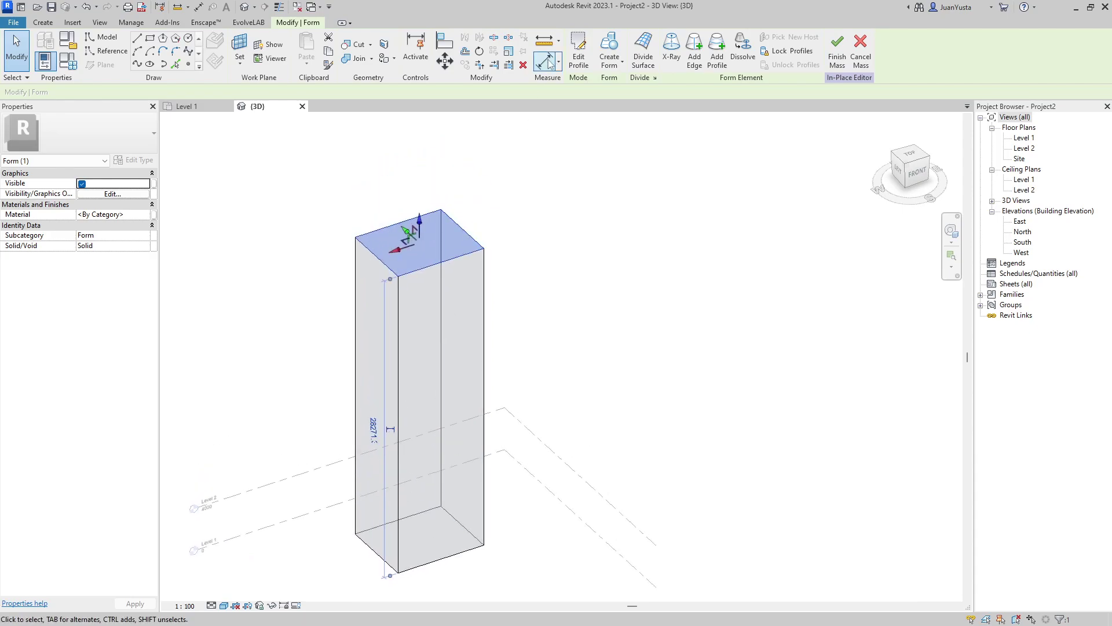
Open the top face profile for editing and zoom into it.
left_click(577, 56)
scroll(429, 272, "up", 3)
scroll(430, 263, "up", 2)
left_click(598, 40)
Draw a diagonal from the profile's left corner to the front edge, trimming the front edge and deleting the leftover line.
left_click(298, 252)
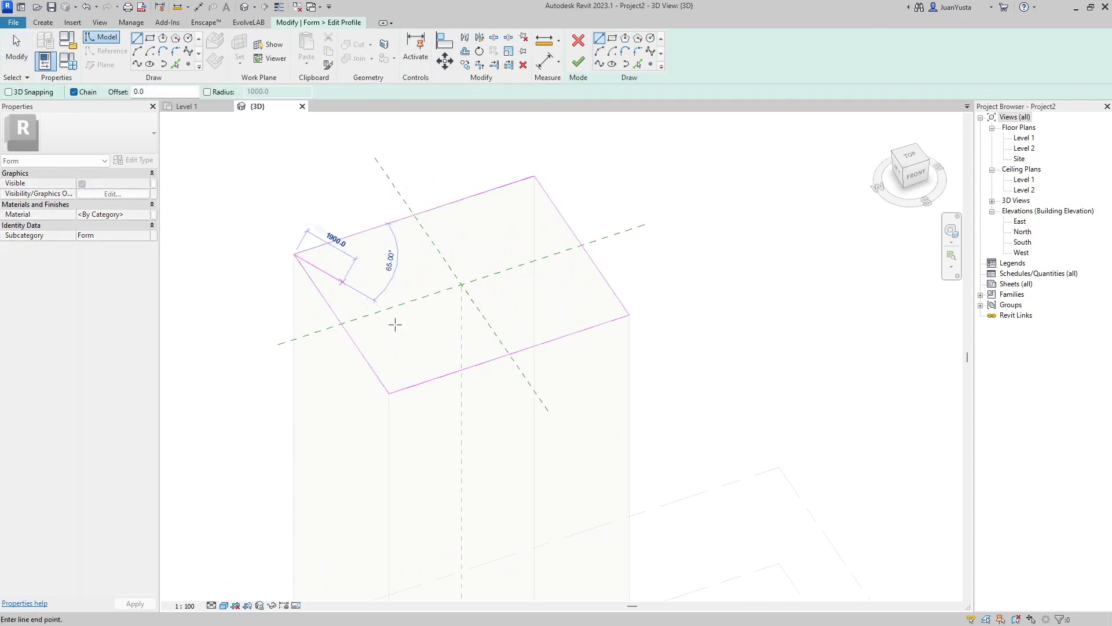
left_click(482, 362)
key("Escape")
key("Escape")
key("Escape")
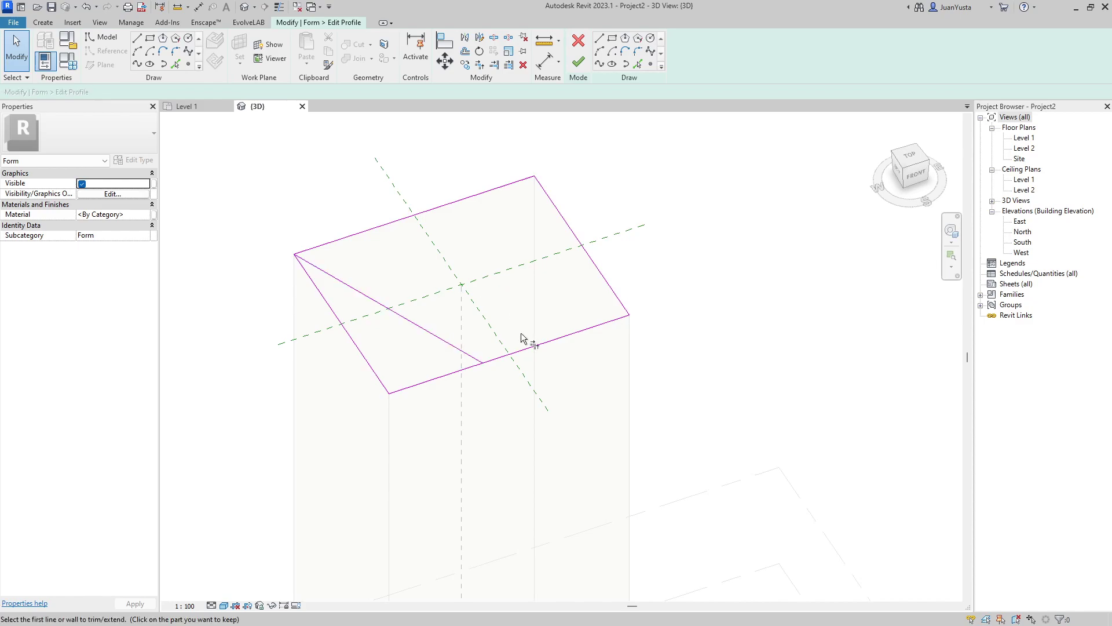
left_click(530, 346)
left_click(470, 355)
left_click(362, 350)
key("Delete")
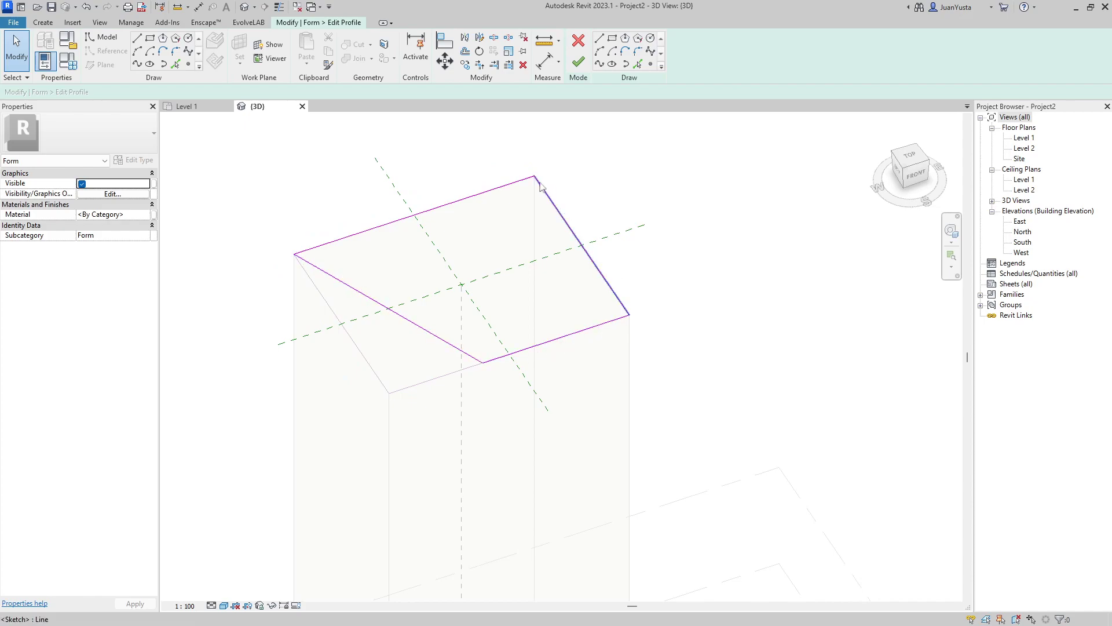
Adjust the diagonal line and finish the profile edit, giving the tower a slanted side.
left_click(472, 360)
left_click_drag(481, 363, 439, 338)
left_click(482, 301)
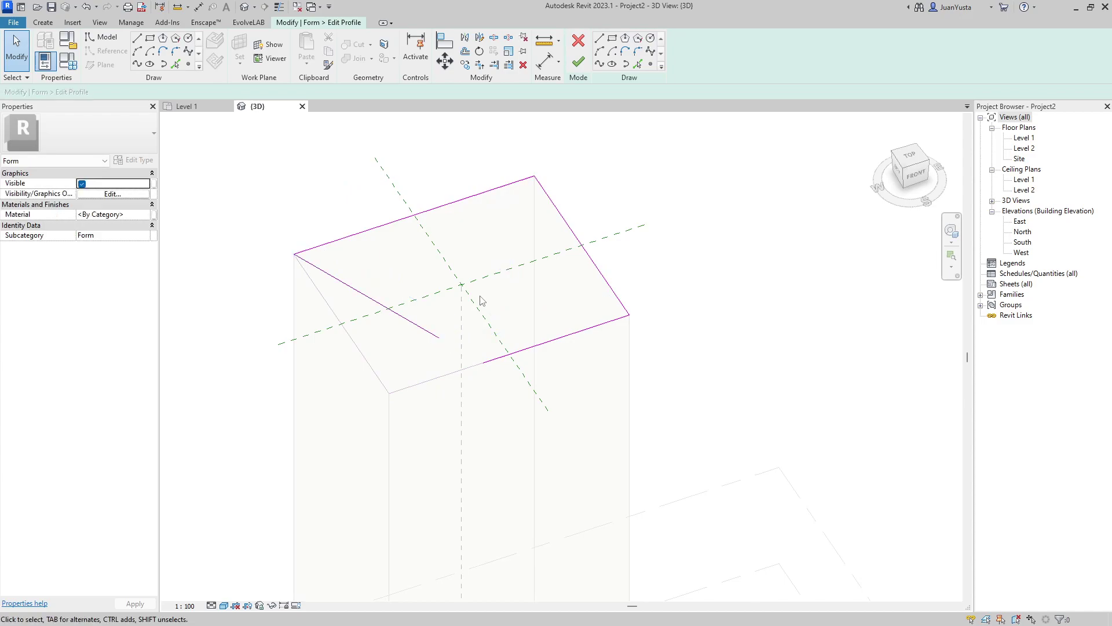
key("t")
key("r")
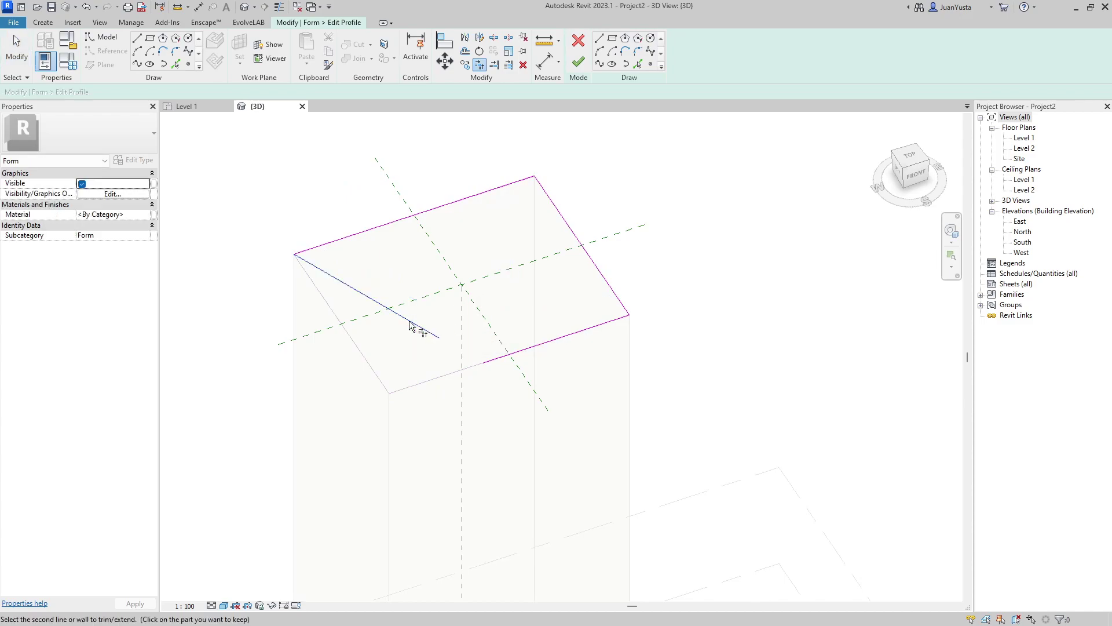
left_click(578, 62)
left_click(634, 337)
middle_click_drag(613, 318, 659, 426, "shift")
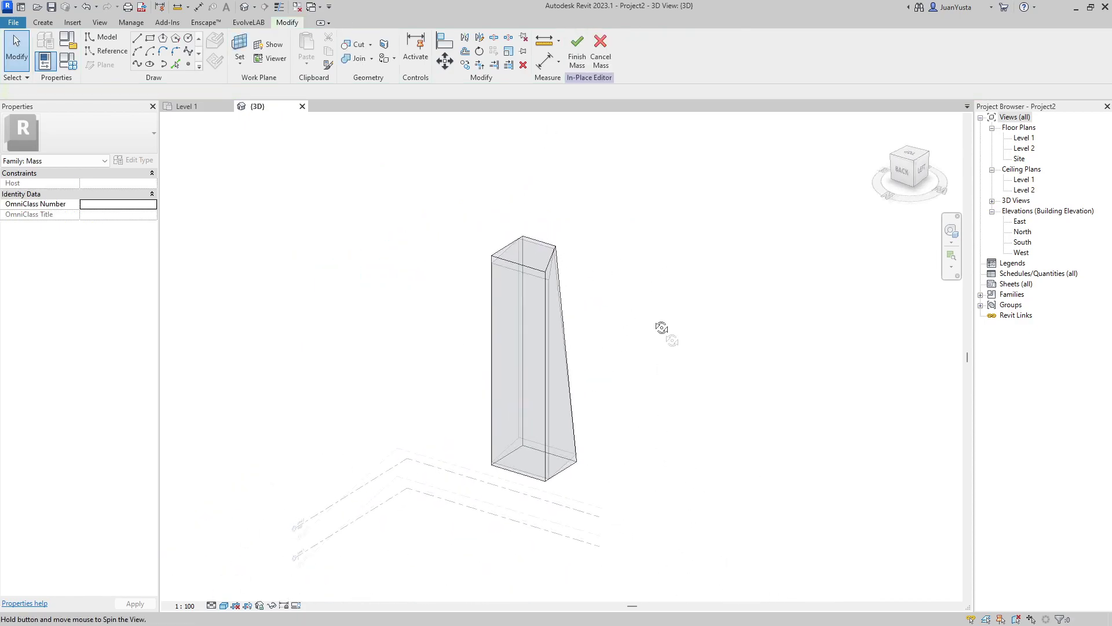
Orbit down onto the slanted mass and select its top face to inspect it.
middle_click_drag(659, 426, 680, 340, "shift")
scroll(529, 242, "up", 3)
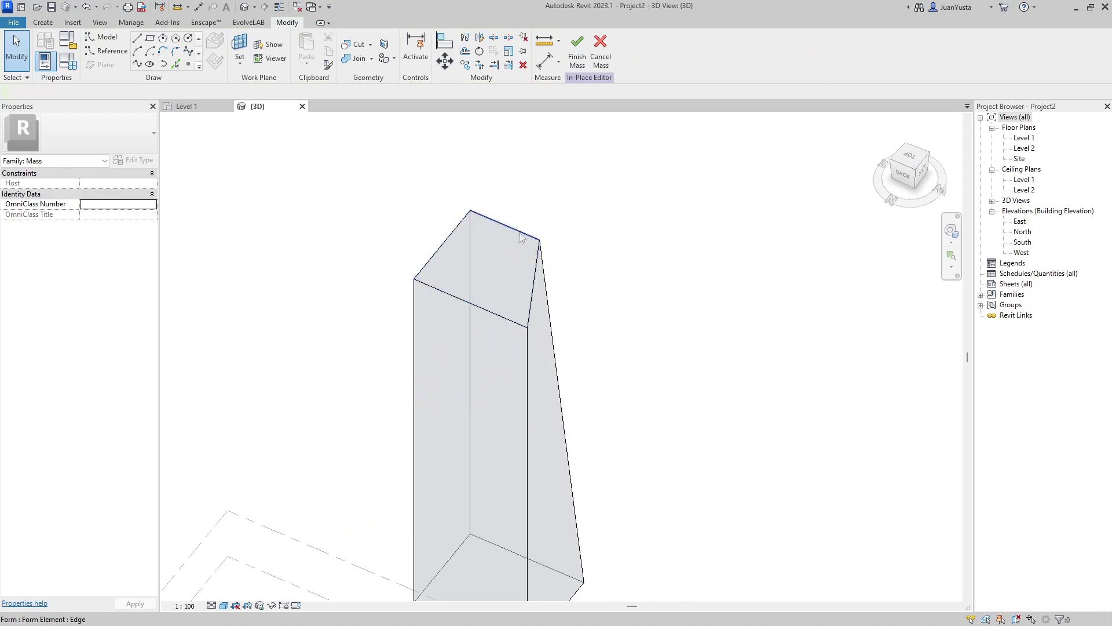
left_click(519, 240)
mouse_move(517, 259)
middle_mouse_down("shift")
mouse_move(475, 464)
mouse_move(463, 438)
middle_mouse_up("shift")
scroll(488, 425, "down", 3)
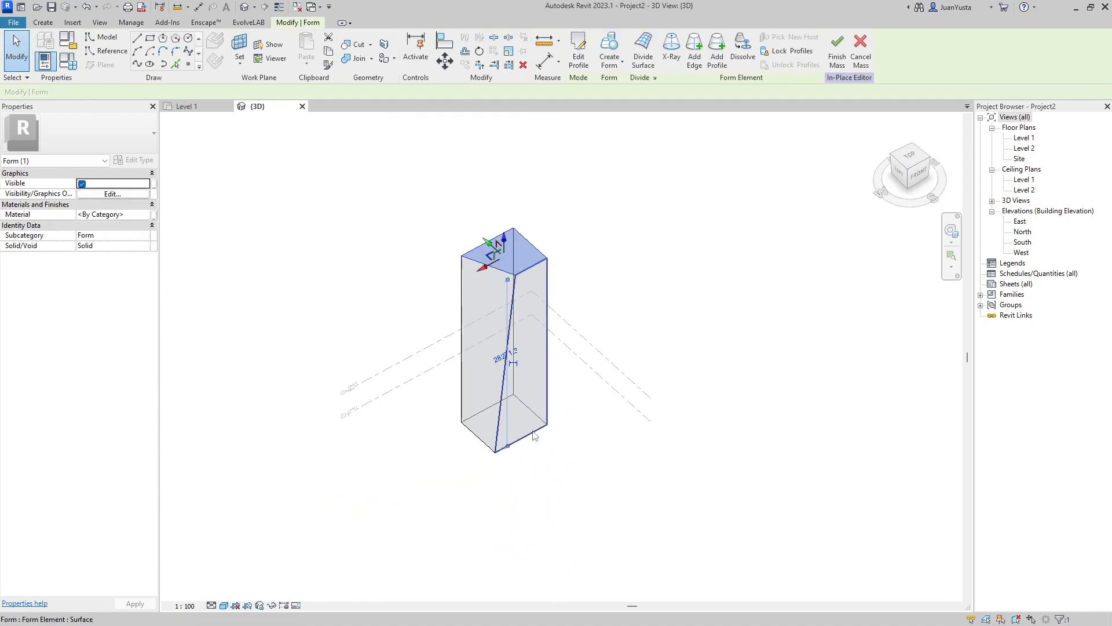
key("Escape")
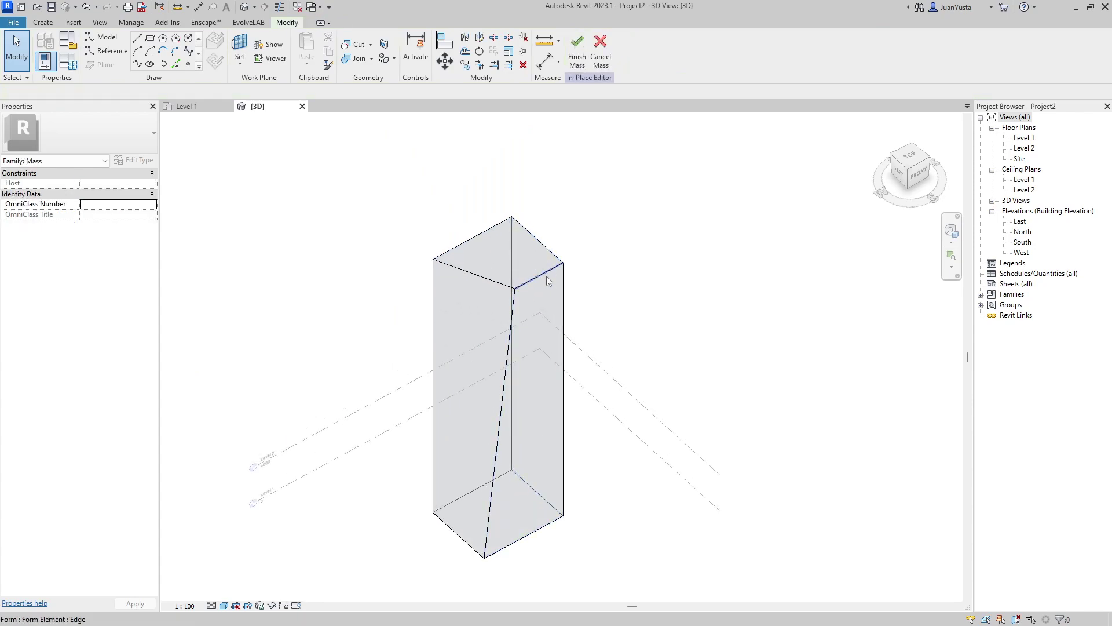
Select the mass's top edge and slanted side face to check them.
left_click(547, 275)
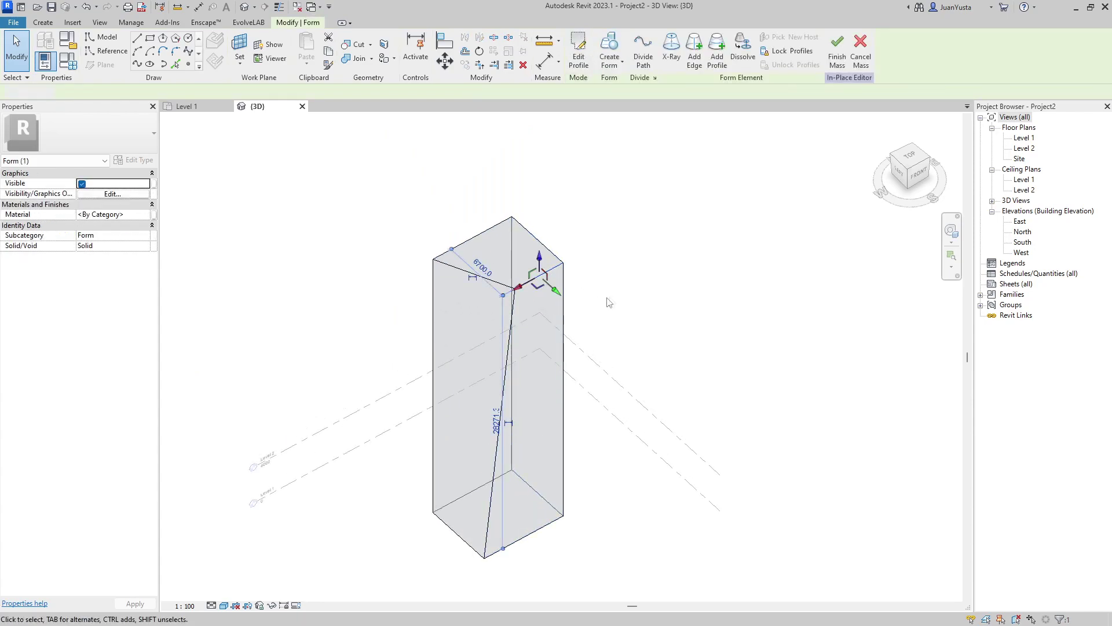
left_click(608, 302)
left_click(565, 295)
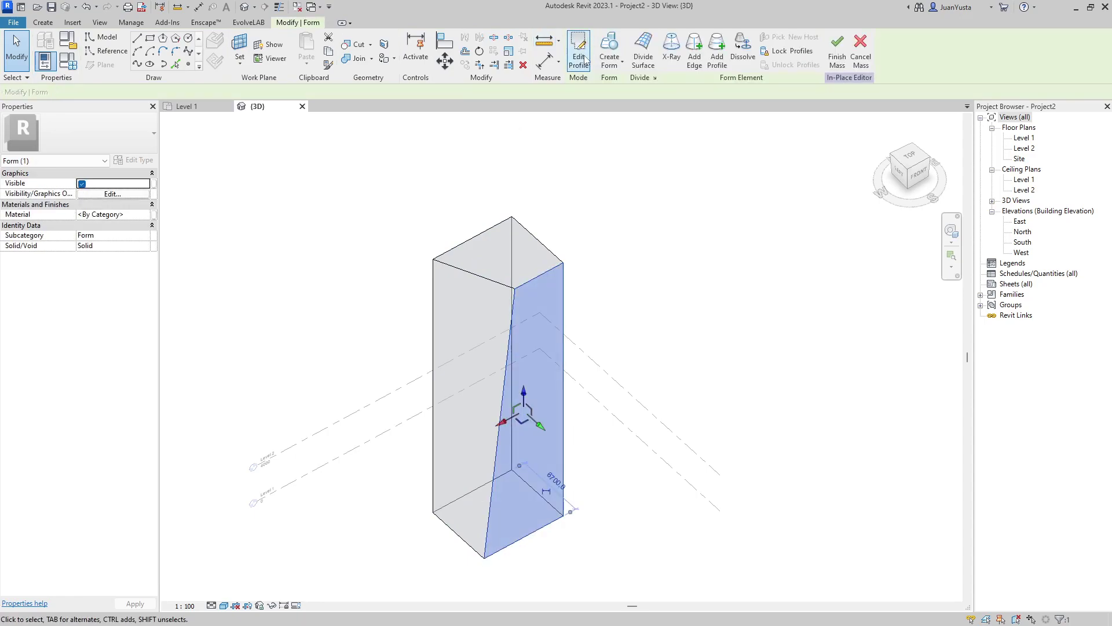
left_click(623, 302)
Reframe the view beside the mass and start a Spline Through Points.
middle_click_drag(653, 329, 612, 340, "shift")
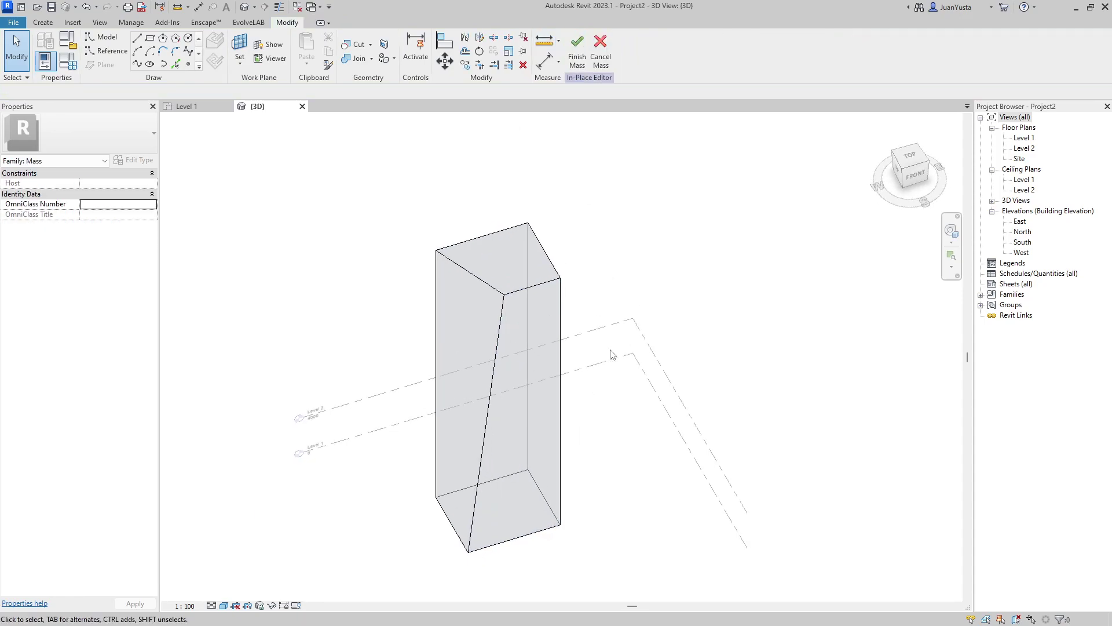
mouse_move(603, 400)
middle_mouse_down("shift")
mouse_move(586, 390)
mouse_move(596, 427)
mouse_move(519, 364)
mouse_move(603, 356)
mouse_move(556, 424)
middle_mouse_up("shift")
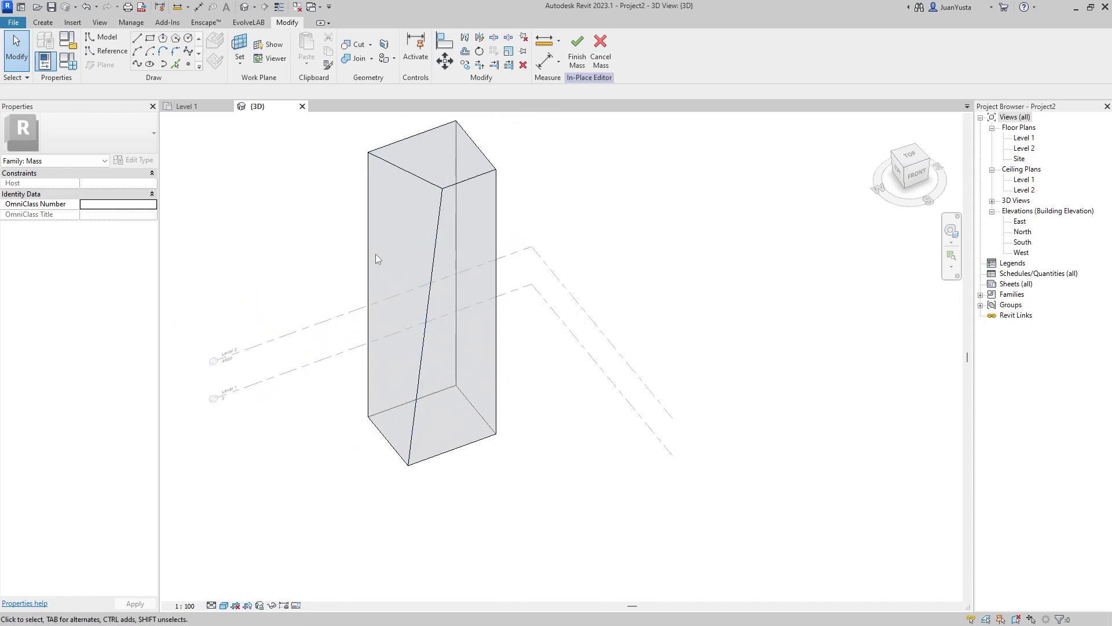
middle_click_drag(376, 254, 463, 384, "shift")
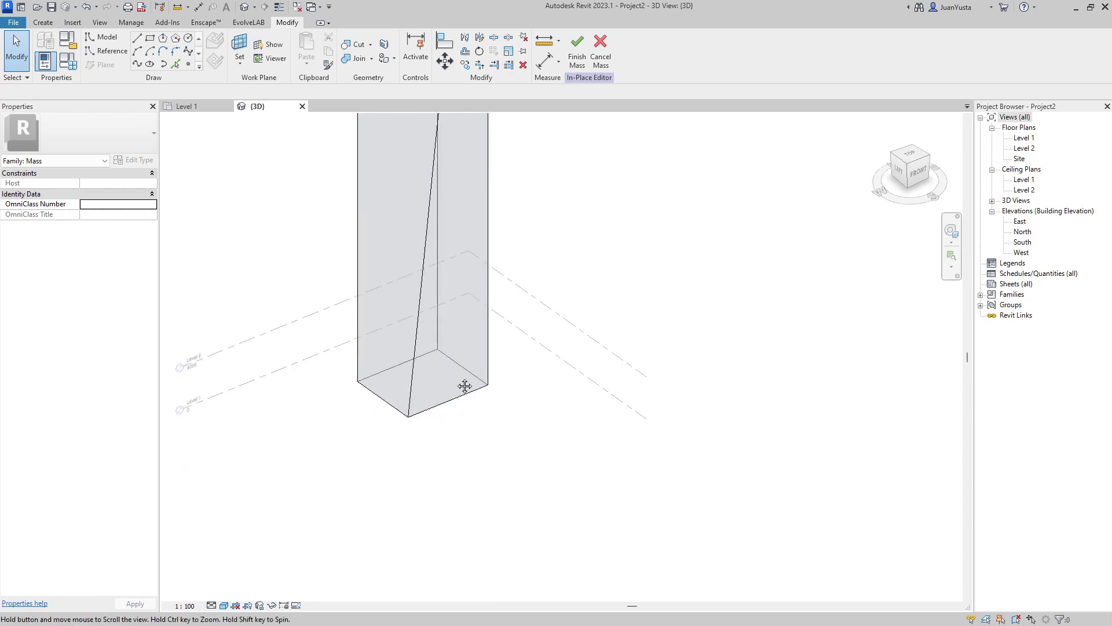
left_click(137, 65)
middle_click_drag(508, 454, 471, 361)
Place a wavy spline through points on the ground beside the slanted mass.
scroll(360, 331, "down", 2)
mouse_move(360, 330)
middle_mouse_down()
mouse_move(400, 267)
mouse_move(375, 117)
middle_mouse_up()
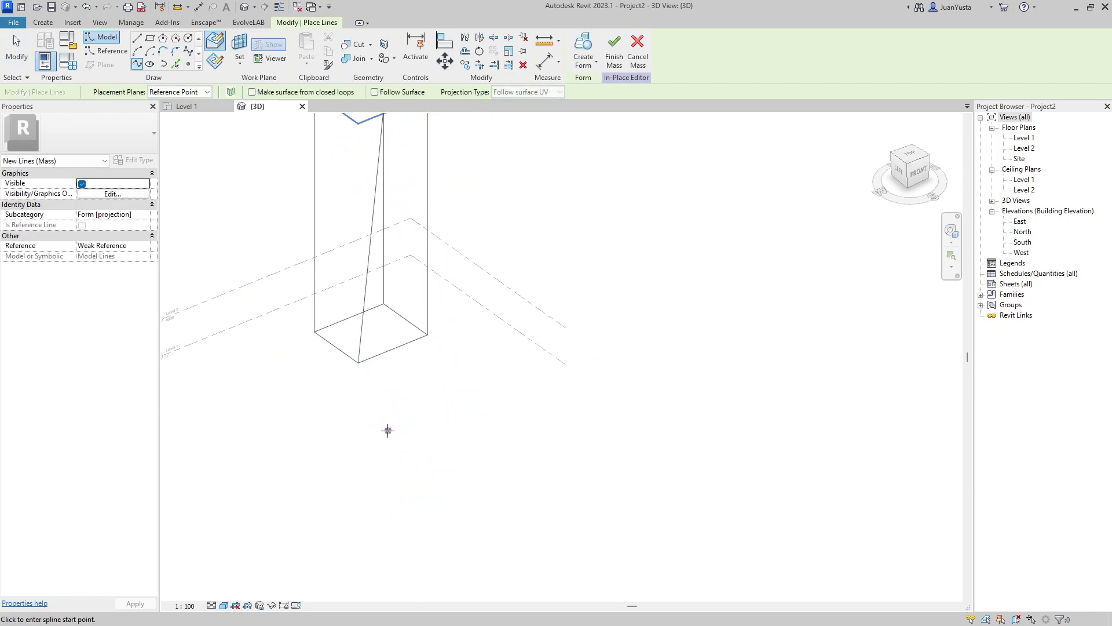
left_click(527, 364)
left_click(538, 322)
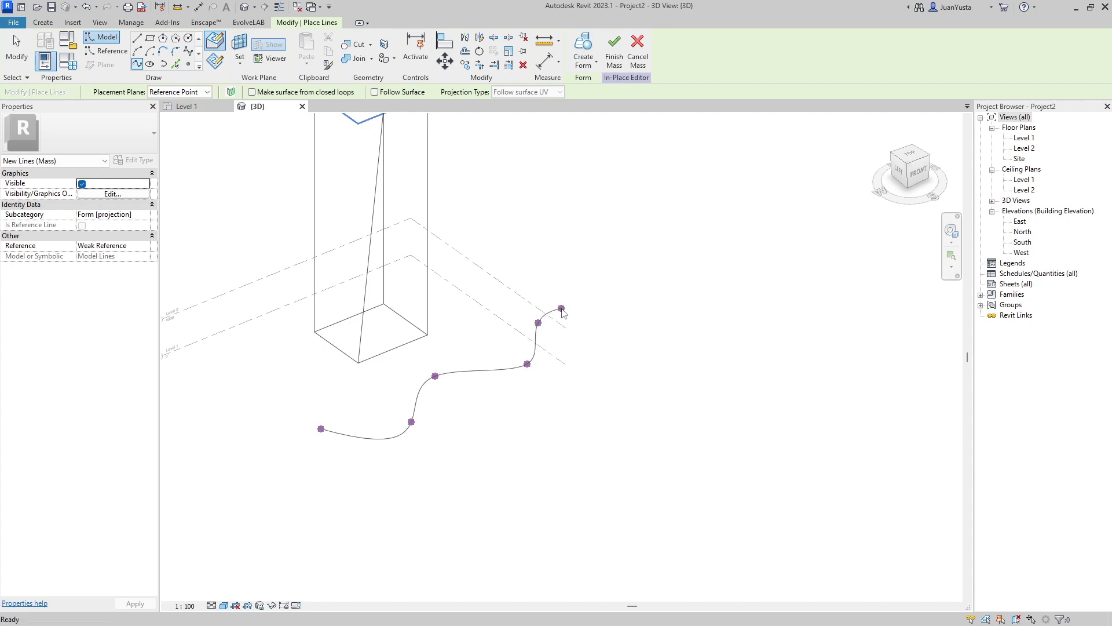
key("t")
key("r")
middle_click_drag(554, 360, 546, 343, "shift")
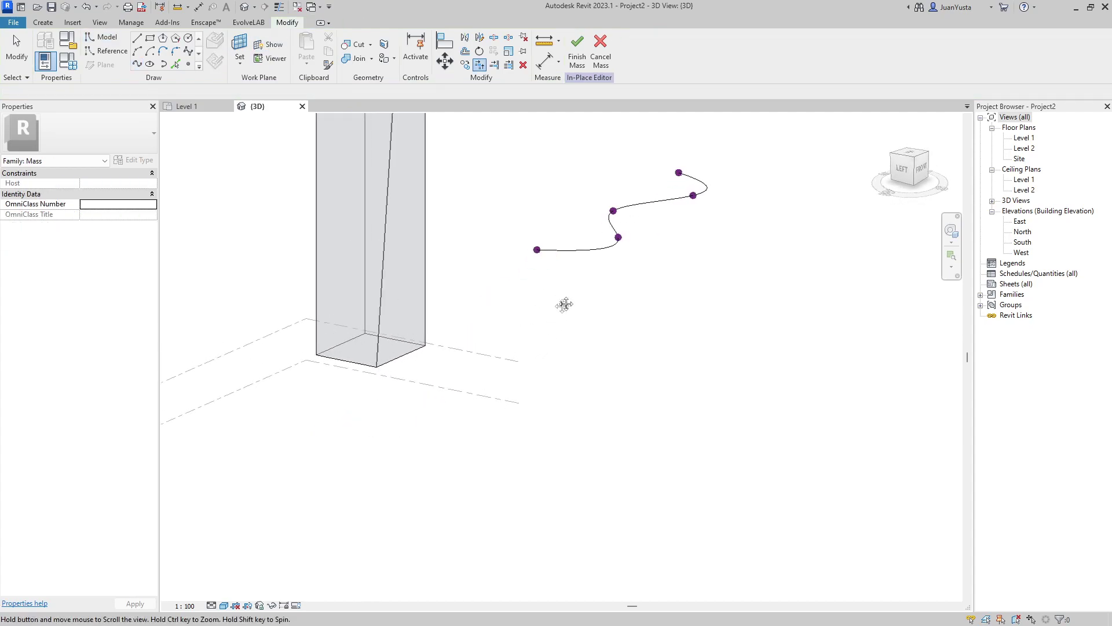
key("Escape")
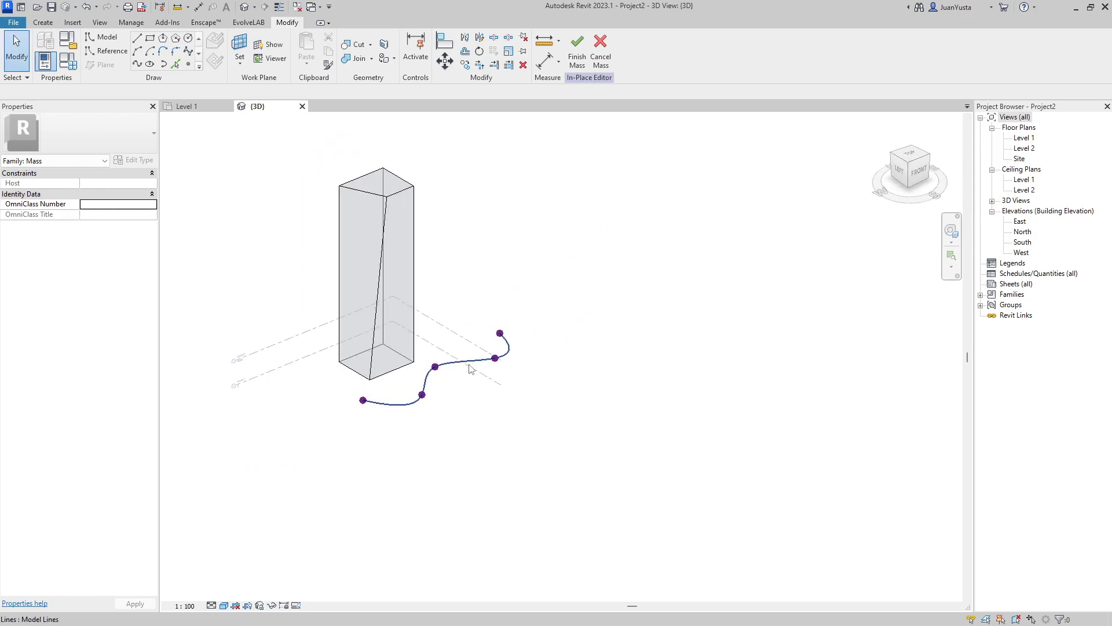
Turn the spline into a curved surface form and orbit to view it.
left_click(486, 359)
left_click(583, 47)
mouse_move(519, 322)
middle_mouse_down("shift")
mouse_move(413, 289)
mouse_move(486, 345)
middle_mouse_up("shift")
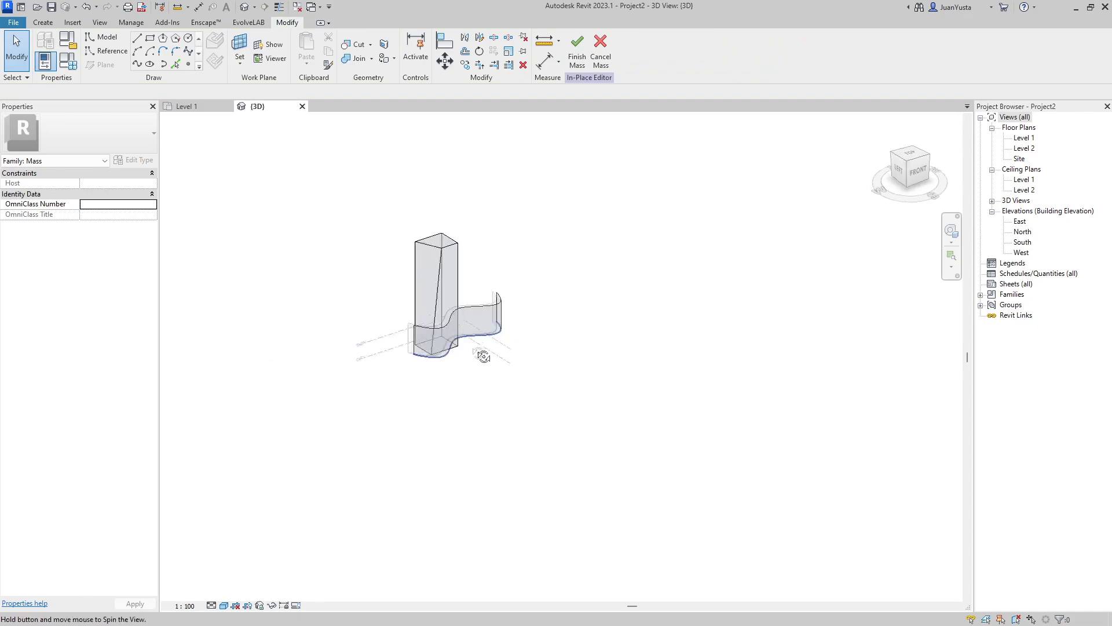
scroll(486, 346, "up", 3)
scroll(505, 302, "up", 3)
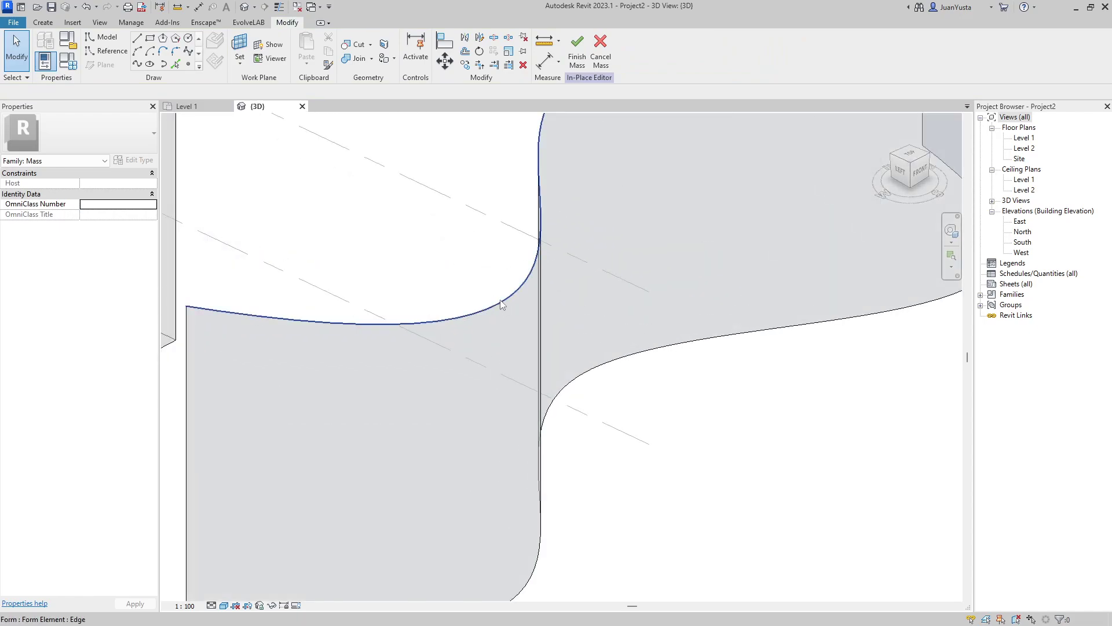
scroll(500, 303, "down", 5)
mouse_move(500, 303)
middle_mouse_down("shift")
mouse_move(588, 393)
mouse_move(369, 205)
mouse_move(355, 224)
middle_mouse_up("shift")
Select the curved form and drag its left end point lower.
left_click(351, 237)
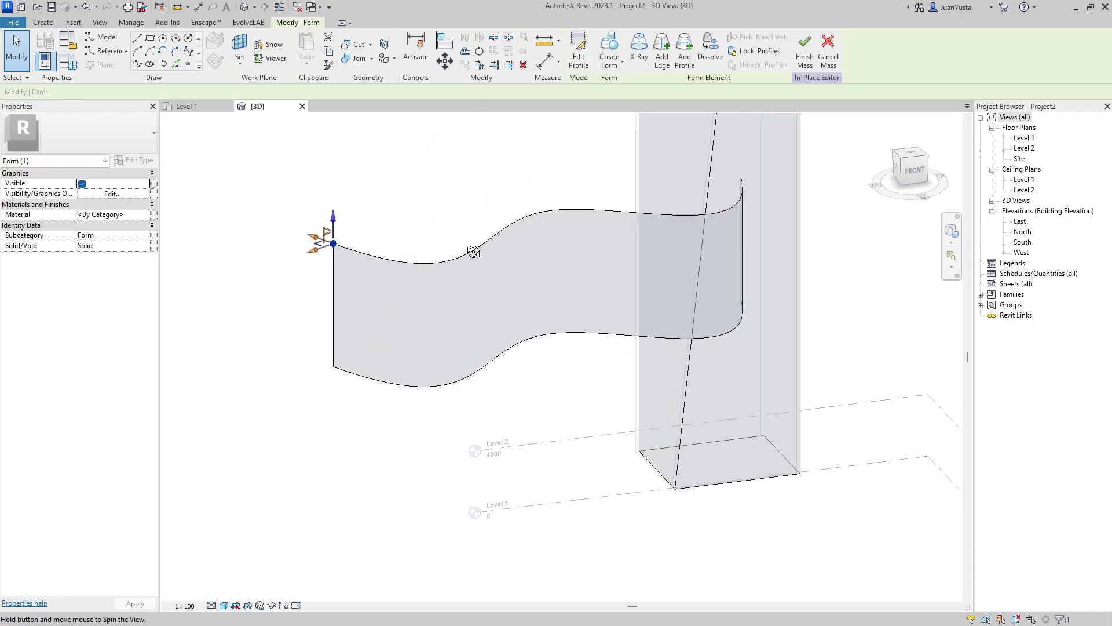
left_click(334, 244)
left_click_drag(333, 249, 341, 314)
scroll(342, 314, "down", 3)
mouse_move(342, 314)
middle_mouse_down("shift")
mouse_move(509, 399)
mouse_move(509, 367)
middle_mouse_up("shift")
left_click(510, 368)
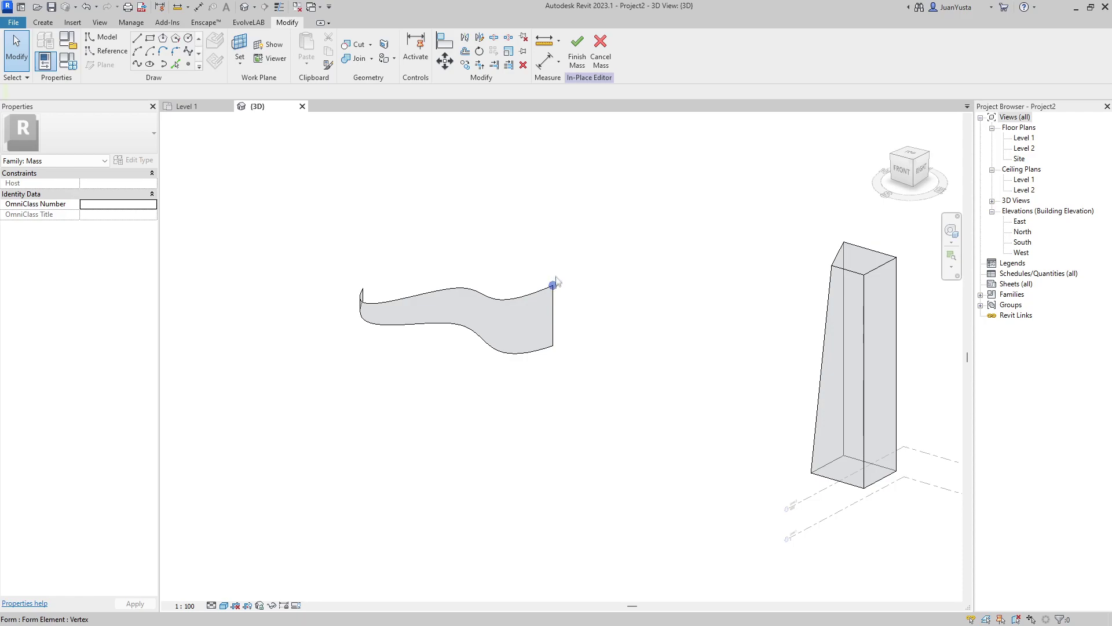
Drag the wavy surface's corner point upward and check its edges.
left_click(553, 284)
mouse_move(553, 273)
left_mouse_down()
mouse_move(556, 284)
mouse_move(565, 212)
left_mouse_up()
key("Escape")
left_click(516, 245)
mouse_move(516, 246)
middle_mouse_down("shift")
mouse_move(509, 318)
mouse_move(695, 310)
mouse_move(784, 330)
mouse_move(528, 402)
mouse_move(579, 364)
mouse_move(588, 268)
mouse_move(567, 258)
mouse_move(567, 365)
middle_mouse_up("shift")
key("Escape")
scroll(597, 346, "up", 3)
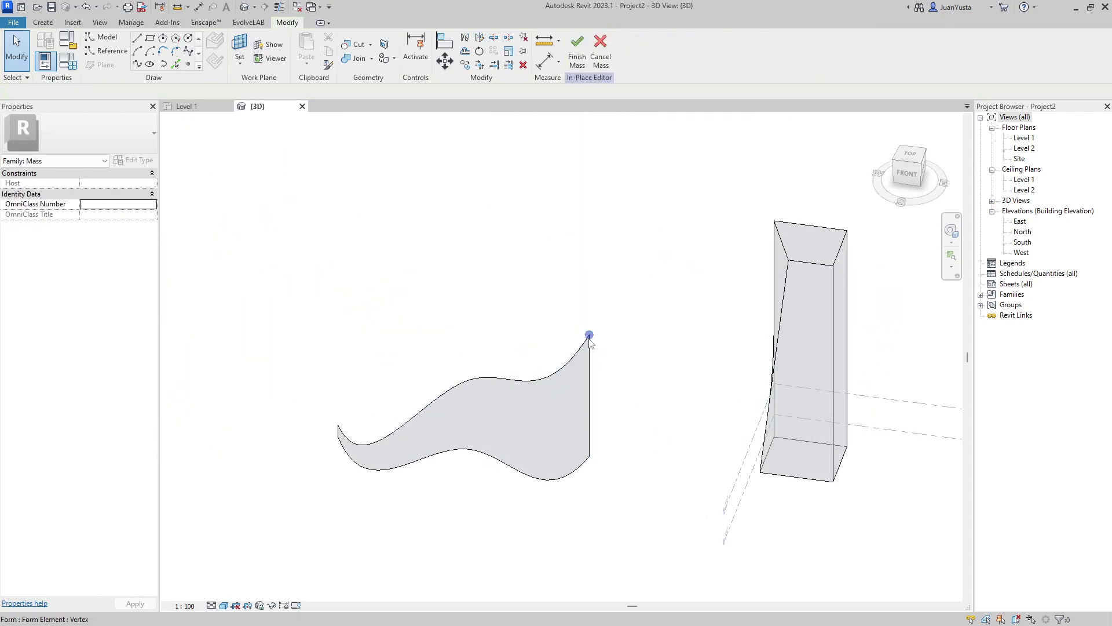
Check the surface's top corner point, then window-select both forms.
left_click(589, 336)
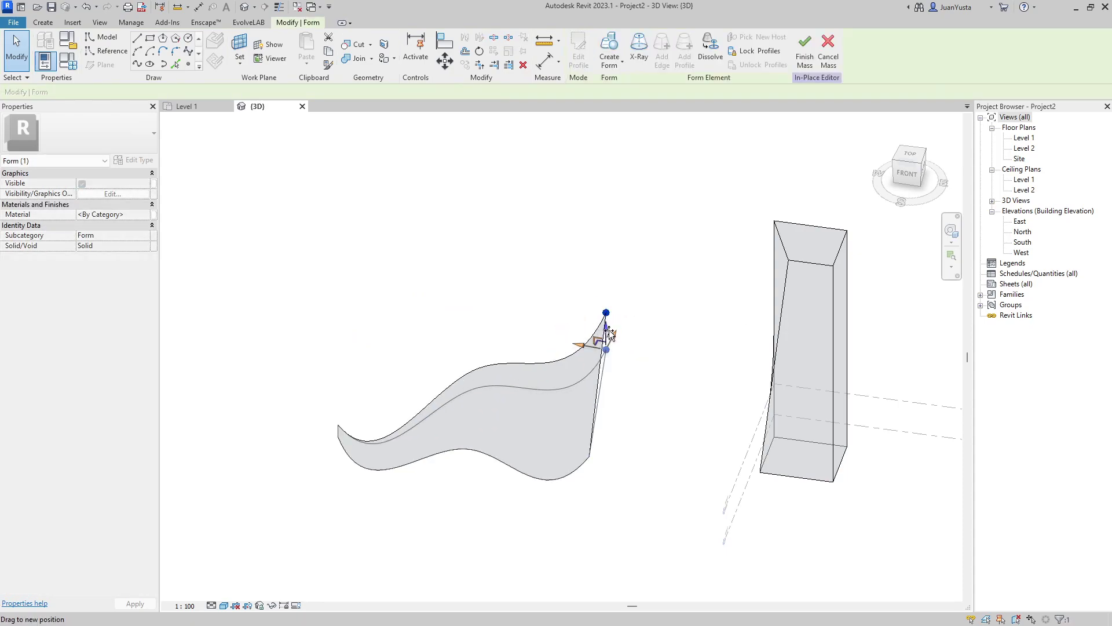
key("Escape")
mouse_move(633, 385)
middle_mouse_down("shift")
mouse_move(617, 404)
mouse_move(715, 332)
mouse_move(817, 322)
mouse_move(695, 427)
mouse_move(603, 445)
mouse_move(451, 412)
middle_mouse_up("shift")
left_click_drag(397, 280, 655, 492)
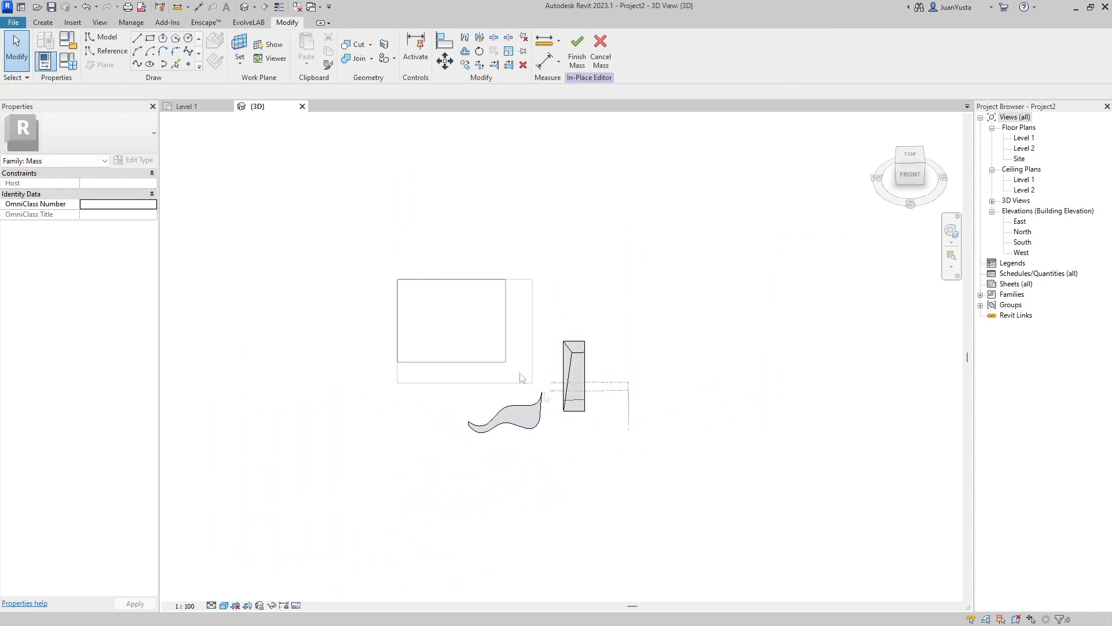
Delete the wavy surface and tall box, leaving an empty 3D view.
key("Escape")
middle_click_drag(599, 432, 632, 414, "shift")
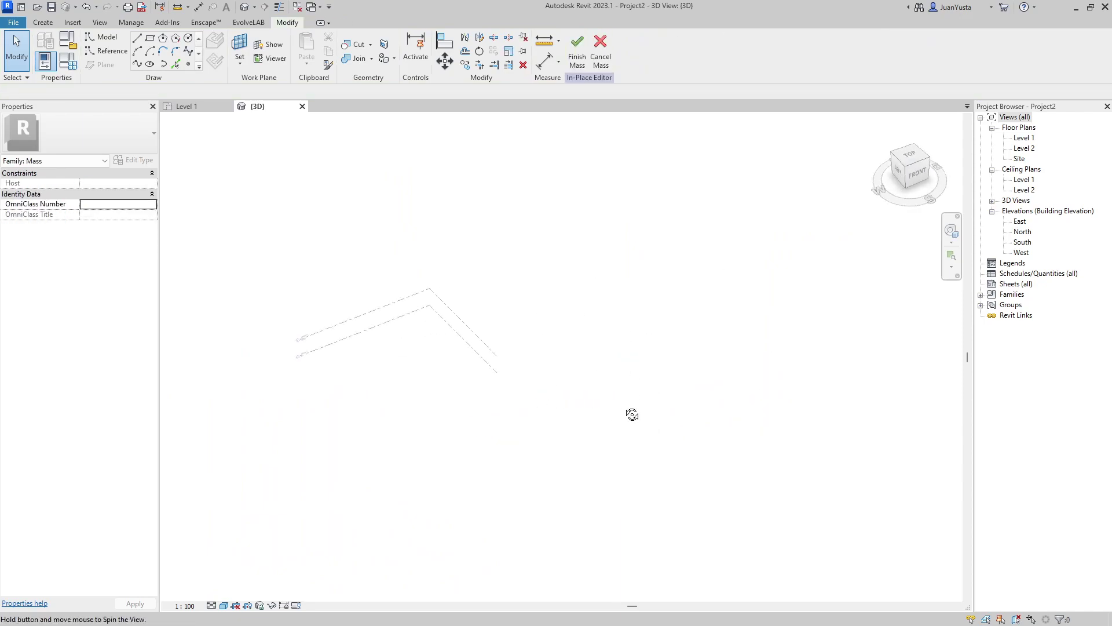
middle_click_drag(426, 352, 455, 342)
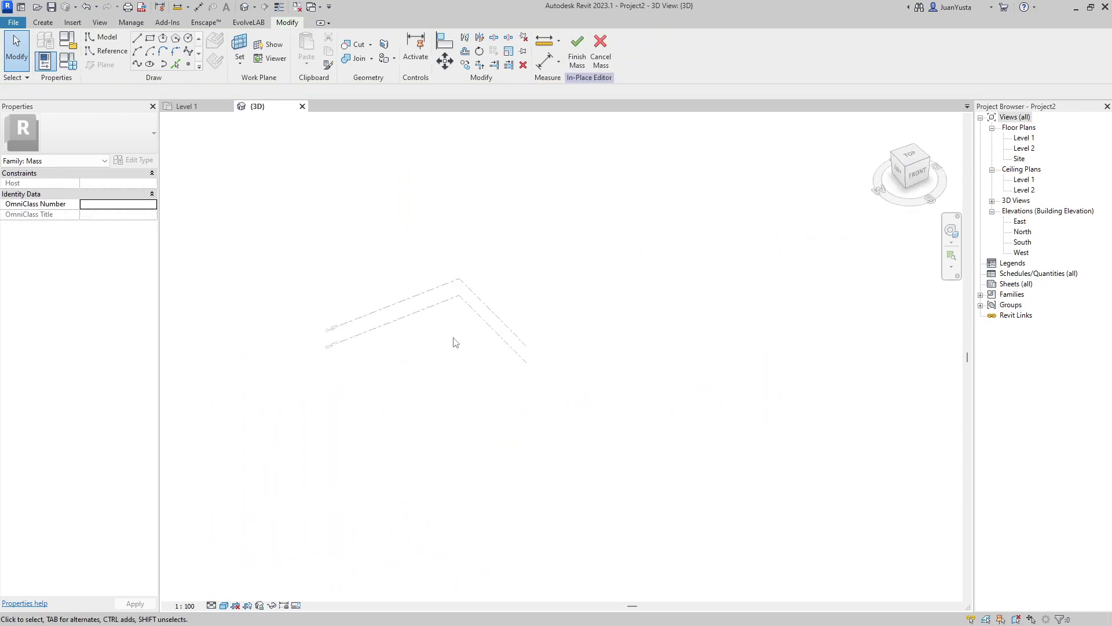
middle_click_drag(455, 342, 444, 301)
Centre the level lines in view and open the Level 1 floor plan.
mouse_move(479, 363)
middle_mouse_down("shift")
mouse_move(482, 266)
mouse_move(471, 373)
middle_mouse_up("shift")
scroll(429, 247, "up", 4)
mouse_move(431, 329)
middle_mouse_down("shift")
mouse_move(516, 298)
mouse_move(486, 282)
middle_mouse_up("shift")
middle_click_drag(435, 324, 507, 276)
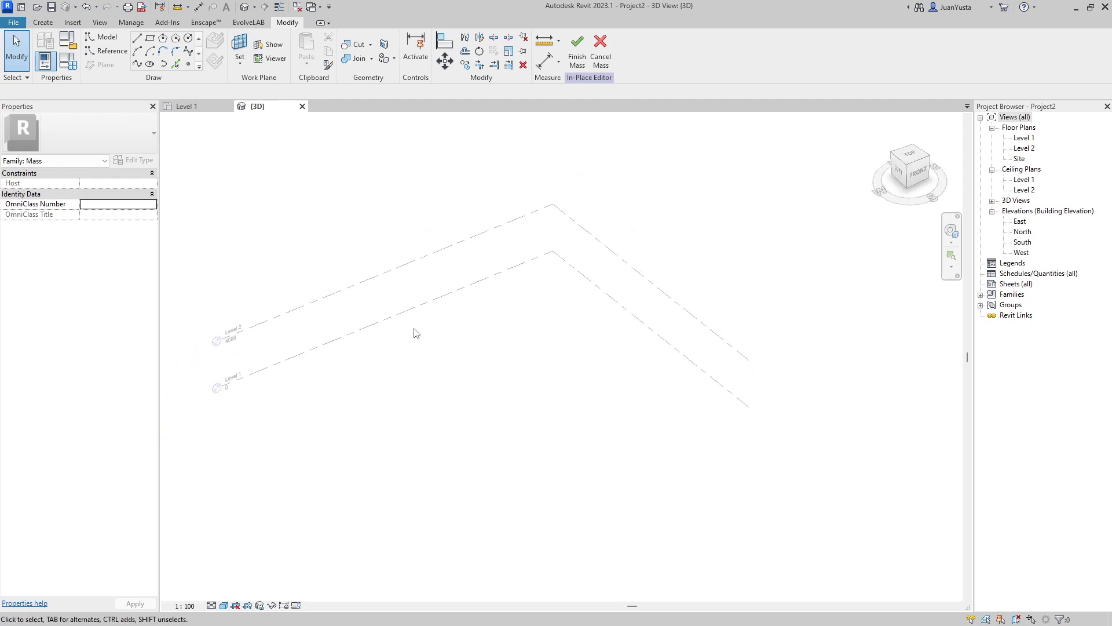
left_click(191, 106)
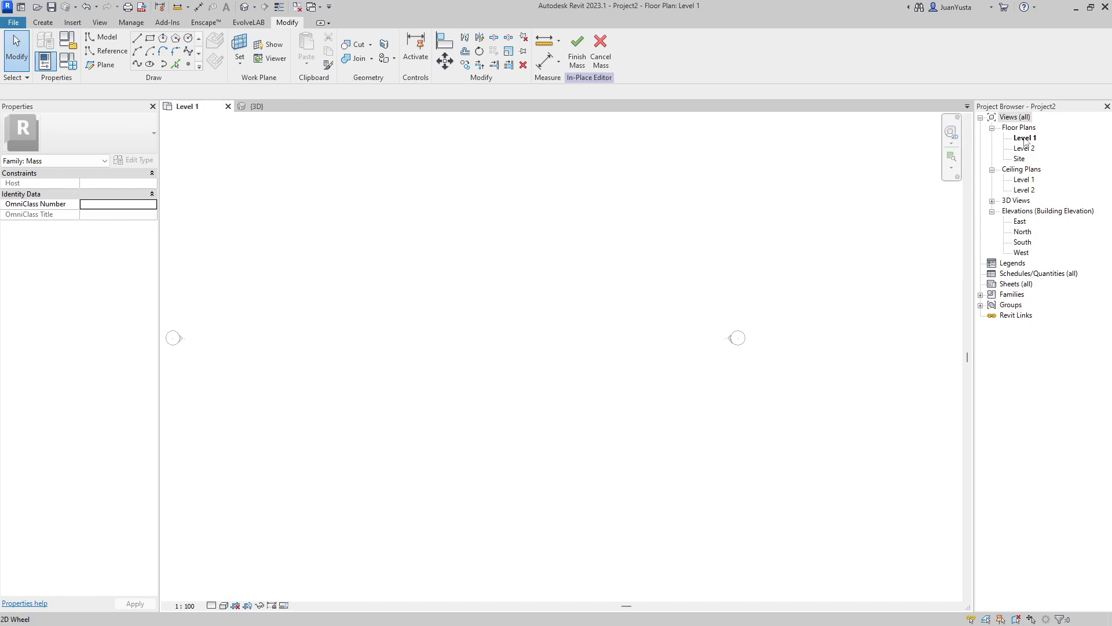
Sketch a closed 16000 × 12000 trapezoid footprint with model lines (LI).
scroll(446, 335, "down", 2)
scroll(438, 322, "up", 1)
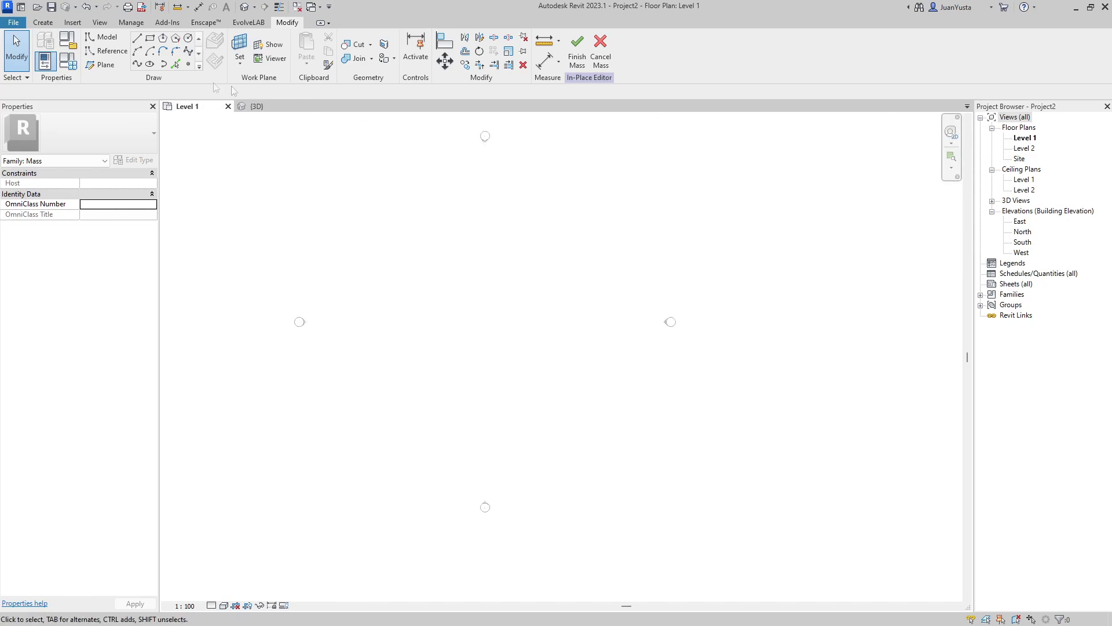
key("l")
key("i")
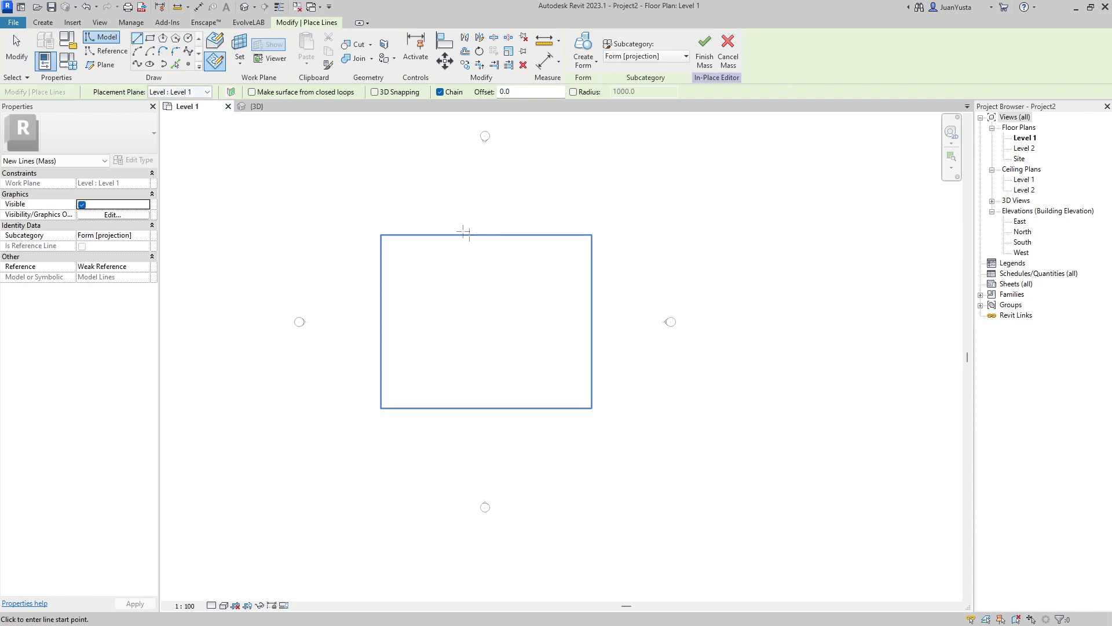
left_click(420, 249)
left_click(478, 249)
left_click(567, 366)
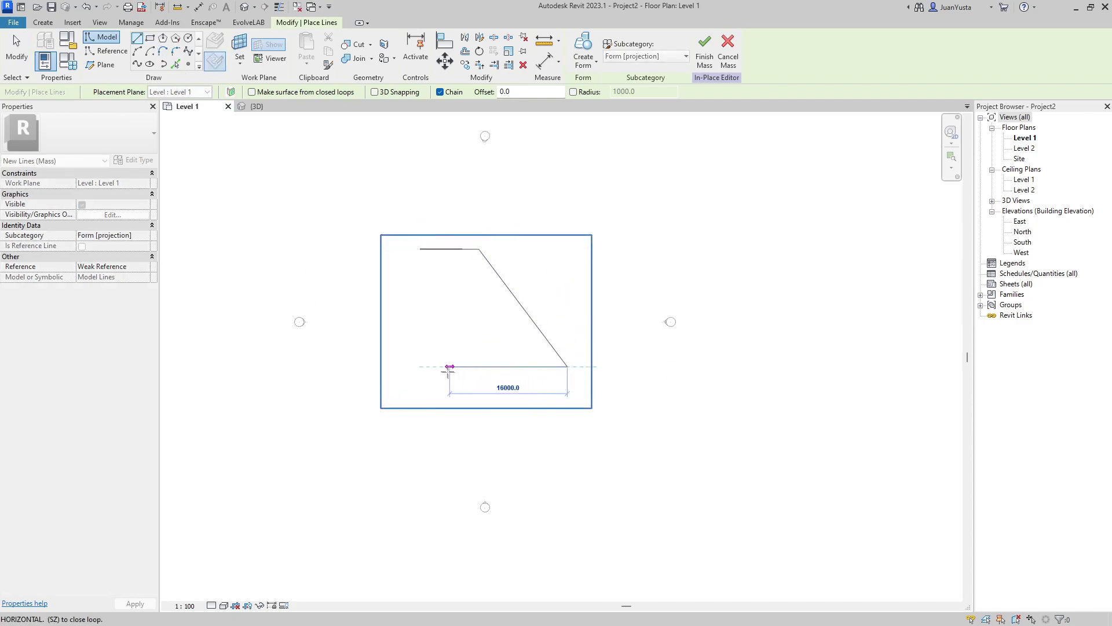
left_click(420, 366)
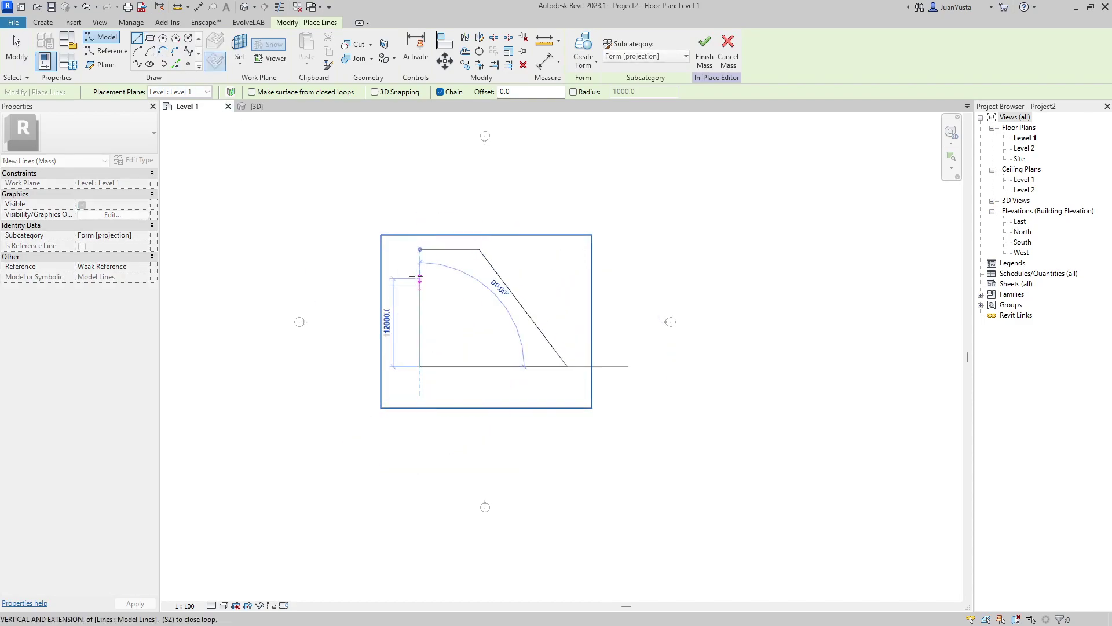
left_click(420, 250)
key("Escape")
key("Escape")
Extrude the four footprint lines into a solid form in the 3D view.
left_click(260, 108)
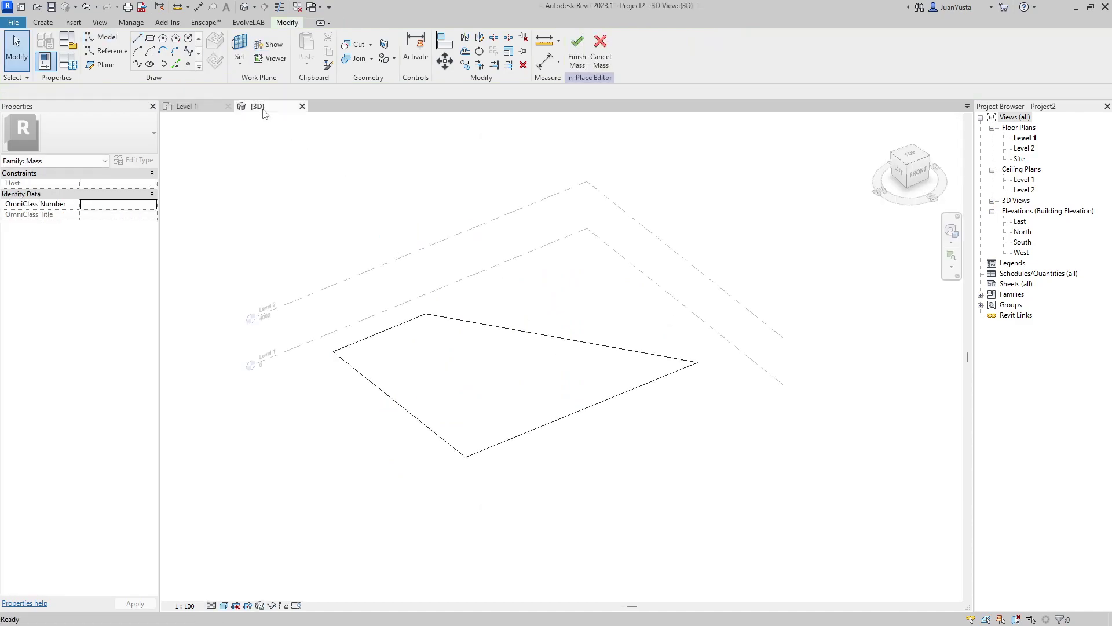
mouse_move(485, 396)
middle_mouse_down("shift")
mouse_move(457, 322)
mouse_move(390, 293)
middle_mouse_up("shift")
scroll(410, 357, "down", 2)
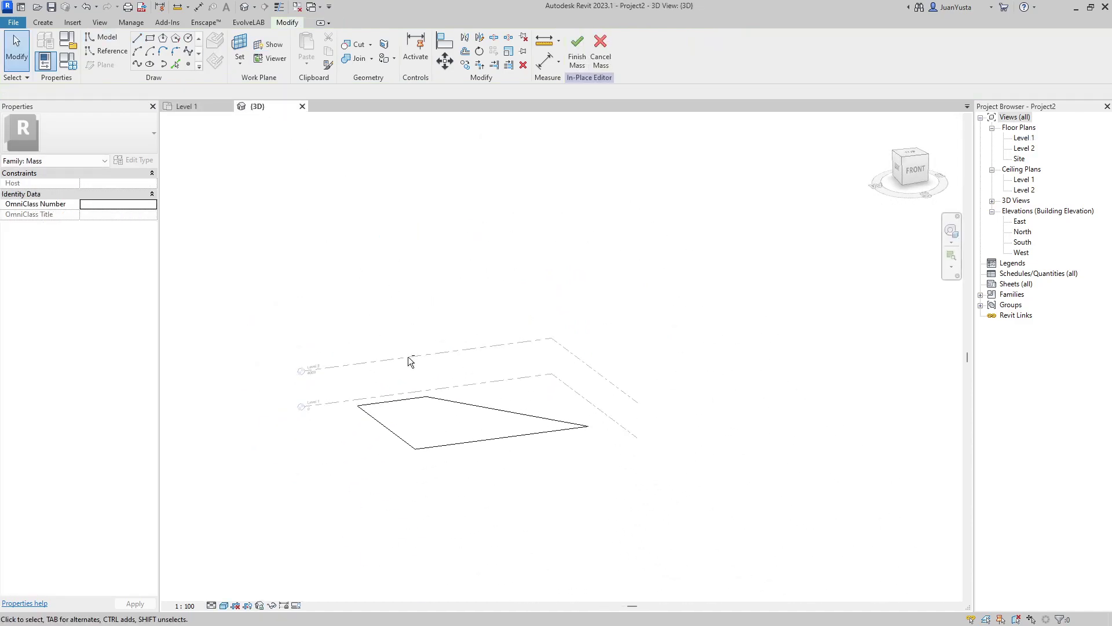
mouse_move(409, 357)
middle_mouse_down("shift")
mouse_move(384, 331)
mouse_move(446, 351)
middle_mouse_up("shift")
left_click(395, 340)
scroll(405, 330, "down", 1)
left_click(587, 51)
Drag the new form's top face upward to make the mass taller.
left_click(422, 318)
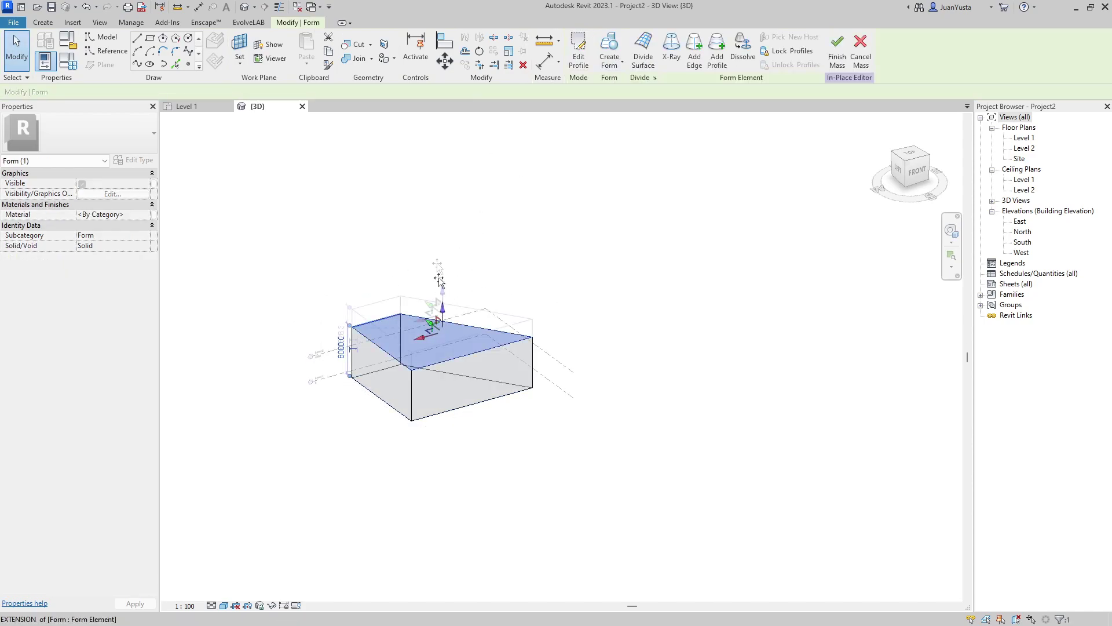
left_click_drag(426, 318, 428, 219)
key("Escape")
mouse_move(498, 348)
middle_mouse_down("shift")
mouse_move(518, 363)
mouse_move(427, 310)
middle_mouse_up("shift")
scroll(368, 313, "up", 2)
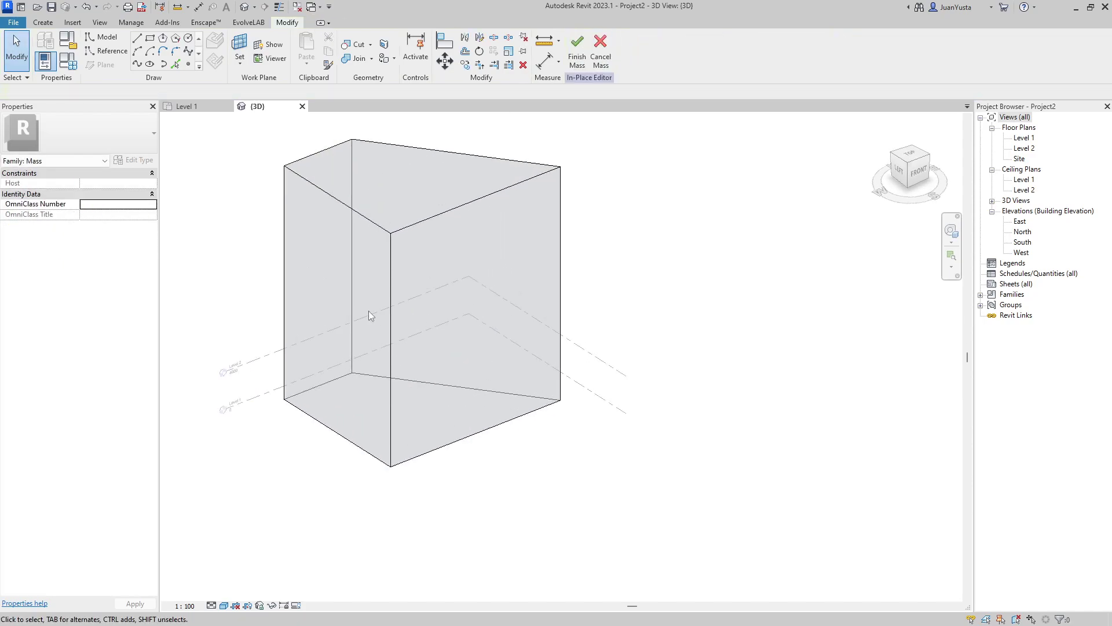
left_click(137, 38)
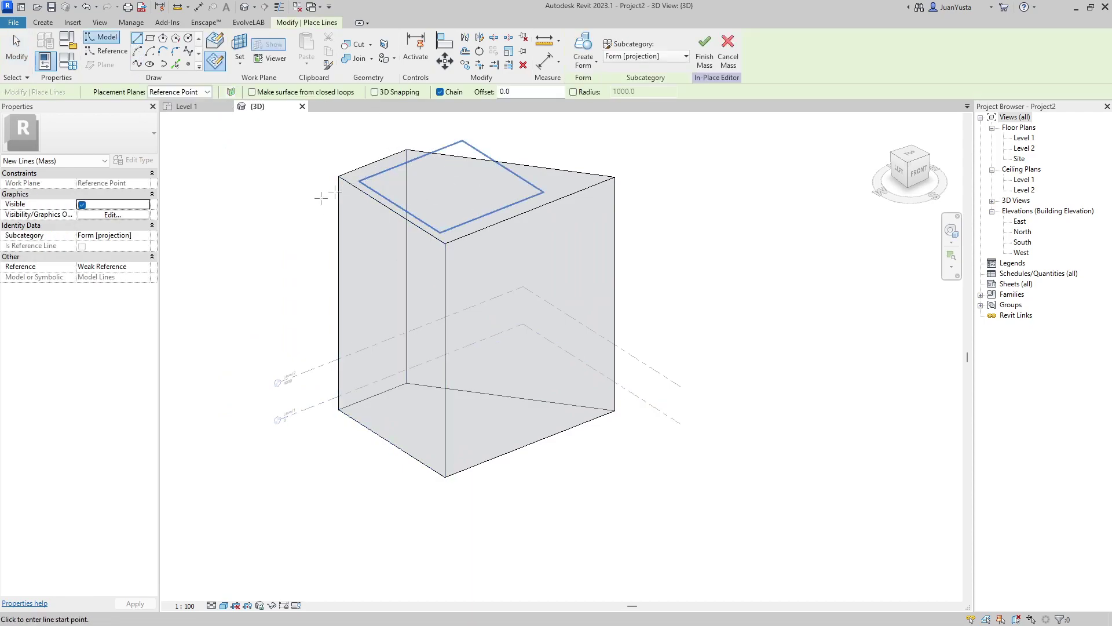
Orbit and pan to the tall solid's left side, then start Set Work Plane.
mouse_move(462, 214)
middle_mouse_down("shift")
mouse_move(444, 254)
mouse_move(363, 235)
mouse_move(384, 195)
middle_mouse_up("shift")
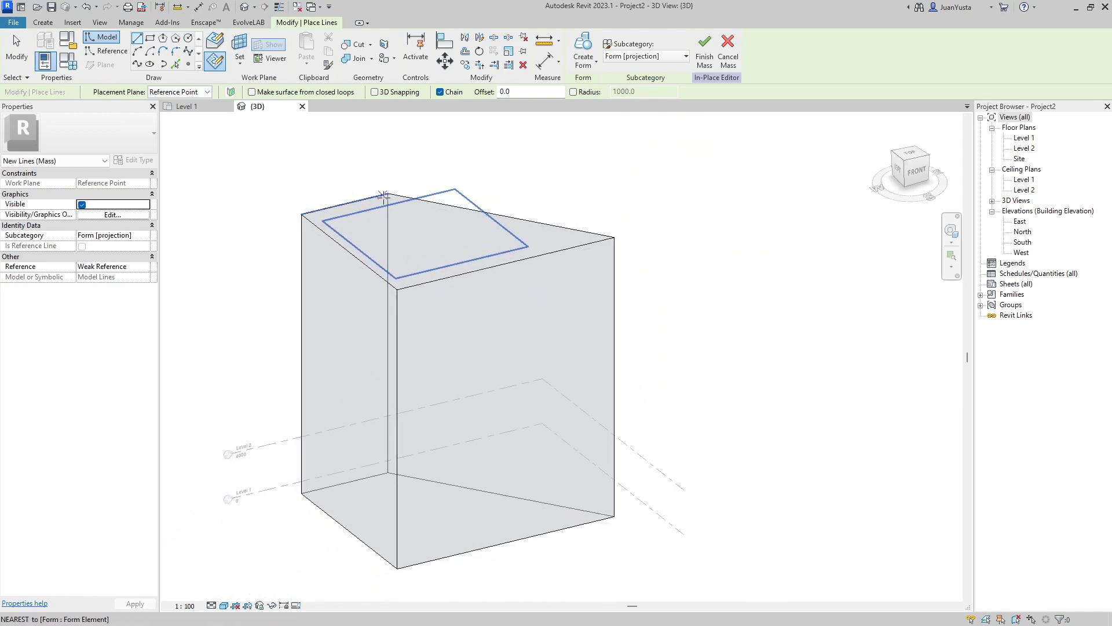
middle_click_drag(502, 384, 434, 246)
mouse_move(452, 439)
middle_mouse_down("shift")
mouse_move(429, 454)
mouse_move(449, 385)
middle_mouse_up("shift")
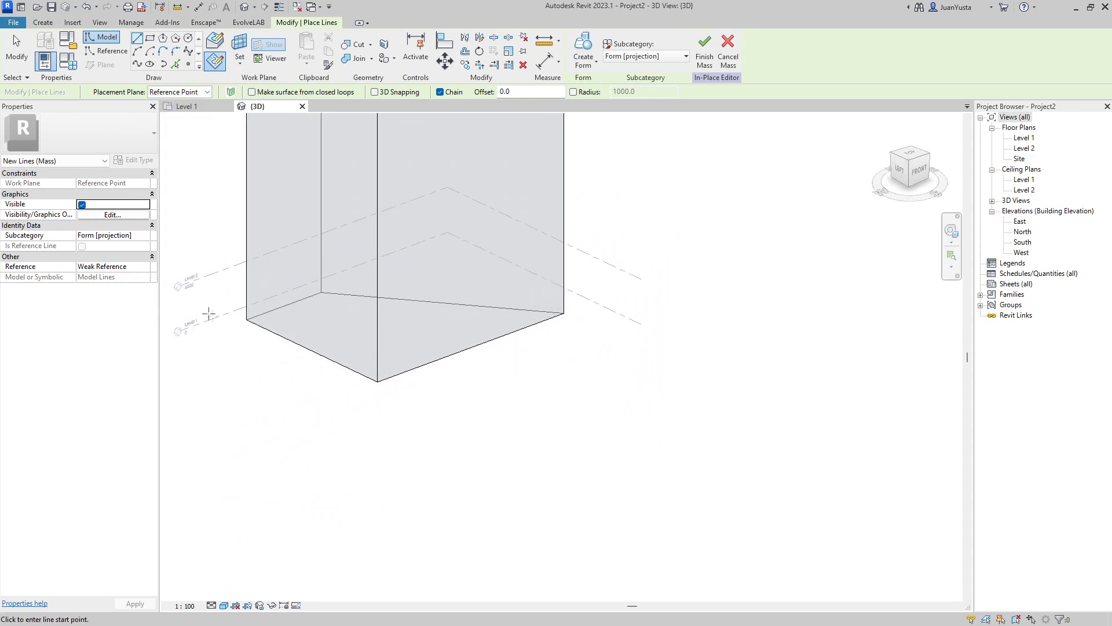
middle_click_drag(239, 299, 285, 341)
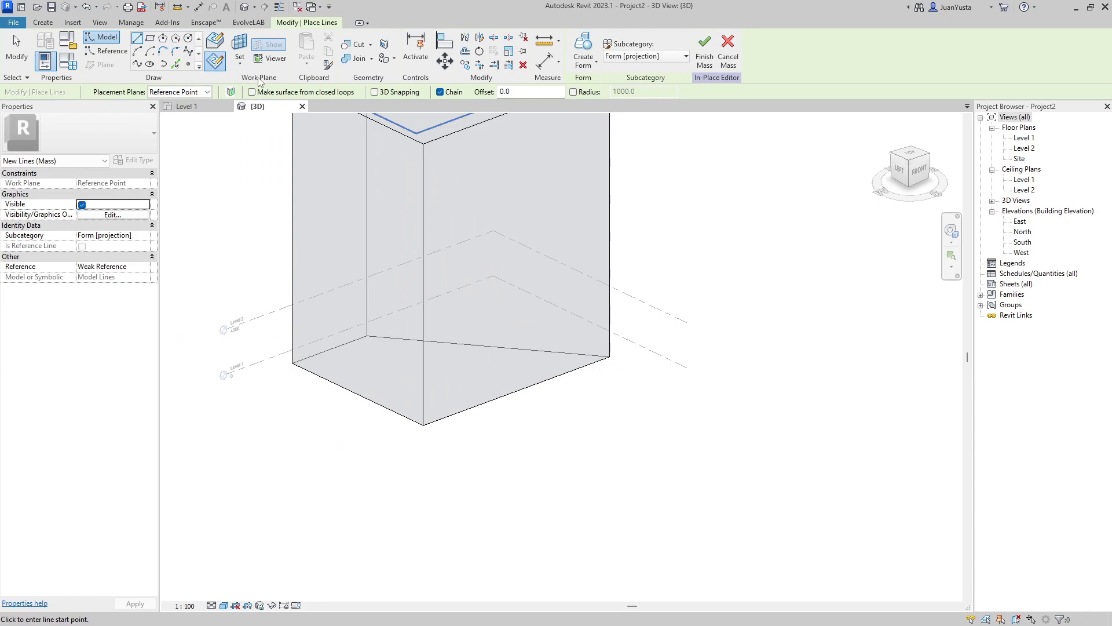
left_click(245, 51)
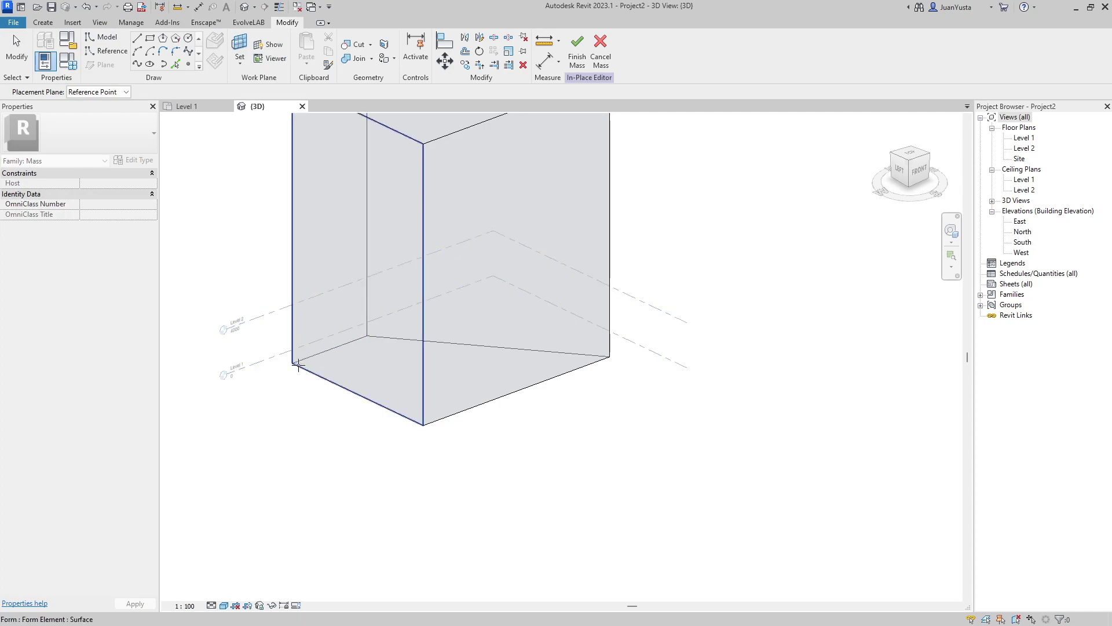
Pick the Level 1 level line as the work plane and leave line drawing.
middle_click_drag(425, 273, 436, 380)
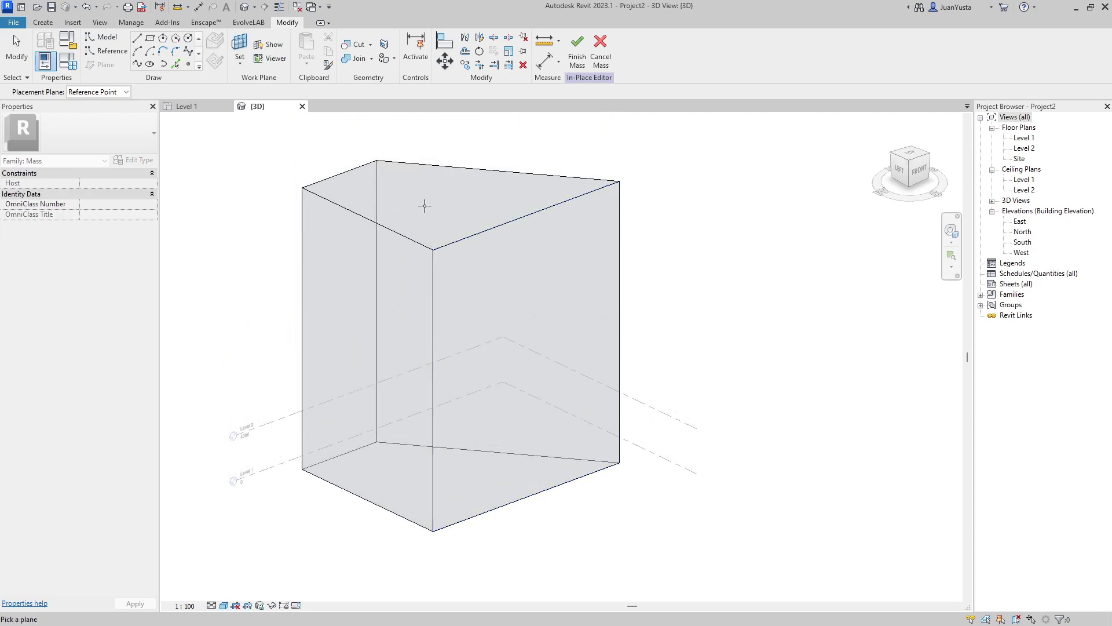
middle_click_drag(409, 342, 431, 239)
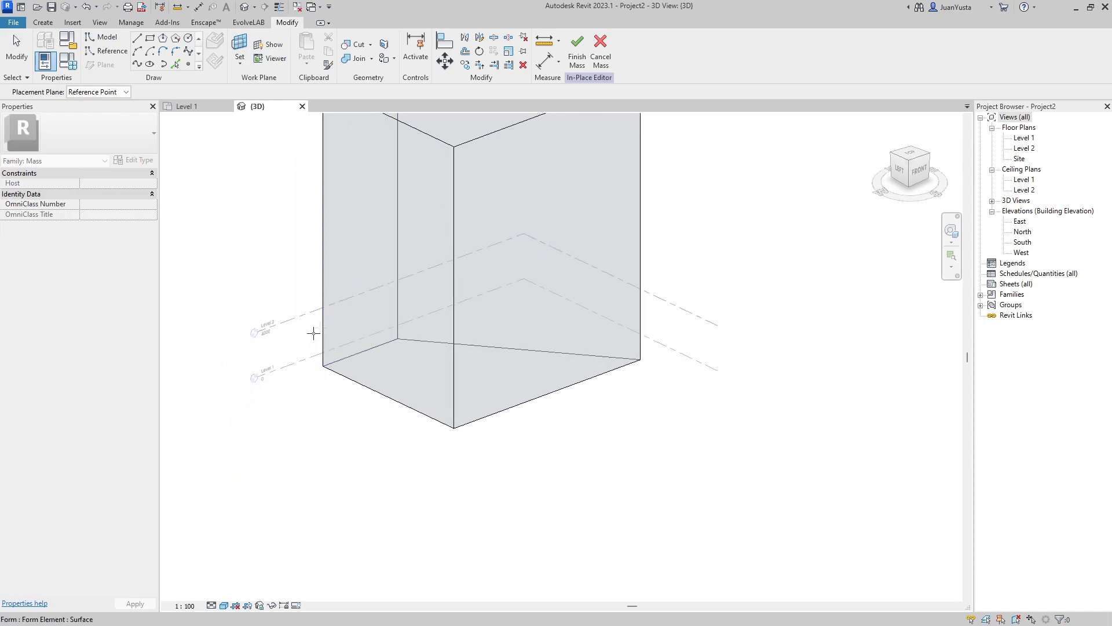
left_click(291, 363)
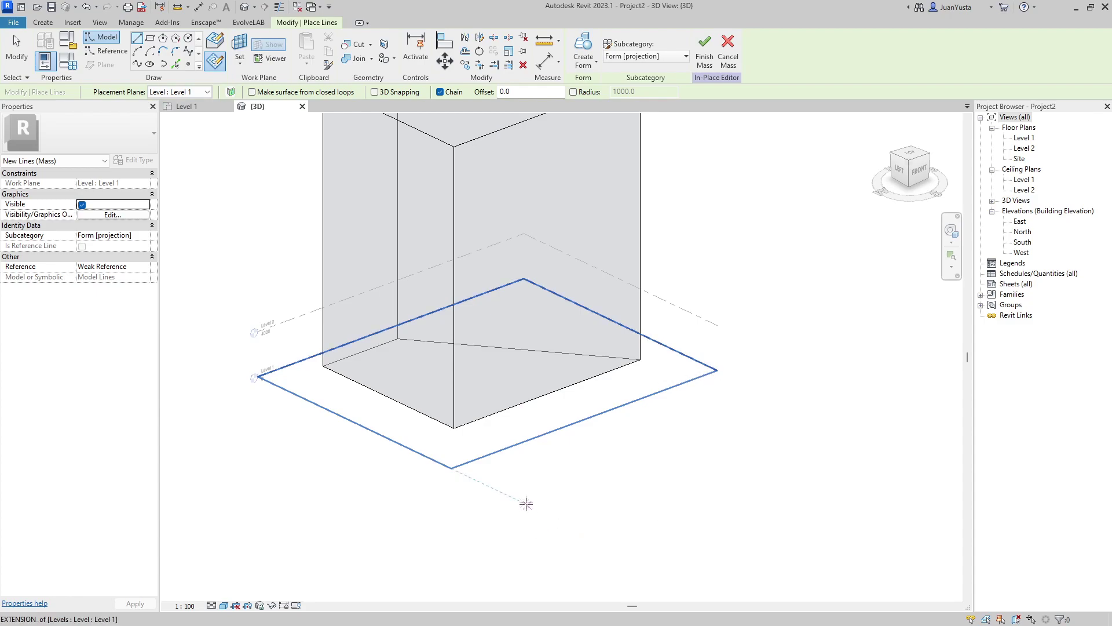
key("Escape")
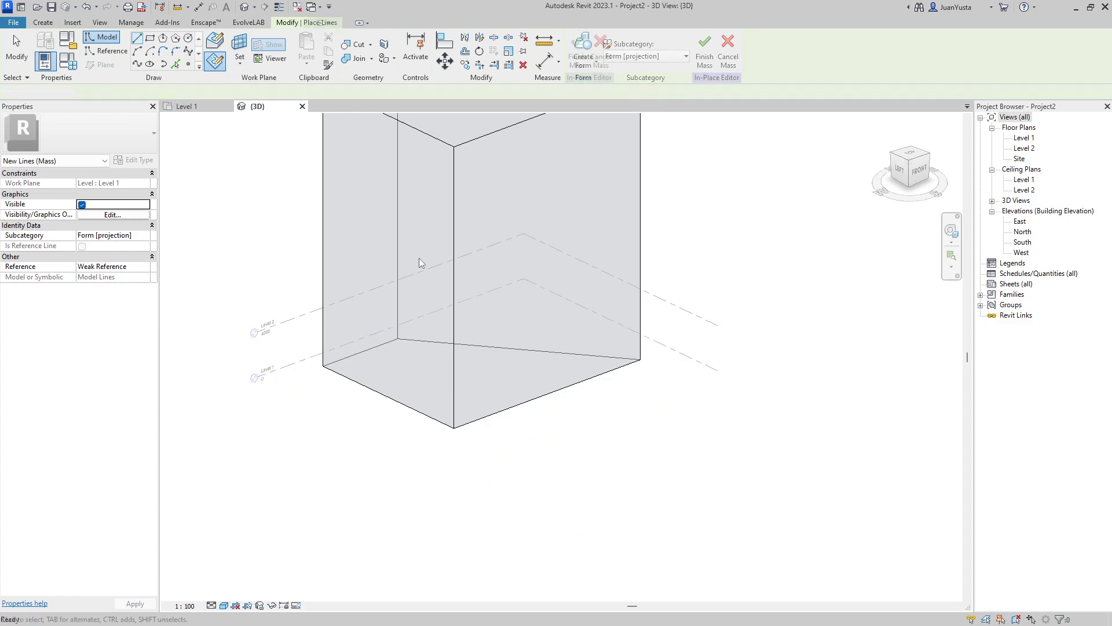
key("Escape")
Show the Level 1 work plane as a shaded plane around the mass base.
mouse_move(579, 429)
middle_mouse_down()
mouse_move(523, 424)
mouse_move(590, 367)
middle_mouse_up()
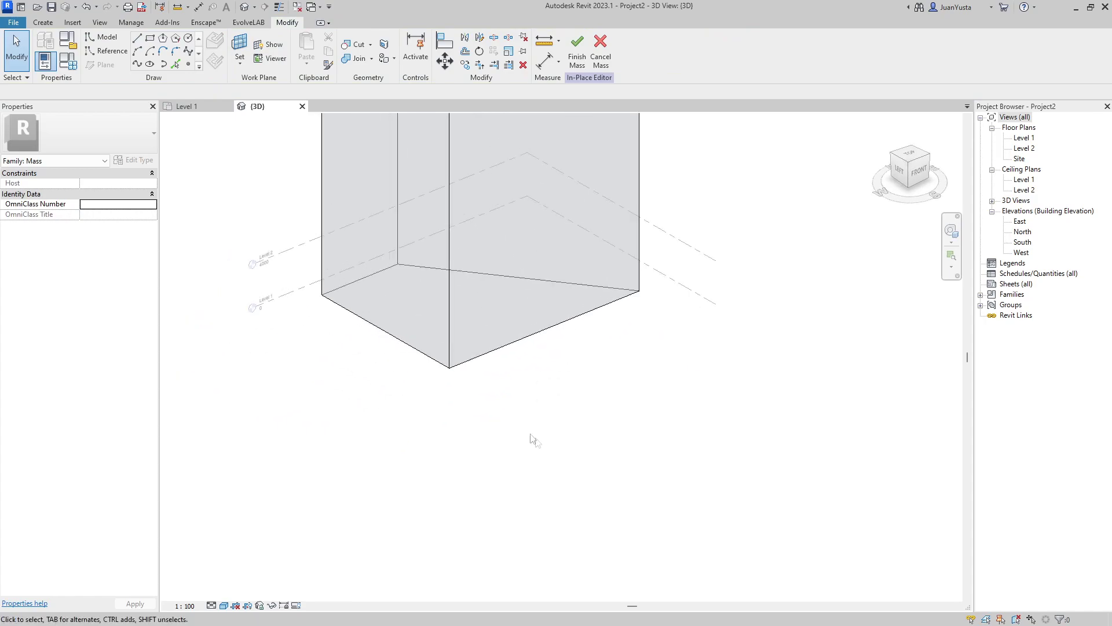
left_click(272, 46)
mouse_move(657, 348)
middle_mouse_down("shift")
mouse_move(600, 279)
mouse_move(653, 300)
middle_mouse_up("shift")
scroll(653, 423, "up", 2)
scroll(654, 429, "down", 2)
middle_click_drag(650, 441, 616, 442)
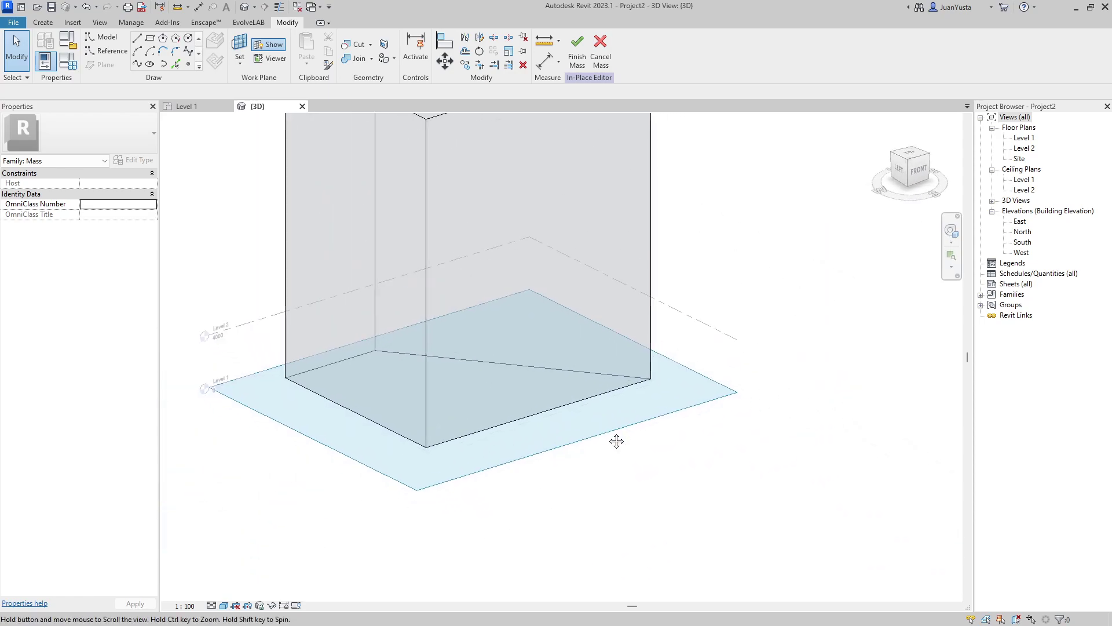
left_click(137, 38)
Draw a wavy spline on Level 1 and extrude it into a surface form.
left_click(137, 64)
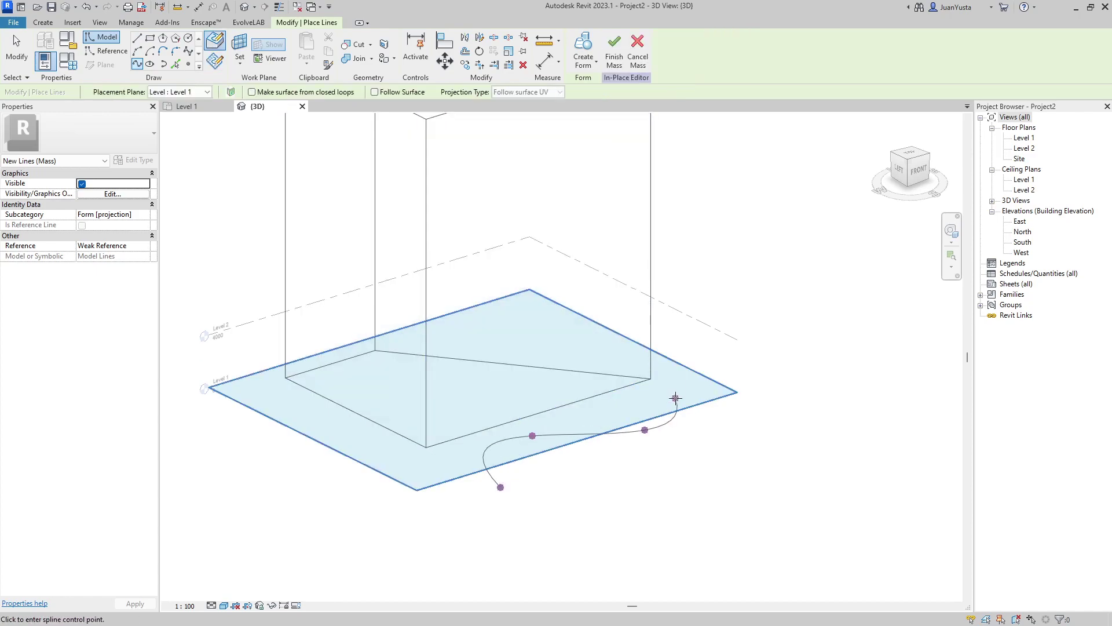
left_click(733, 365)
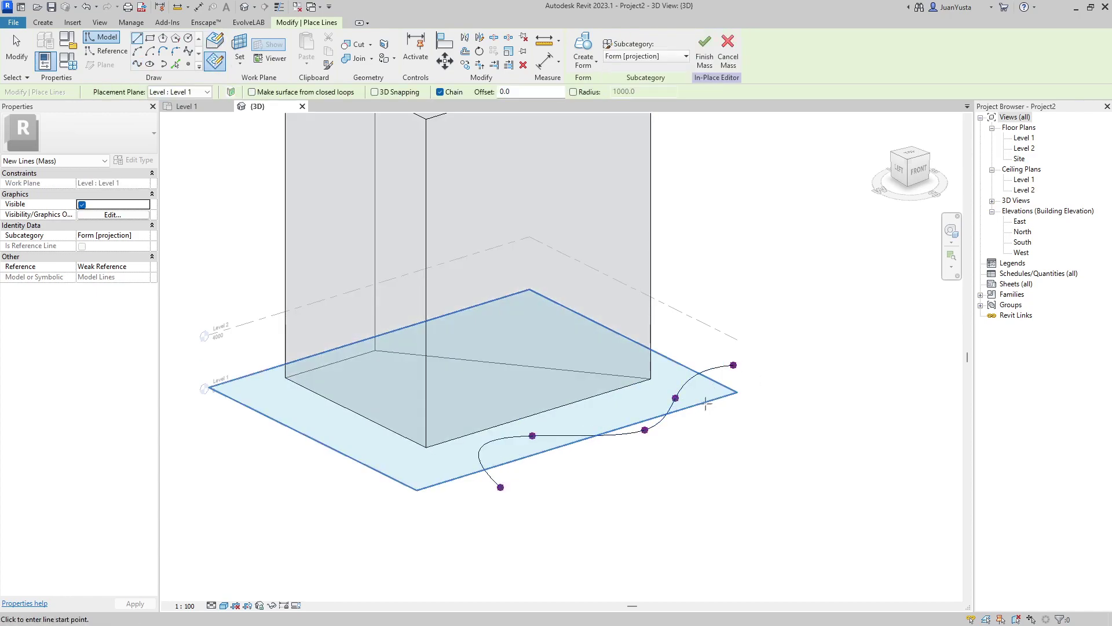
key("Escape")
left_click(583, 47)
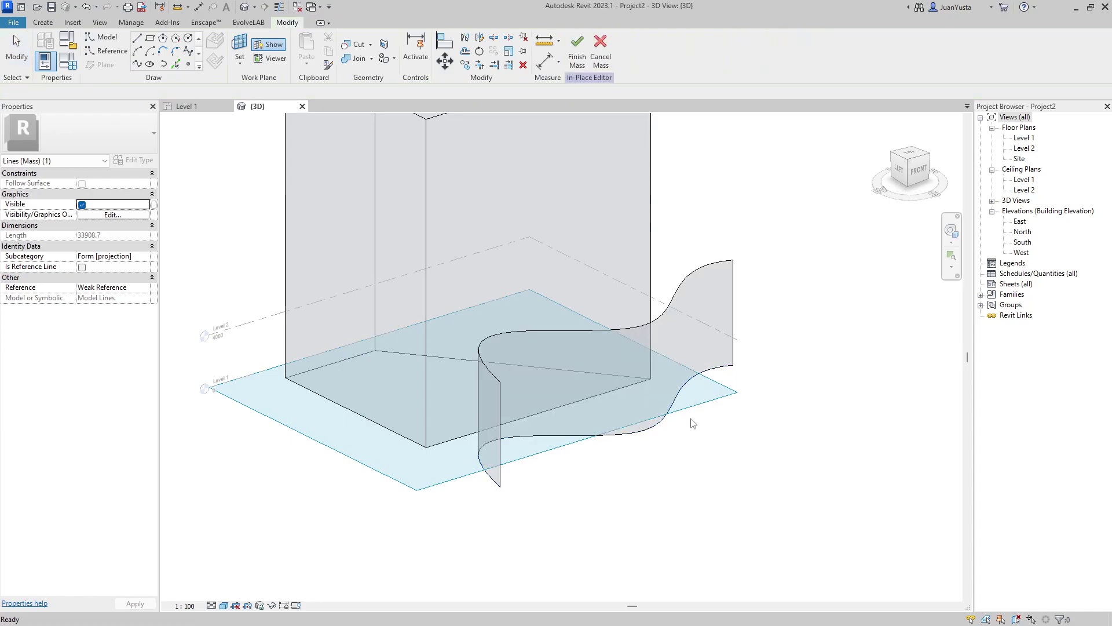
Set the box's top face as the work plane for sketching.
mouse_move(692, 441)
middle_mouse_down("shift")
mouse_move(746, 325)
mouse_move(469, 191)
middle_mouse_up("shift")
scroll(469, 192, "down", 2)
scroll(457, 239, "up", 3)
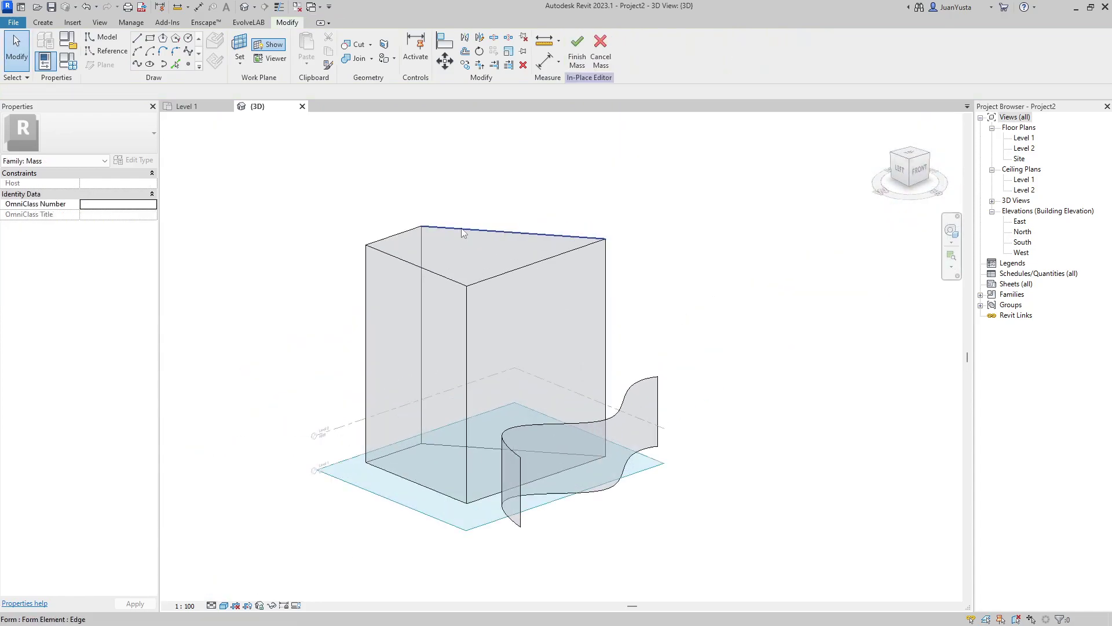
mouse_move(458, 239)
middle_mouse_down()
mouse_move(472, 279)
mouse_move(461, 316)
middle_mouse_up()
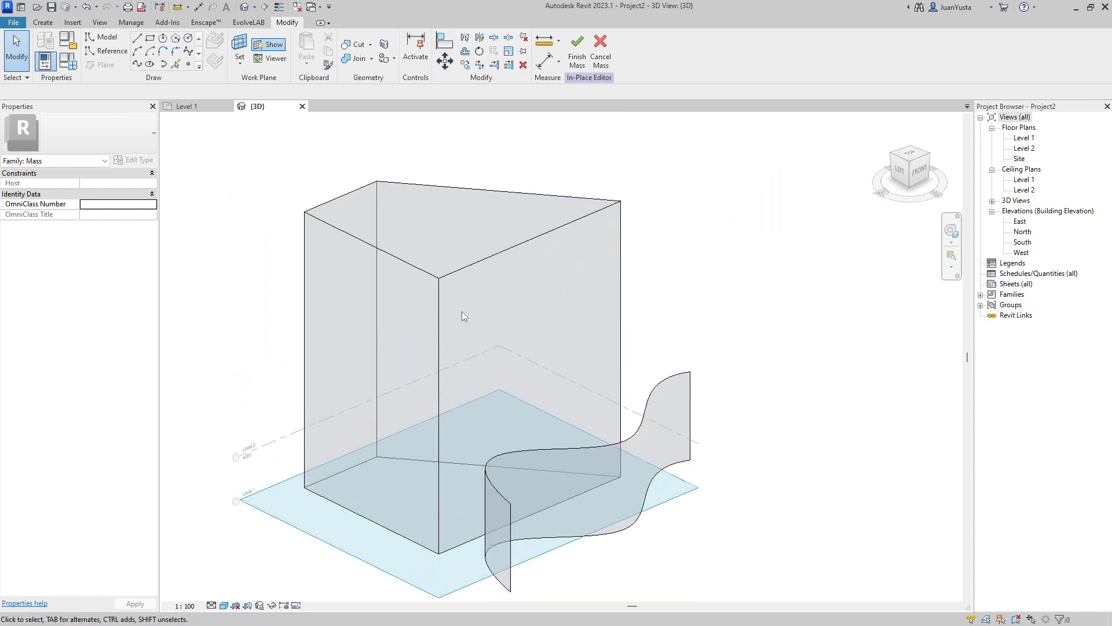
left_click(240, 48)
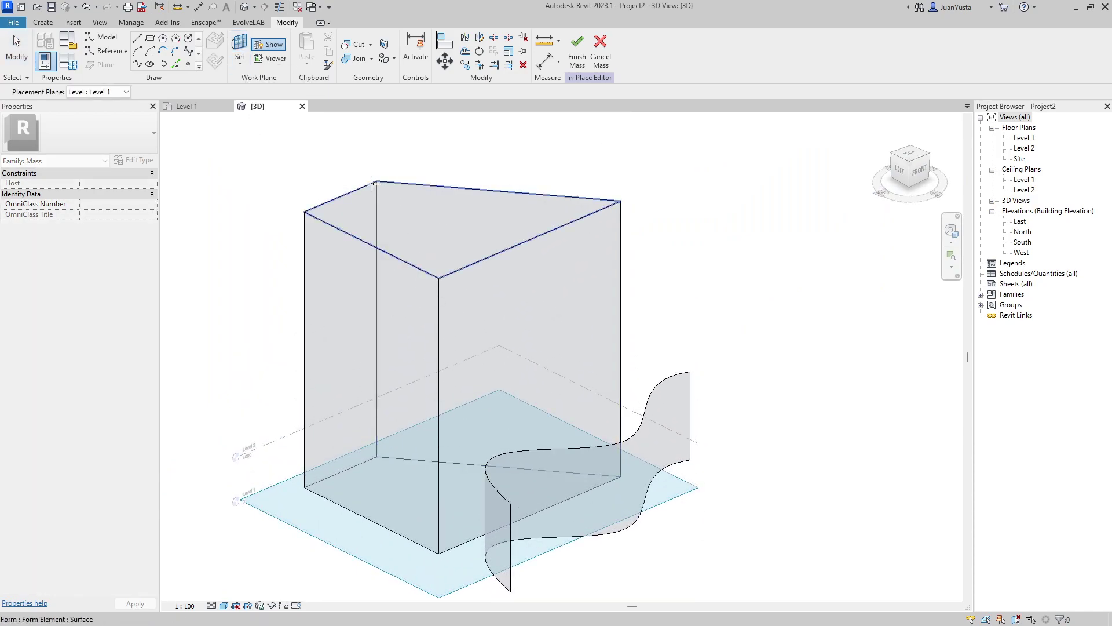
left_click(446, 191)
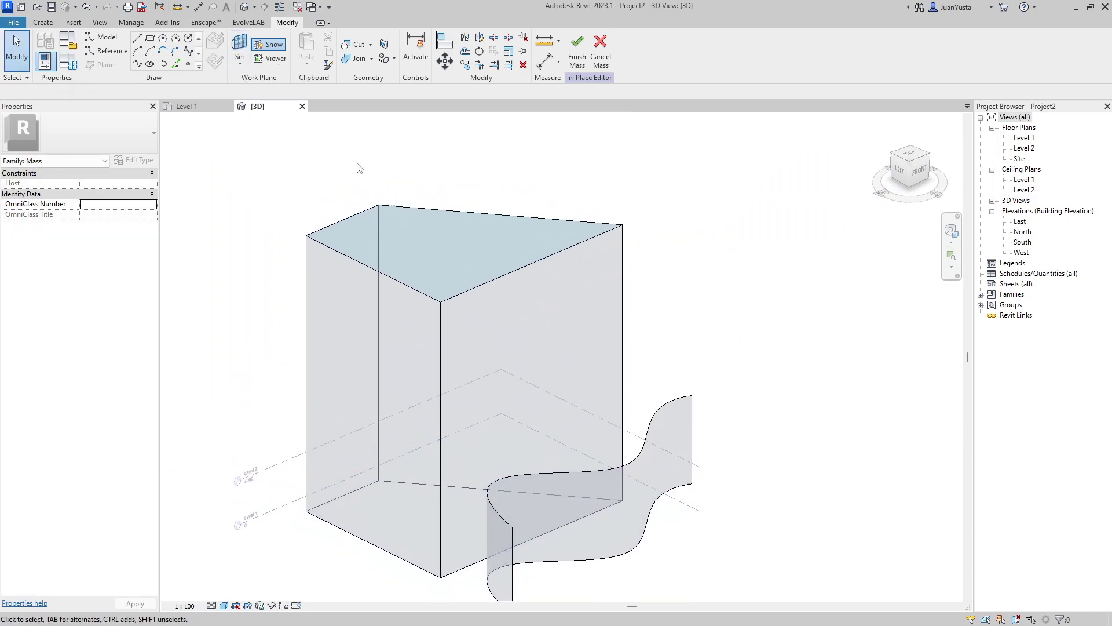
Sketch a rectangle on the tall mass's top face.
left_click(150, 38)
left_click(387, 239)
left_click(487, 251)
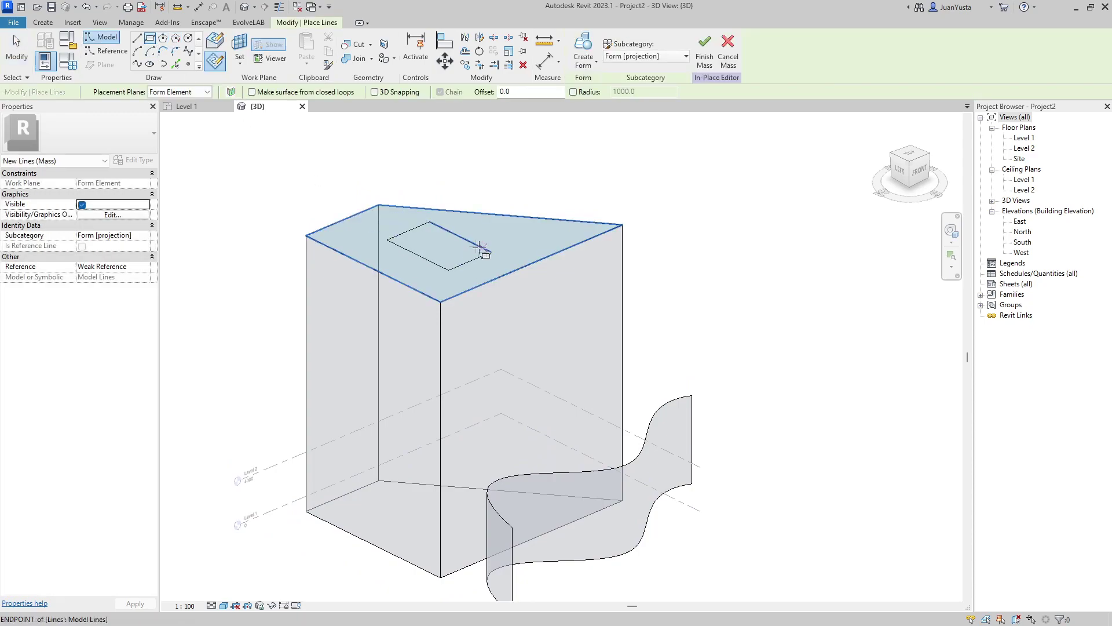
key("Escape")
middle_click_drag(559, 262, 560, 53, "shift")
Extrude the rectangle into a solid box and drag it taller.
left_click(587, 49)
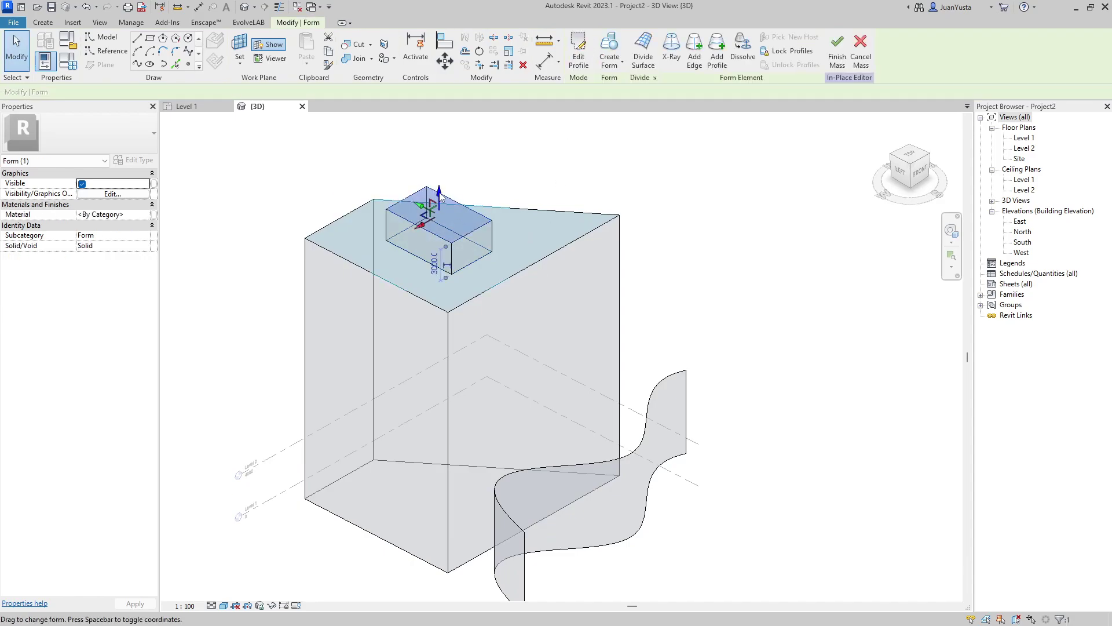
left_click_drag(436, 196, 436, 156)
key("Escape")
mouse_move(657, 402)
middle_mouse_down("shift")
mouse_move(554, 330)
mouse_move(670, 392)
mouse_move(434, 202)
mouse_move(517, 412)
mouse_move(407, 405)
mouse_move(380, 390)
mouse_move(553, 265)
mouse_move(496, 265)
middle_mouse_up("shift")
scroll(496, 266, "up", 3)
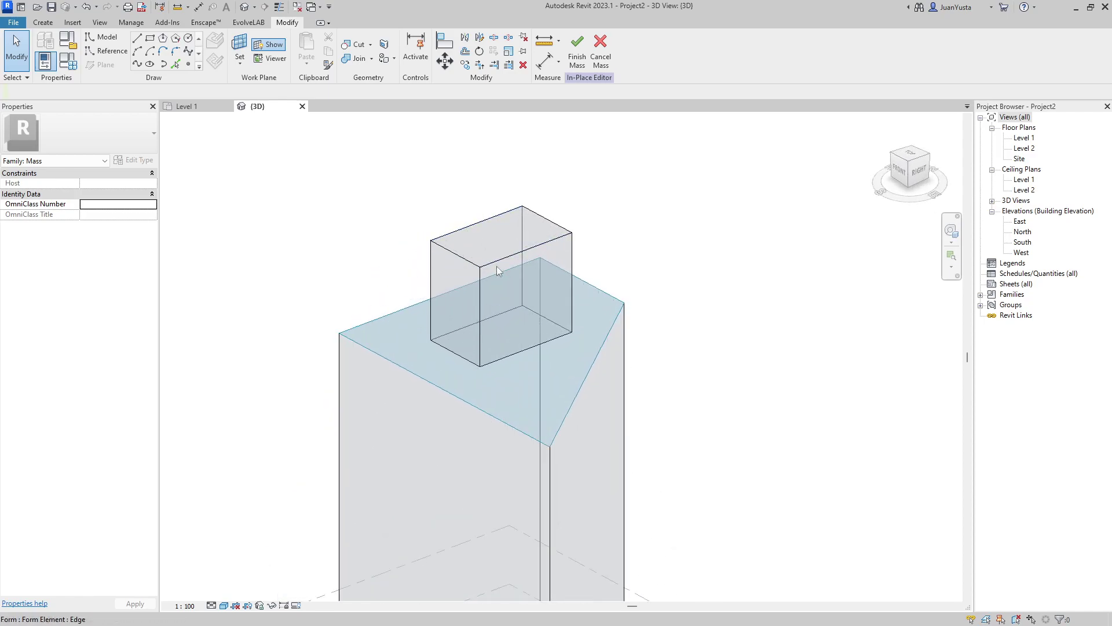
Tab-select the small box form atop the mass, showing its 6798.6 height, and zoom in.
scroll(463, 261, "up", 1)
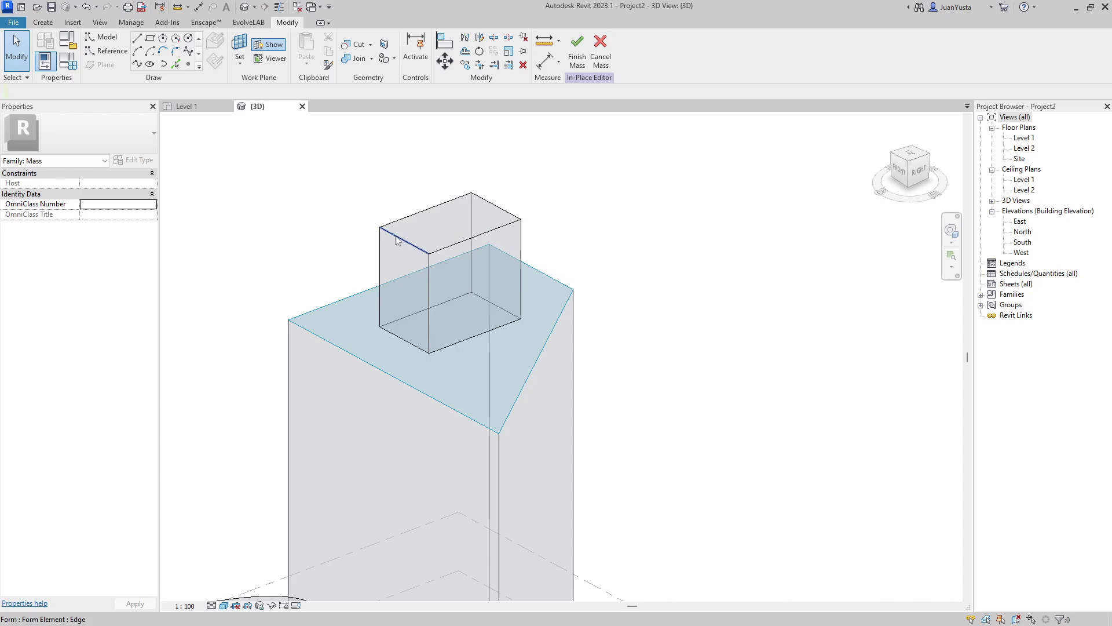
key("Tab")
key("Tab")
left_click(471, 242)
middle_click_drag(658, 293, 586, 278, "shift")
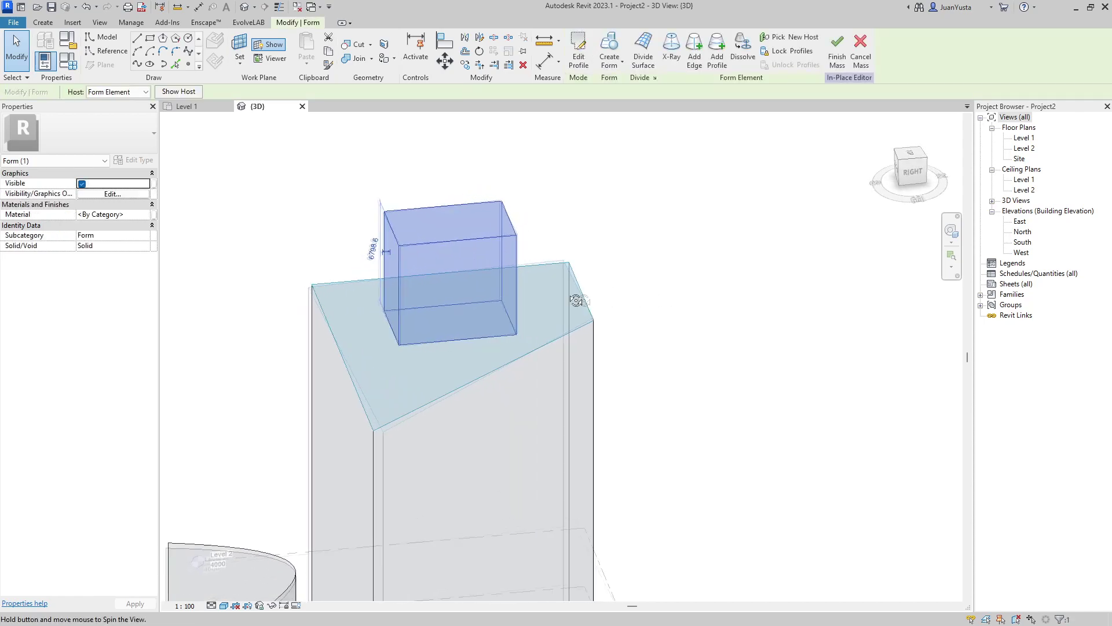
middle_click_drag(503, 333, 590, 349, "shift")
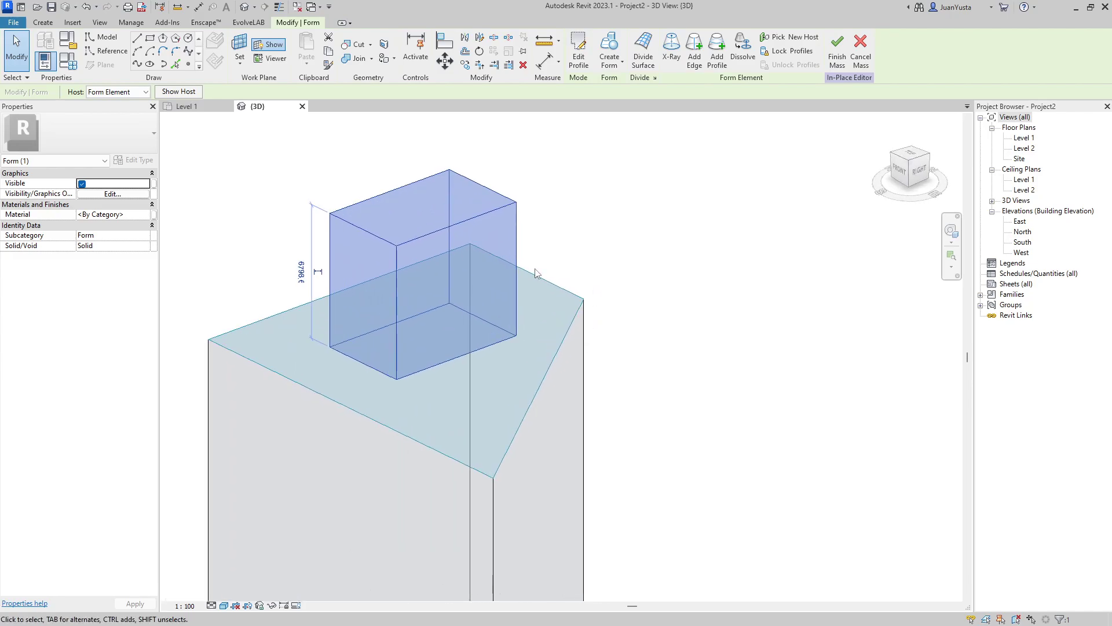
scroll(601, 259, "up", 1)
scroll(586, 268, "up", 1)
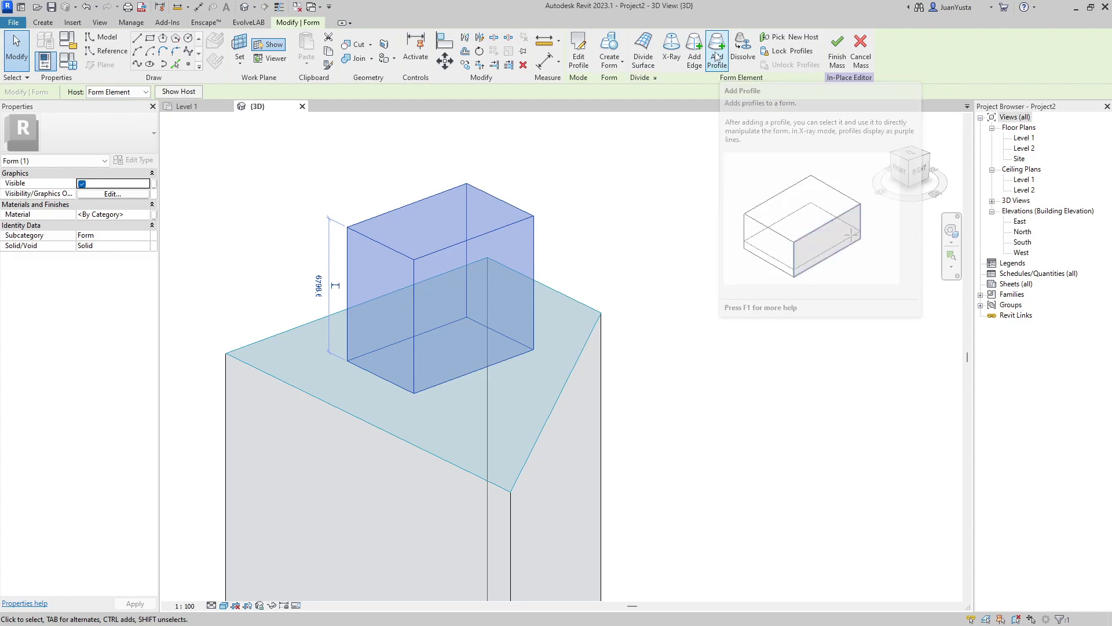
Insert a horizontal cross-section profile around the middle of the small top box.
left_click(717, 56)
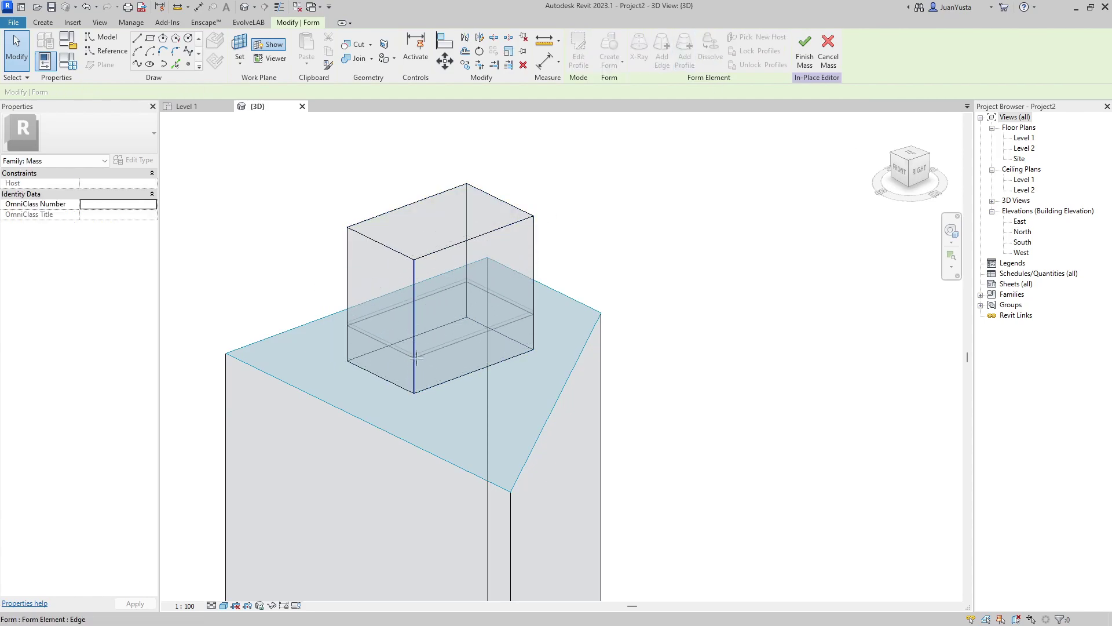
middle_click_drag(416, 359, 442, 278, "shift")
scroll(439, 326, "up", 2)
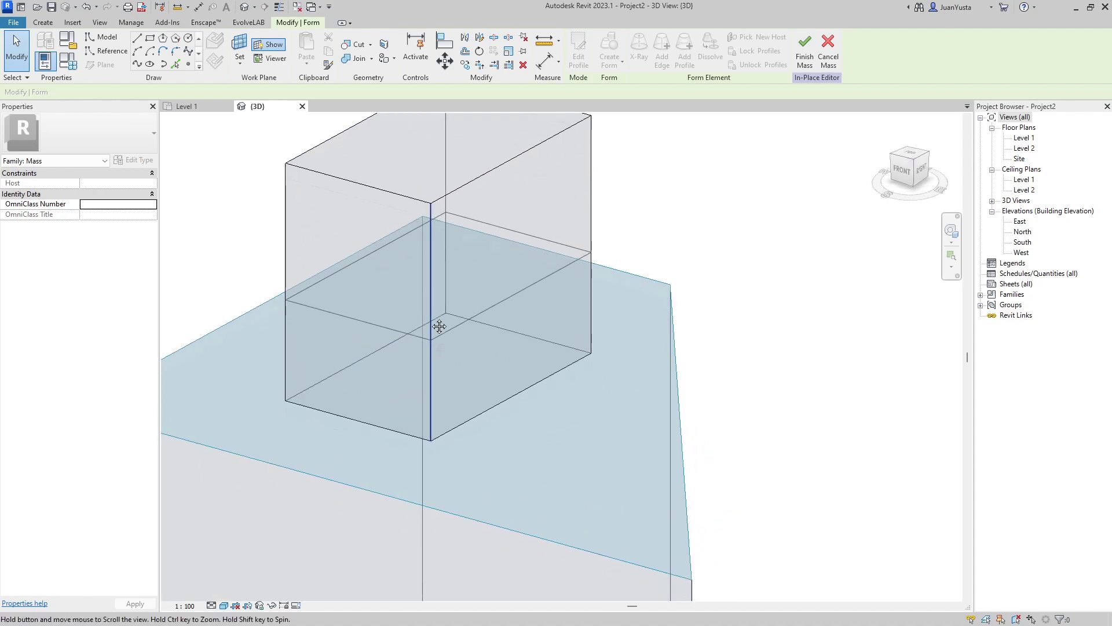
scroll(439, 326, "down", 1)
scroll(434, 285, "up", 1)
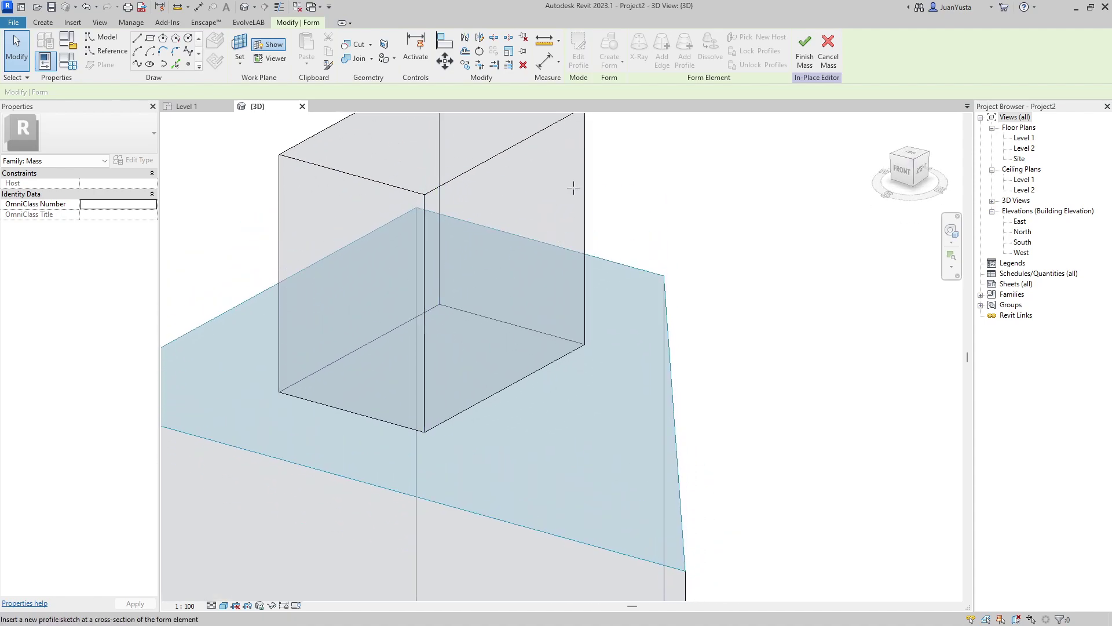
middle_click_drag(571, 189, 584, 151, "shift")
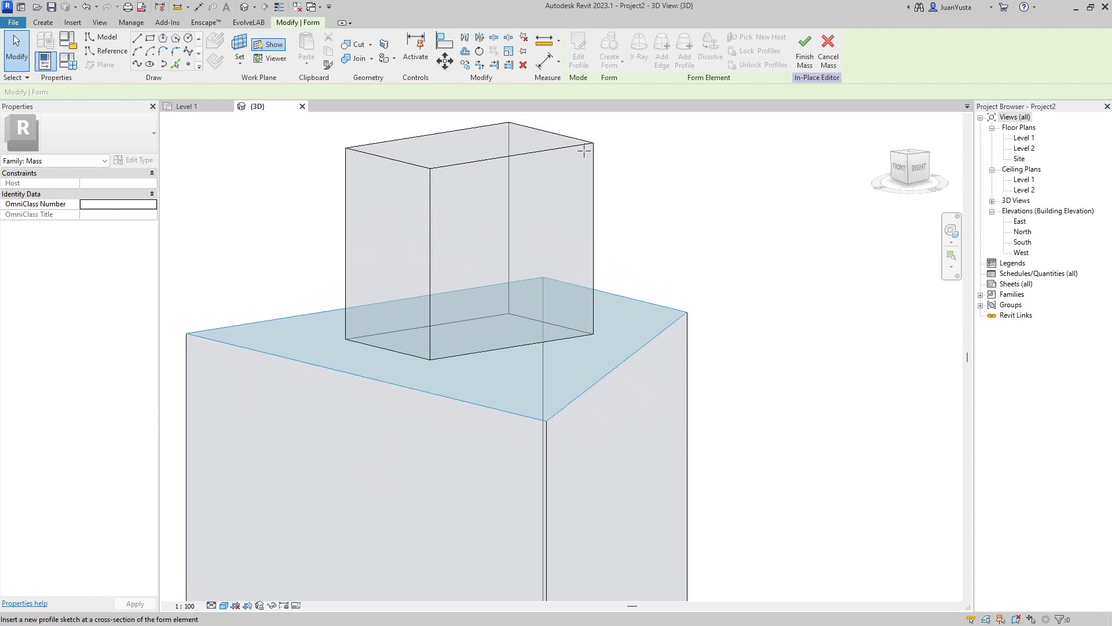
left_click(593, 221)
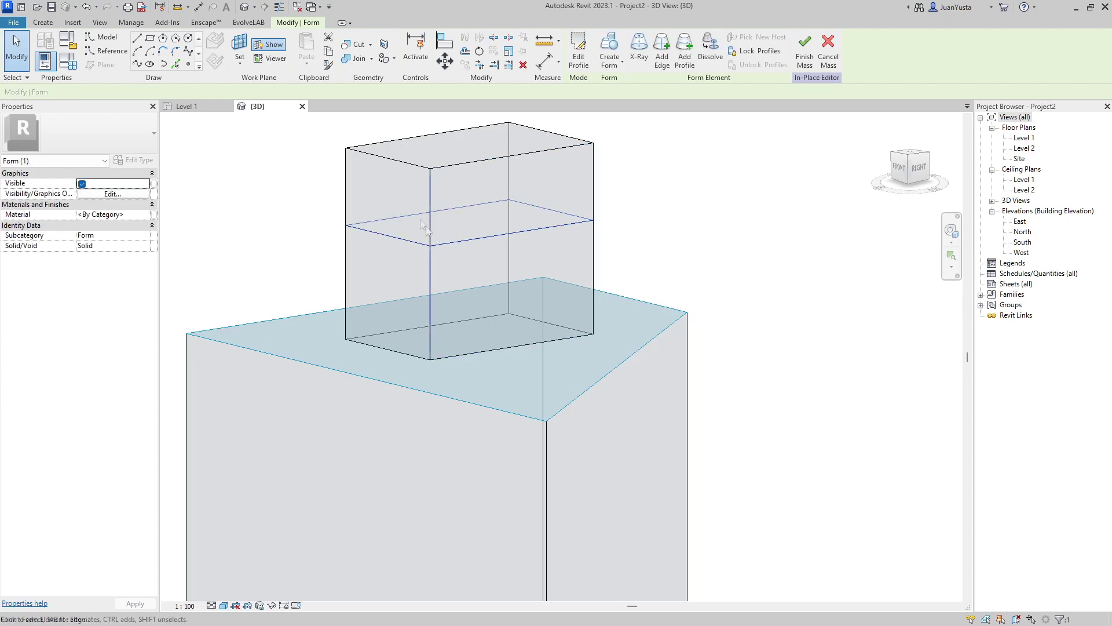
middle_click_drag(593, 221, 455, 256, "shift")
key("Escape")
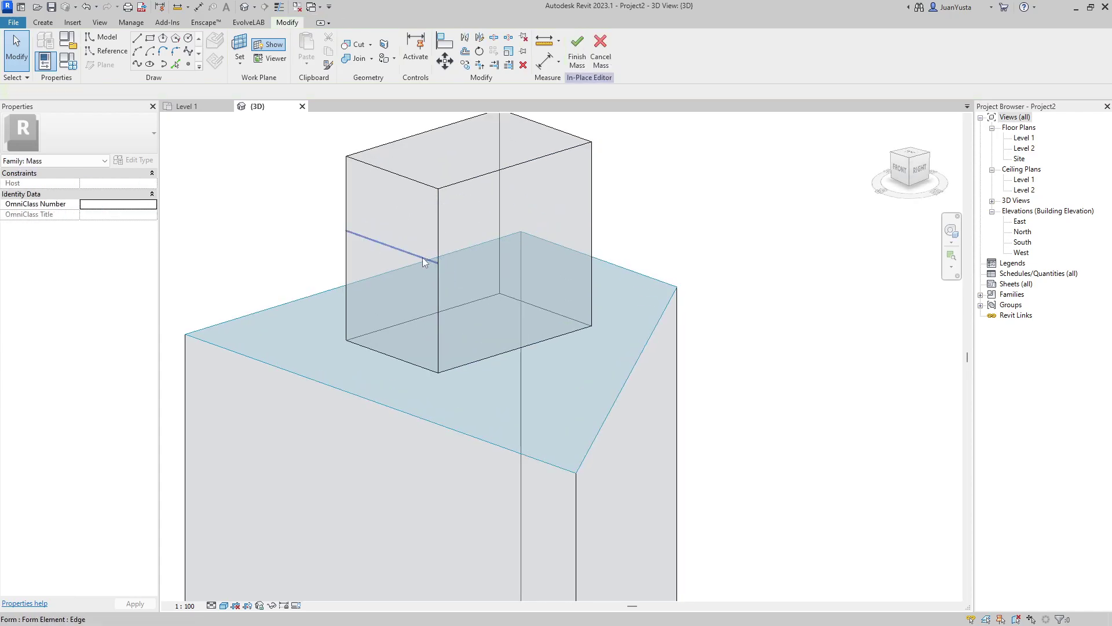
Edit the box's middle profile so one side becomes an outward-bulging arc.
left_click(422, 258)
mouse_move(435, 307)
middle_mouse_down("shift")
mouse_move(712, 300)
mouse_move(483, 332)
mouse_move(689, 241)
mouse_move(591, 281)
middle_mouse_up("shift")
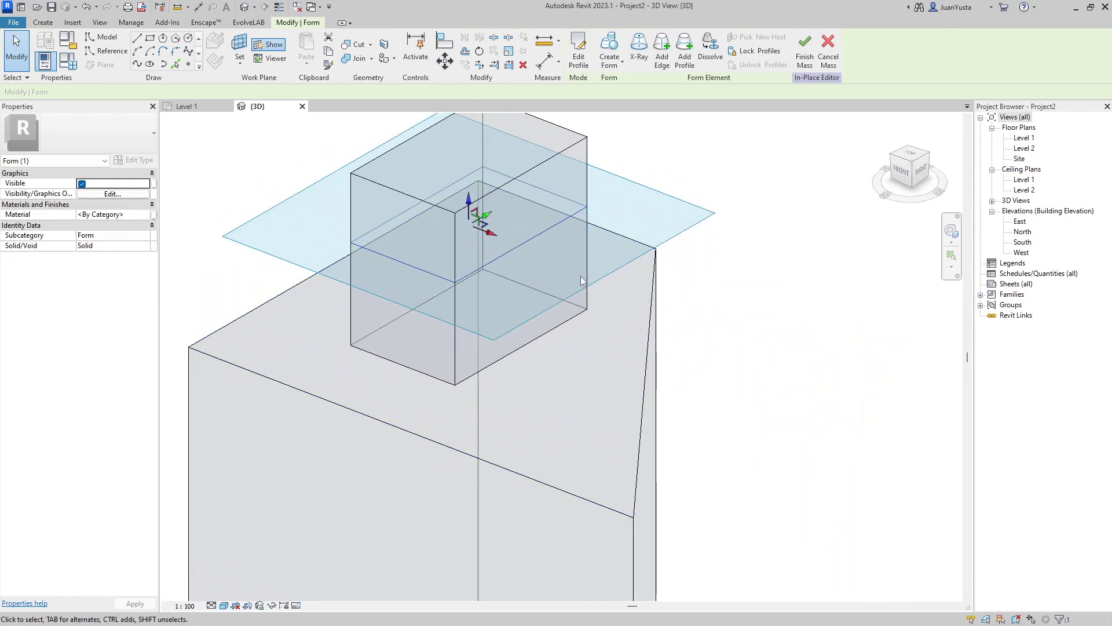
middle_click_drag(591, 282, 326, 242, "shift")
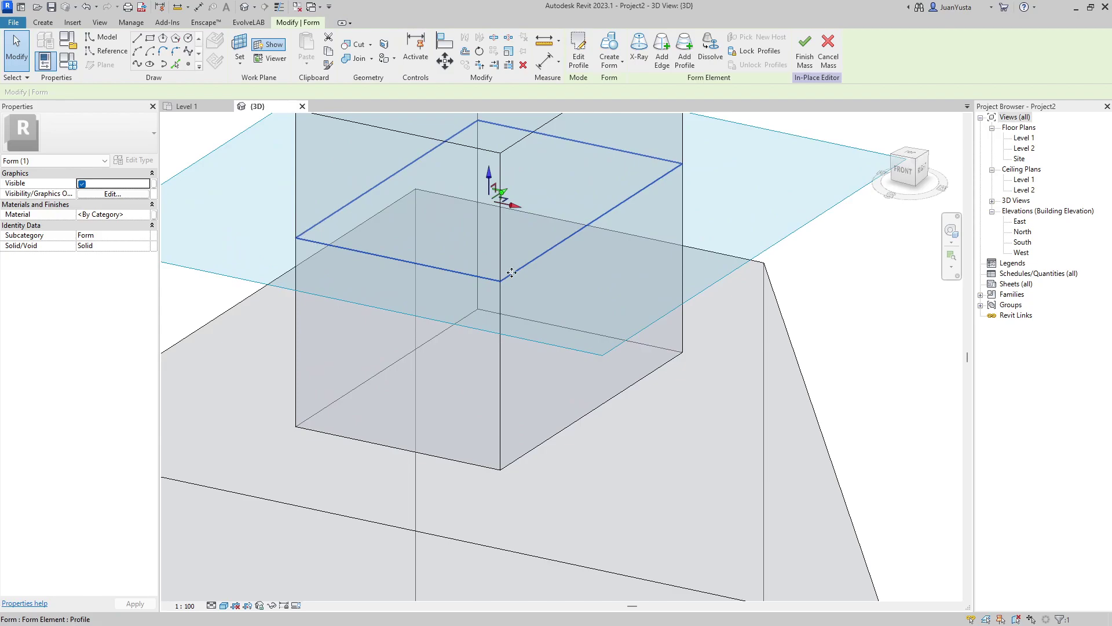
middle_click_drag(527, 221, 513, 259)
mouse_move(577, 136)
middle_mouse_down("shift")
mouse_move(553, 271)
mouse_move(640, 294)
mouse_move(653, 342)
mouse_move(735, 271)
middle_mouse_up("shift")
left_click(585, 271)
left_click(578, 61)
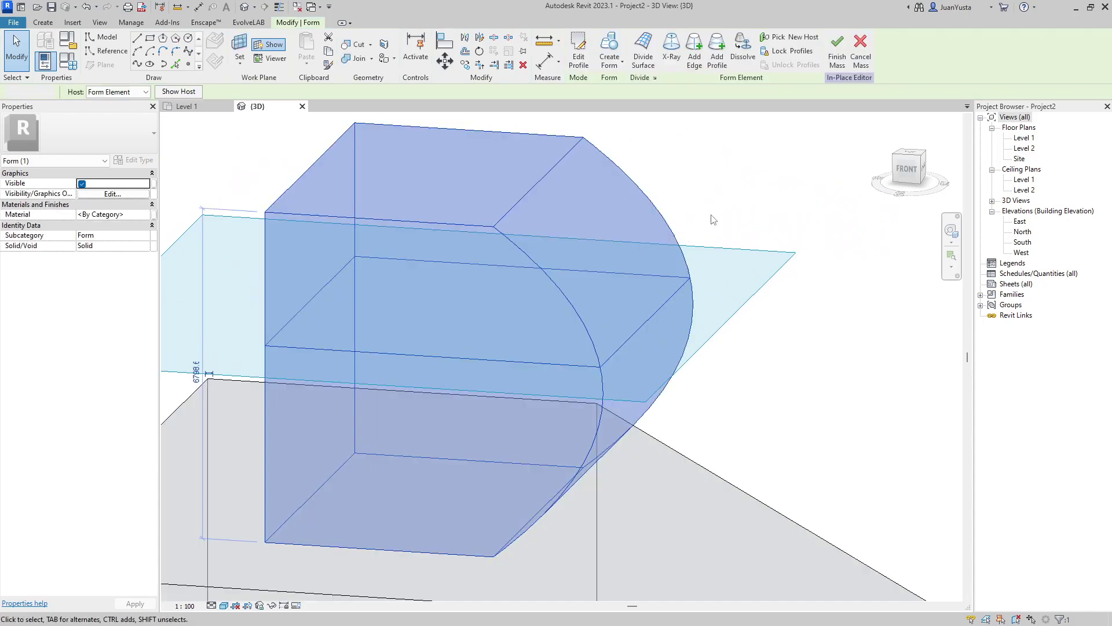
key("Escape")
Select the curved box's profile and orbit around it to check the result.
key("Tab")
key("Tab")
left_click(646, 320)
middle_click_drag(646, 320, 555, 325, "shift")
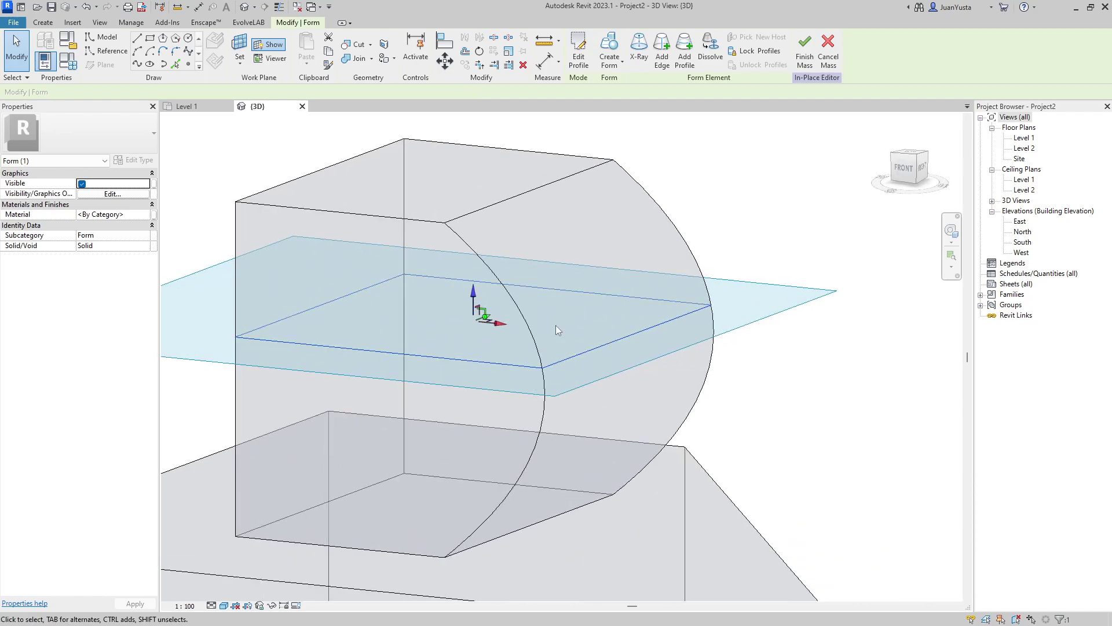
scroll(555, 325, "down", 3)
key("Escape")
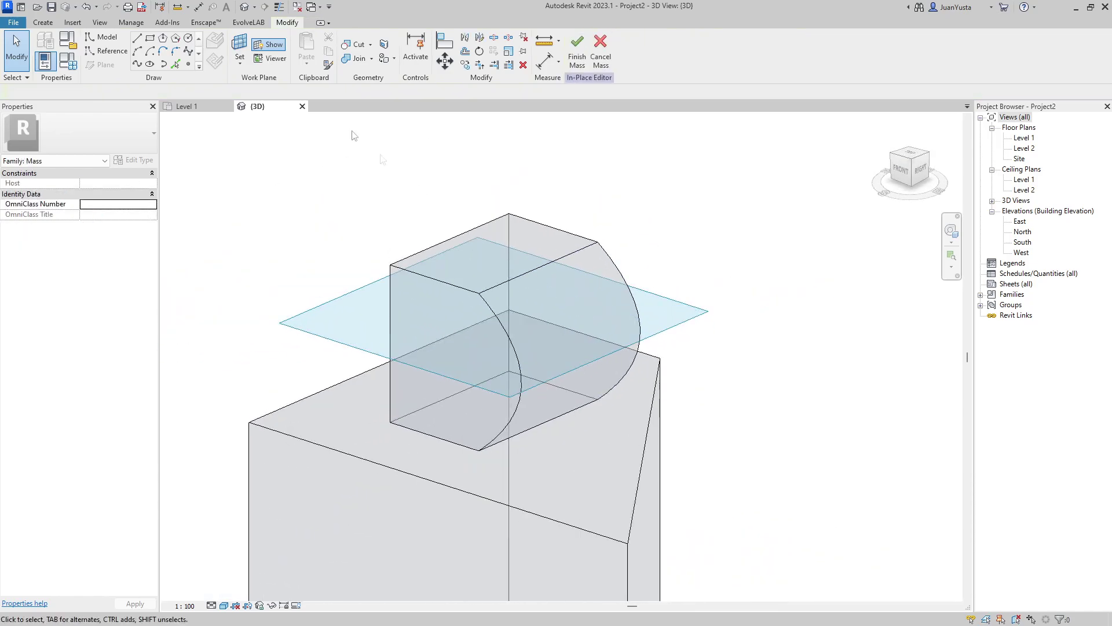
Hide the work plane display and select the tall prism form.
left_click(277, 50)
middle_click_drag(300, 398, 351, 236)
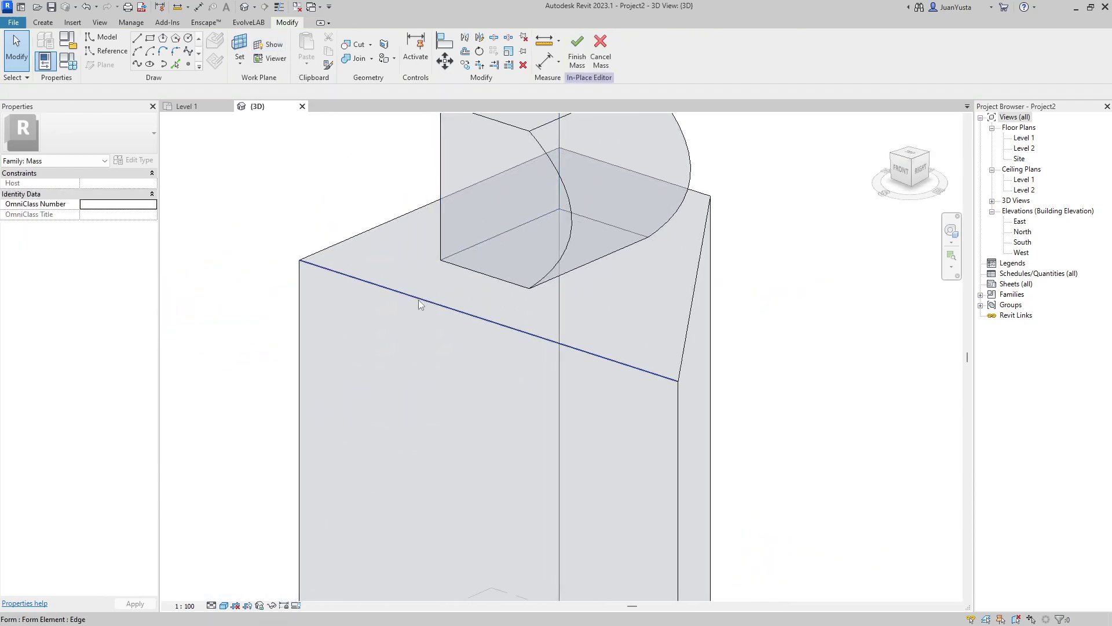
scroll(351, 236, "down", 5)
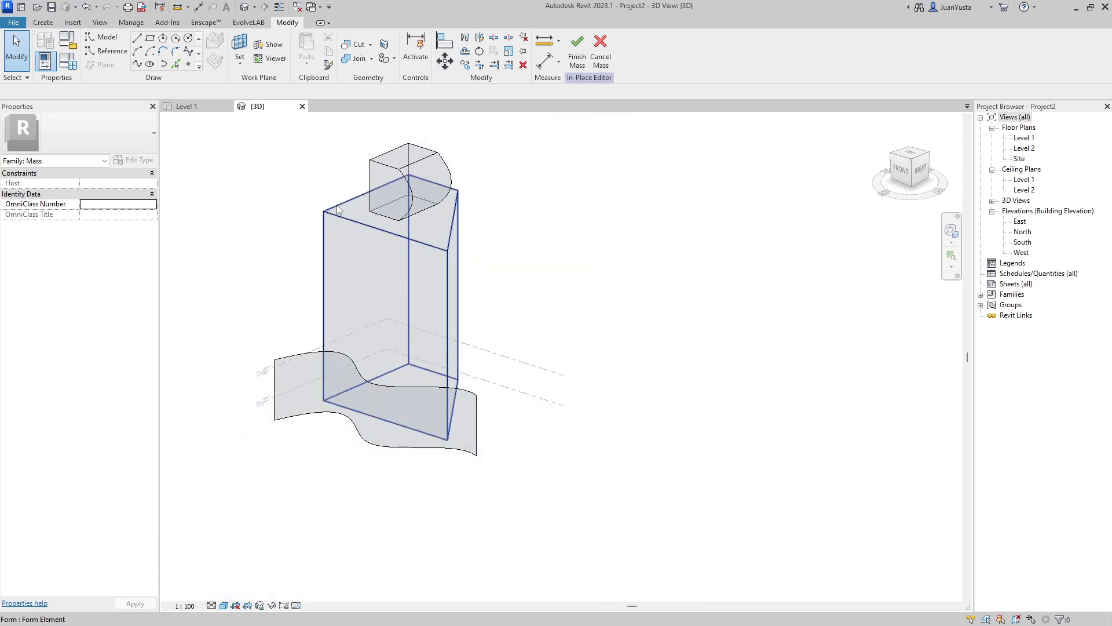
left_click(337, 210)
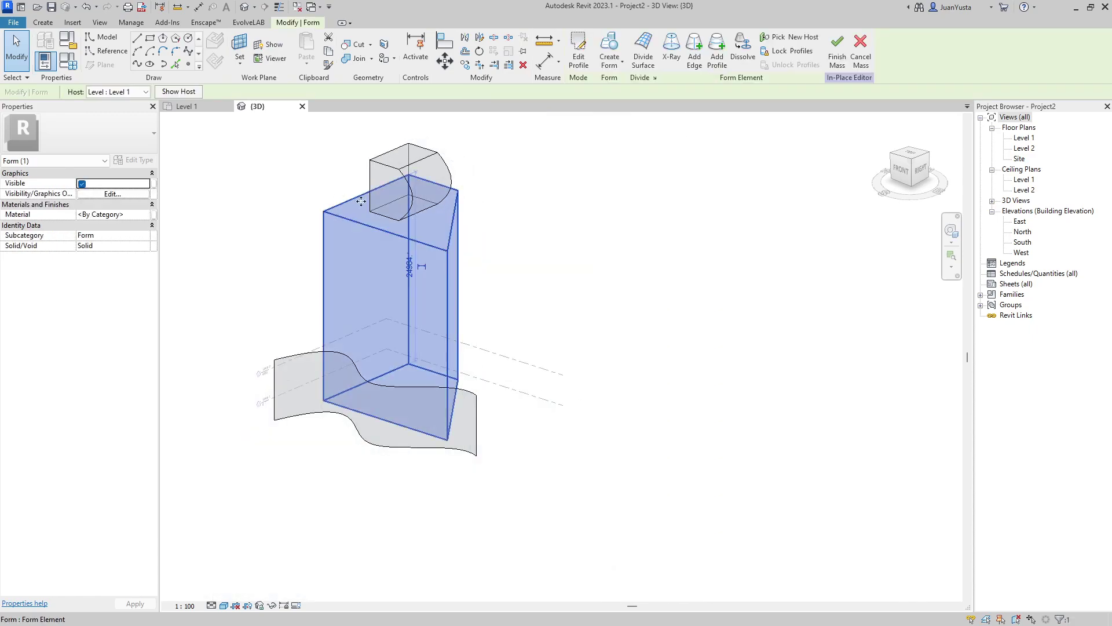
Add an edge down the prism's side and pick out its right side face.
left_click(695, 58)
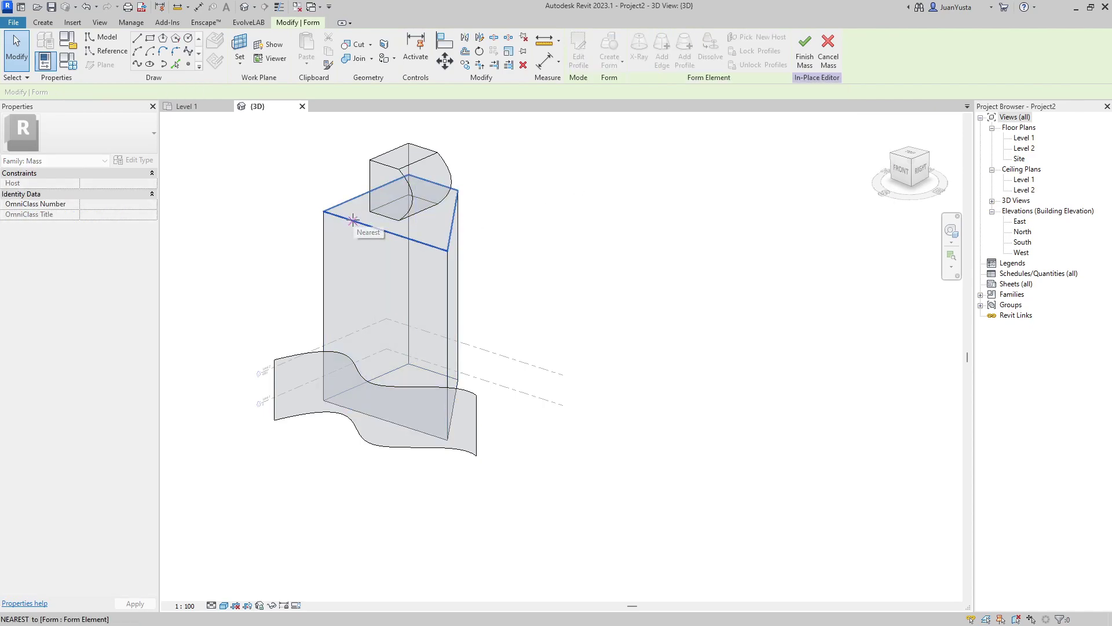
middle_click_drag(353, 221, 487, 396, "shift")
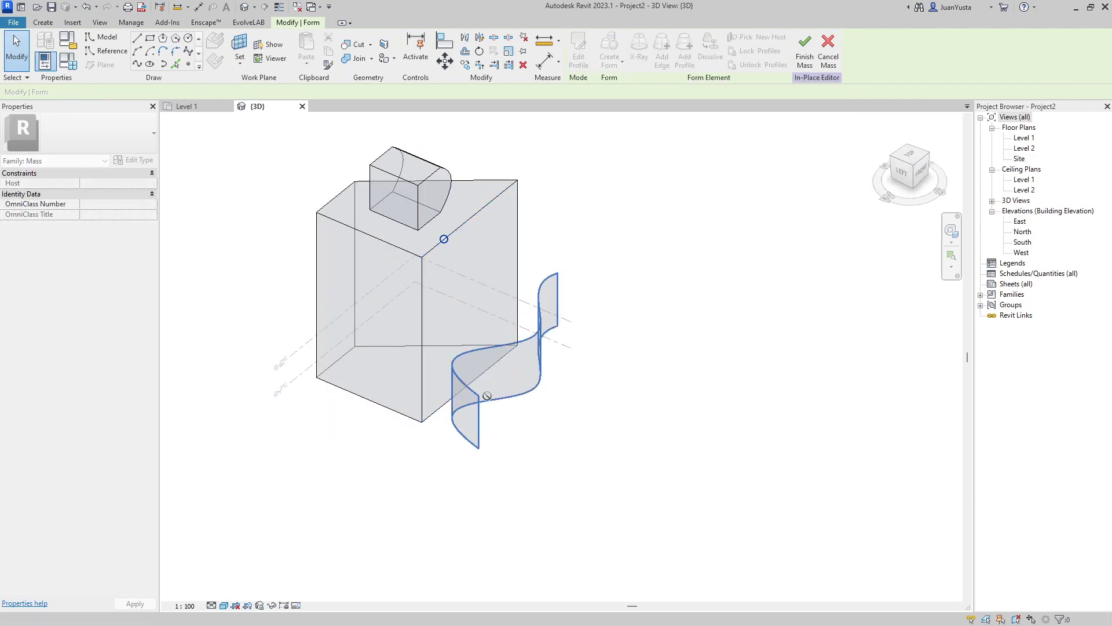
scroll(456, 398, "up", 3)
scroll(427, 411, "down", 3)
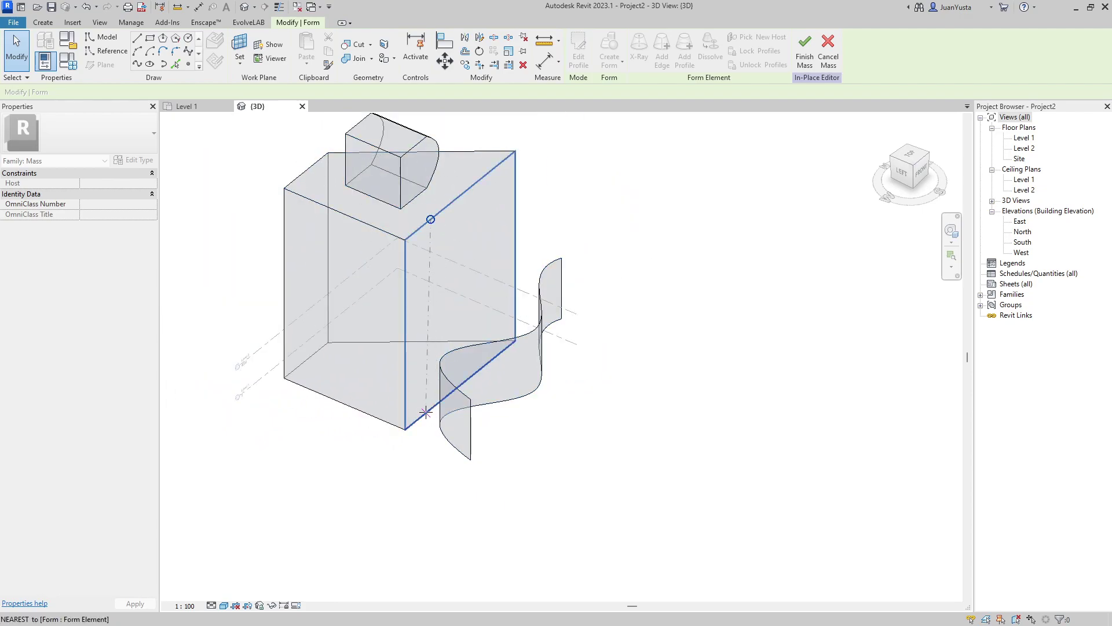
mouse_move(431, 322)
middle_mouse_down("shift")
mouse_move(457, 304)
mouse_move(402, 270)
middle_mouse_up("shift")
key("Escape")
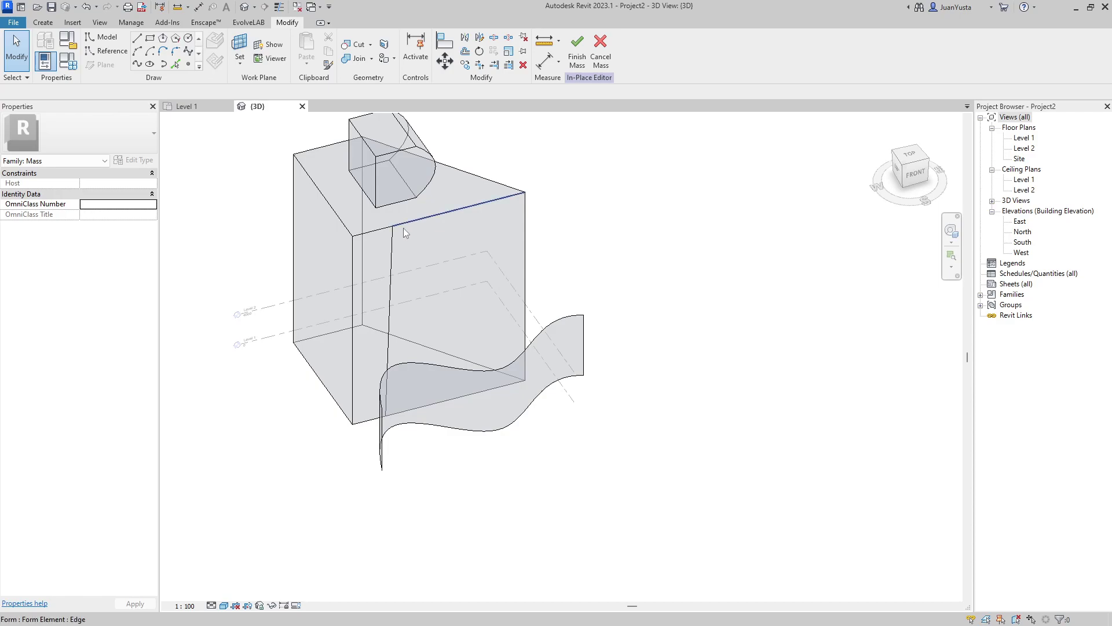
key("Tab")
left_click(404, 227)
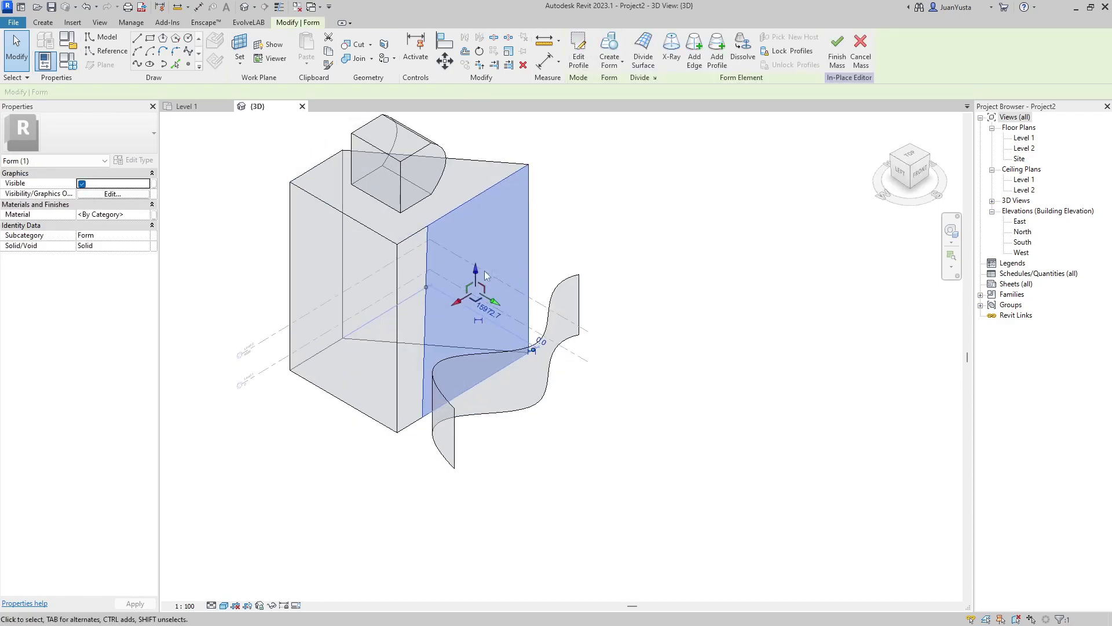
Select the whole form and draw a diagonal edge across its side face.
scroll(408, 221, "up", 3)
mouse_move(408, 222)
middle_mouse_down("shift")
mouse_move(405, 245)
mouse_move(486, 225)
mouse_move(412, 224)
middle_mouse_up("shift")
key("Escape")
key("Tab")
key("Tab")
key("Tab")
left_click(415, 225)
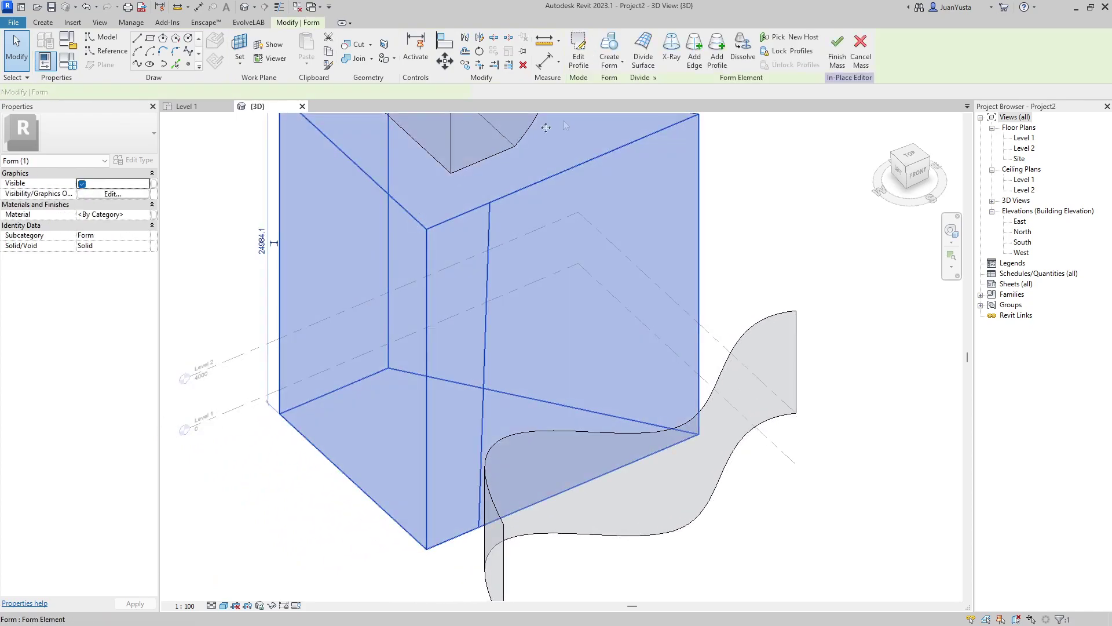
left_click(695, 62)
middle_click_drag(440, 261, 371, 249, "shift")
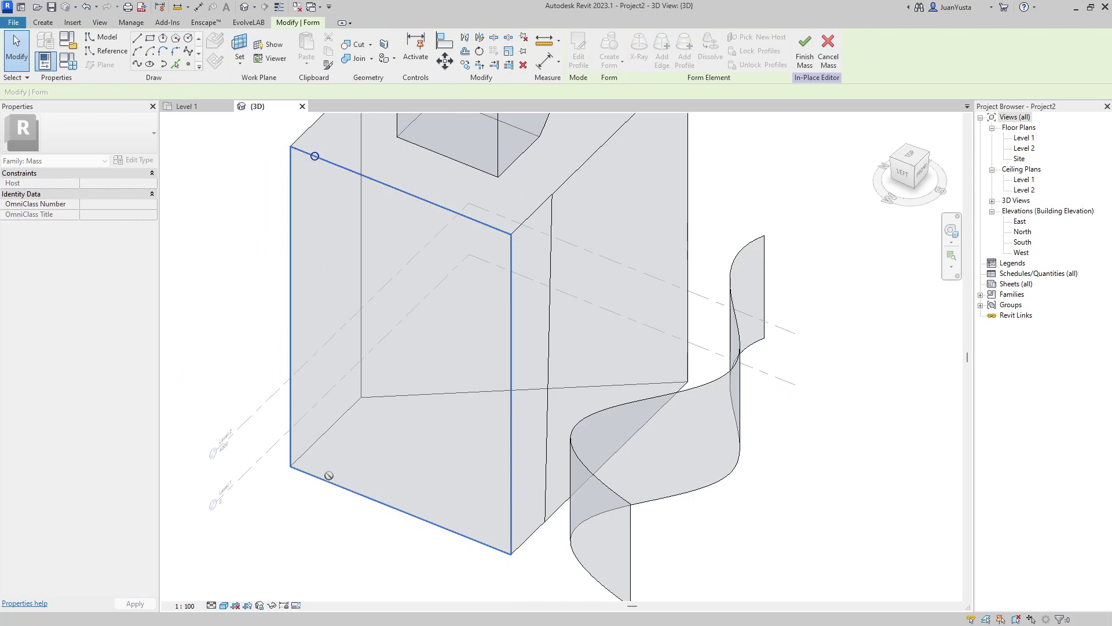
left_click(441, 525)
key("Escape")
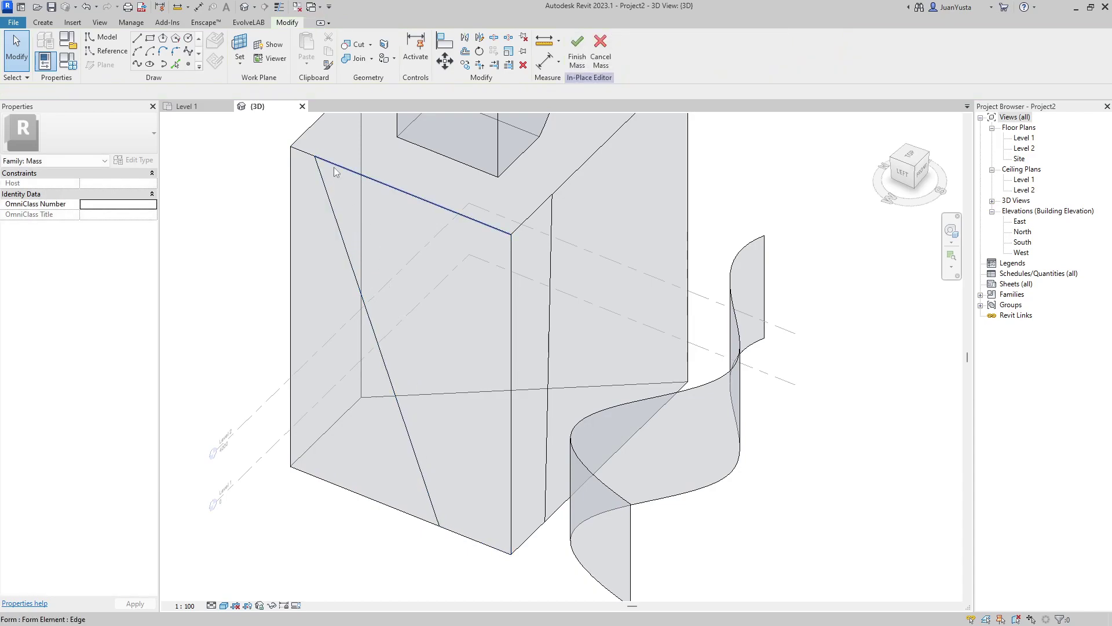
Extrude the wedge-shaped face beside the new edge outward 9000 as a solid.
key("Tab")
left_click(333, 167)
scroll(349, 242, "down", 3)
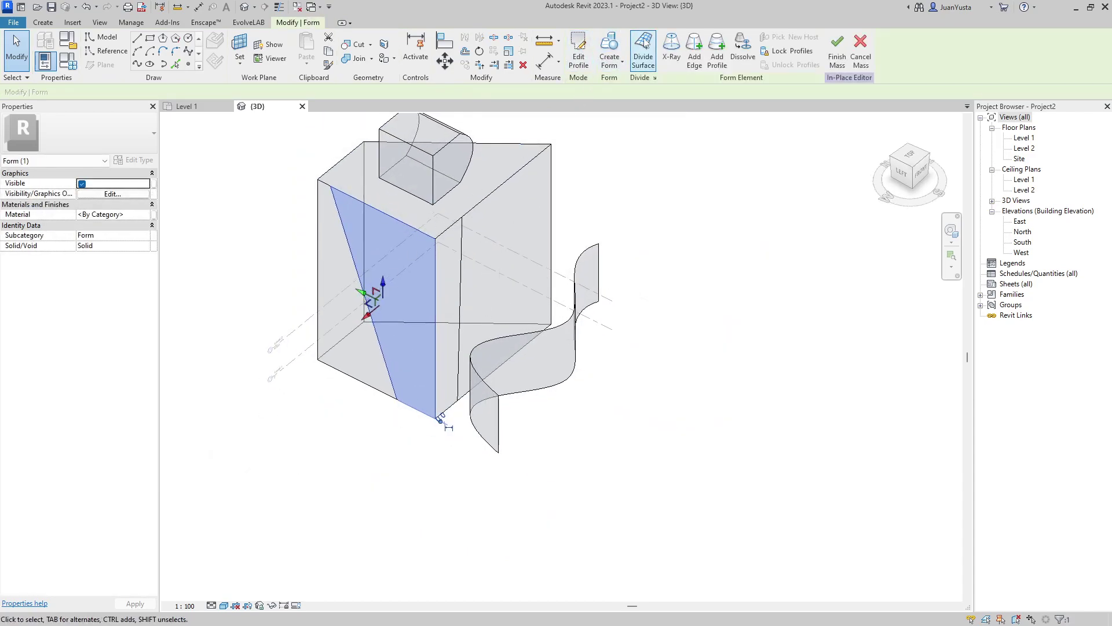
left_click(609, 45)
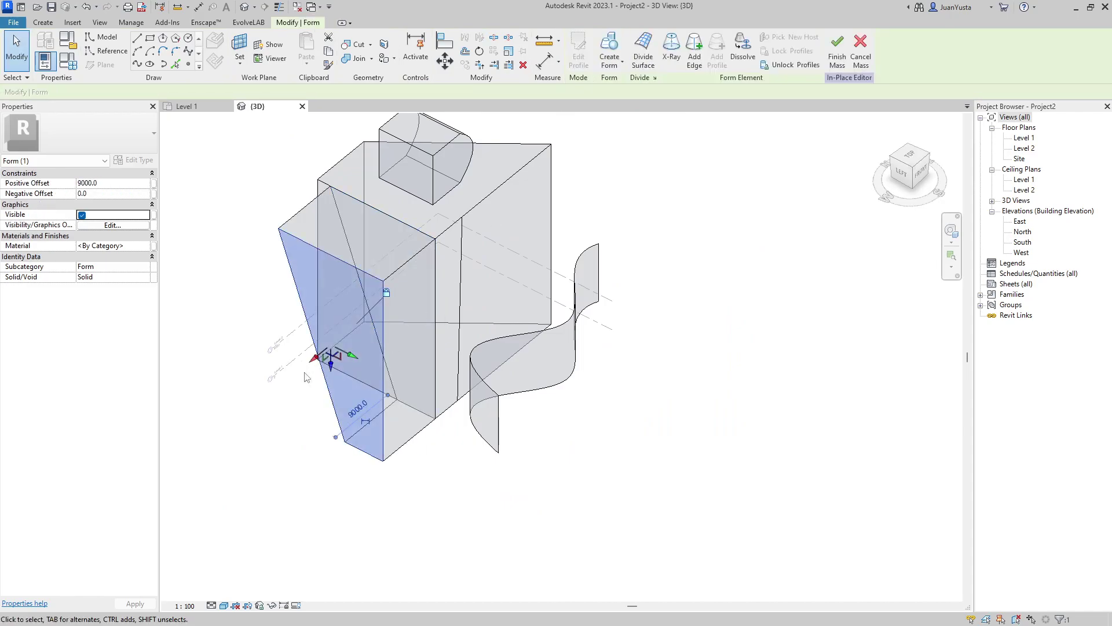
left_click(323, 478)
middle_click_drag(323, 478, 417, 446, "shift")
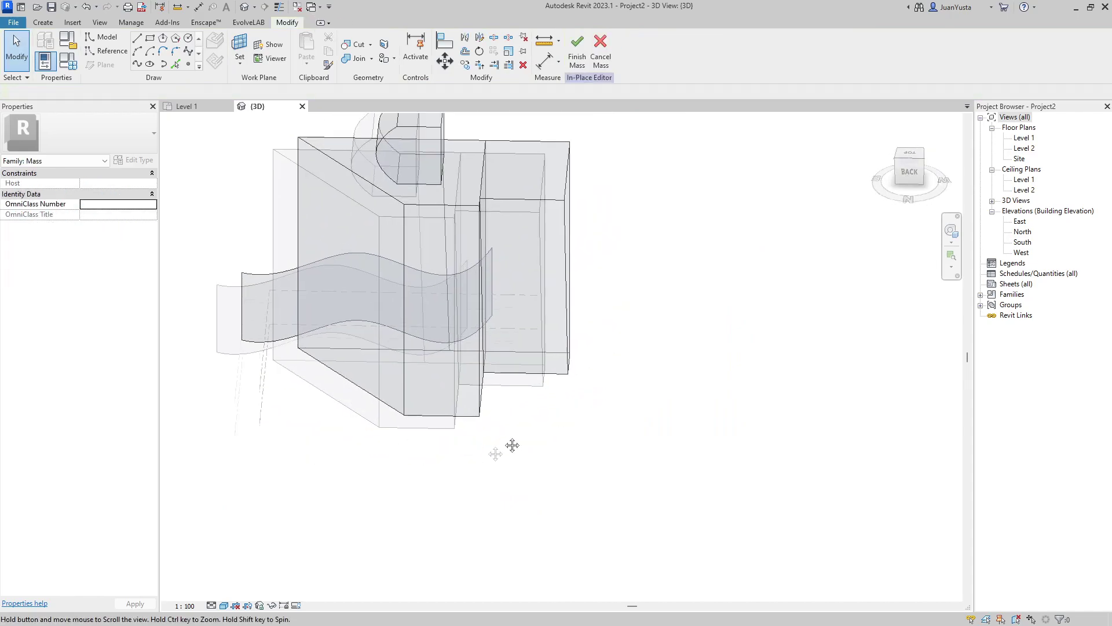
Window-select the wedged solid, top box and wavy surface, and delete them all.
scroll(405, 298, "up", 5)
scroll(405, 298, "down", 5)
mouse_move(406, 297)
middle_mouse_down("shift")
mouse_move(430, 354)
mouse_move(534, 326)
middle_mouse_up("shift")
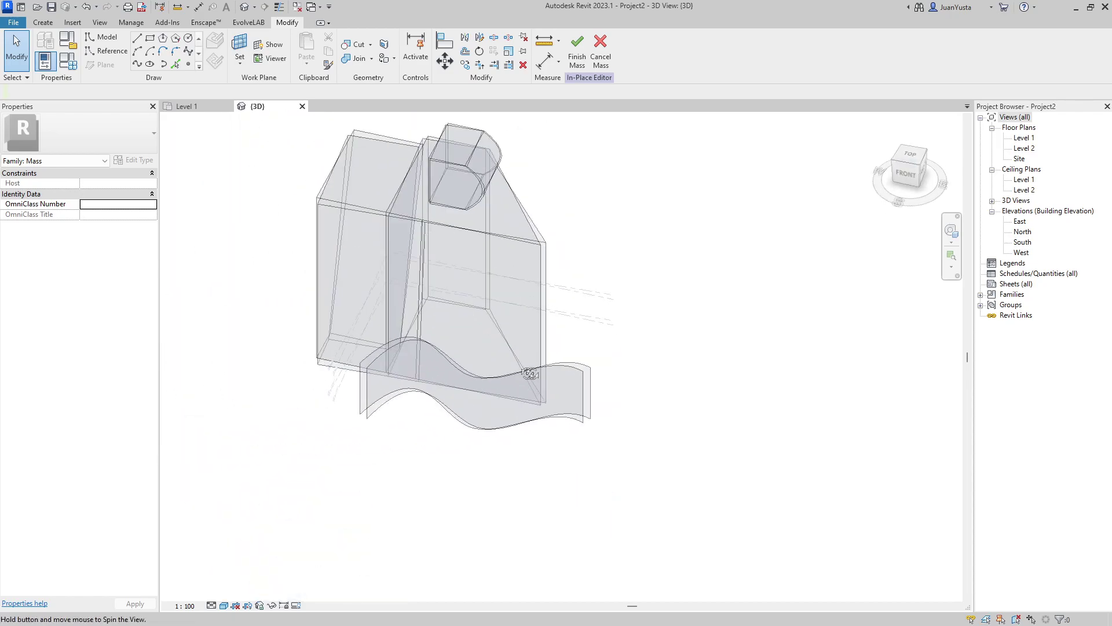
scroll(533, 326, "down", 3)
middle_click_drag(534, 326, 292, 242, "shift")
left_click_drag(292, 242, 591, 464)
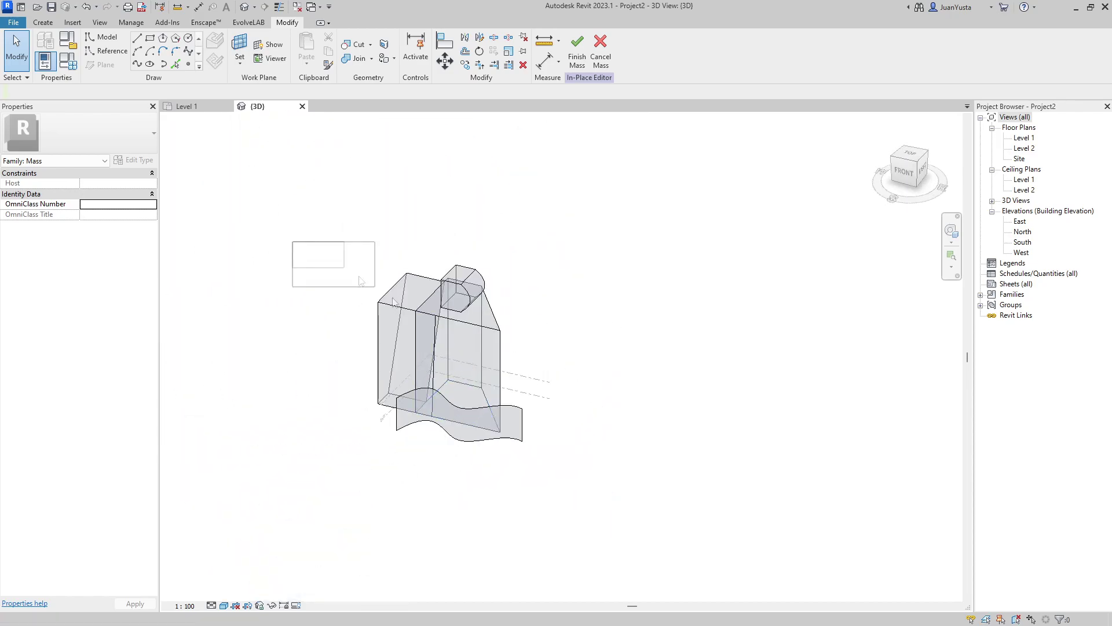
key("Delete")
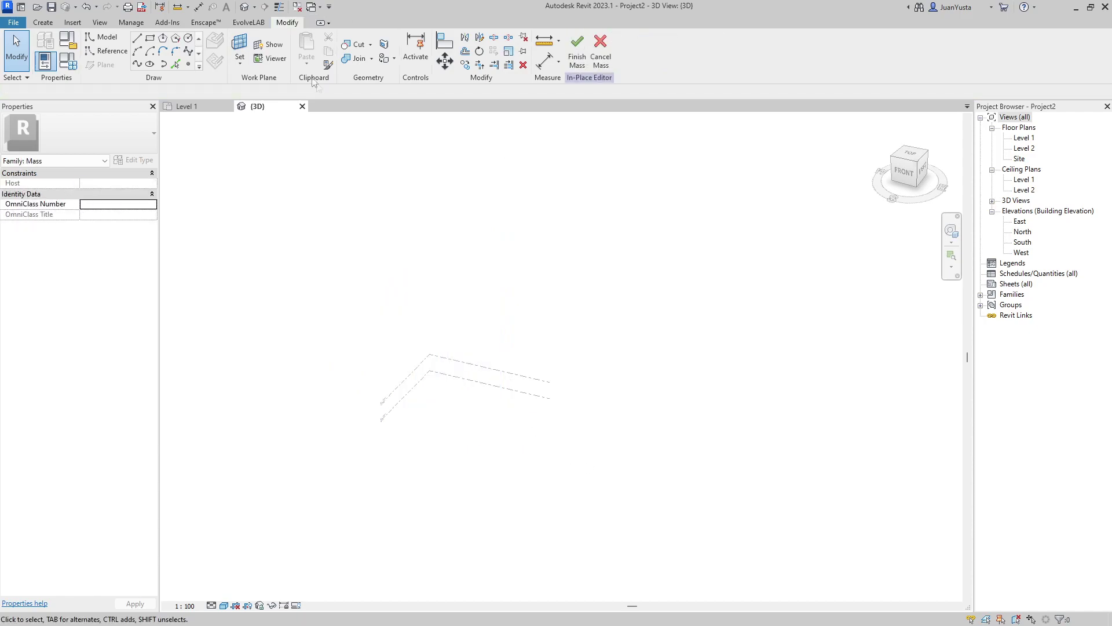
On the Level 1 plan, draw model lines for the outline's left side and bottom edge.
left_click(150, 38)
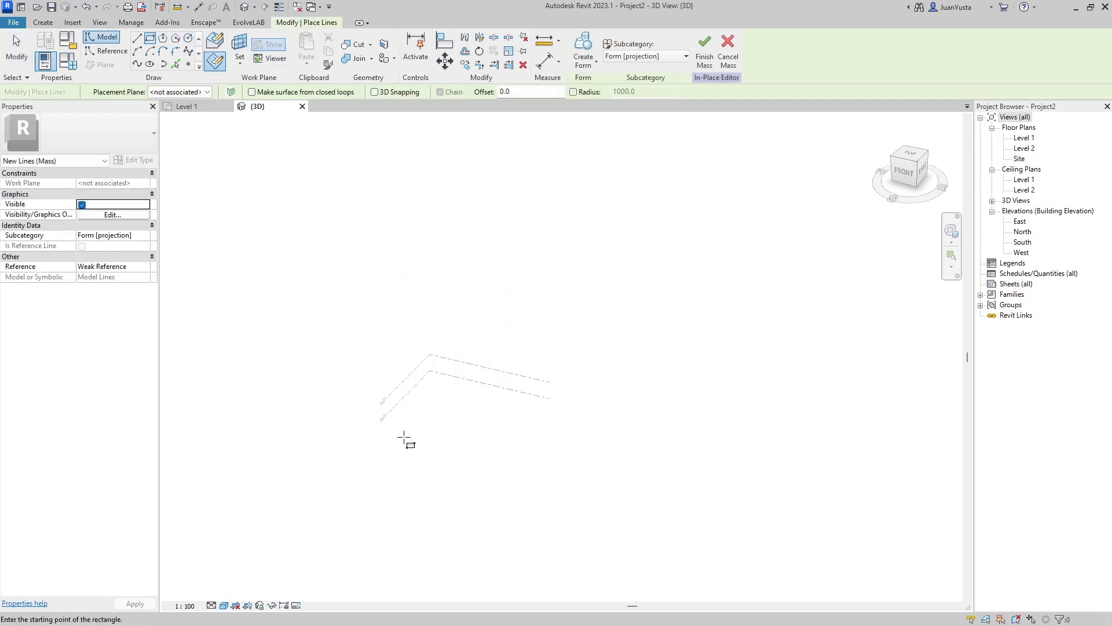
left_click(183, 106)
left_click(137, 38)
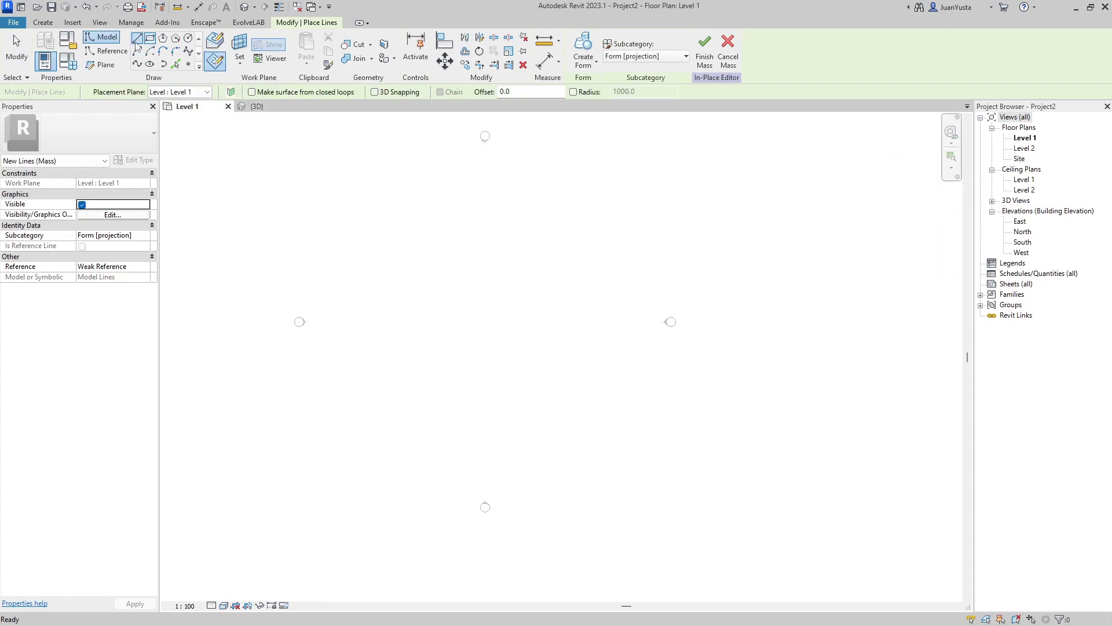
left_click(395, 243)
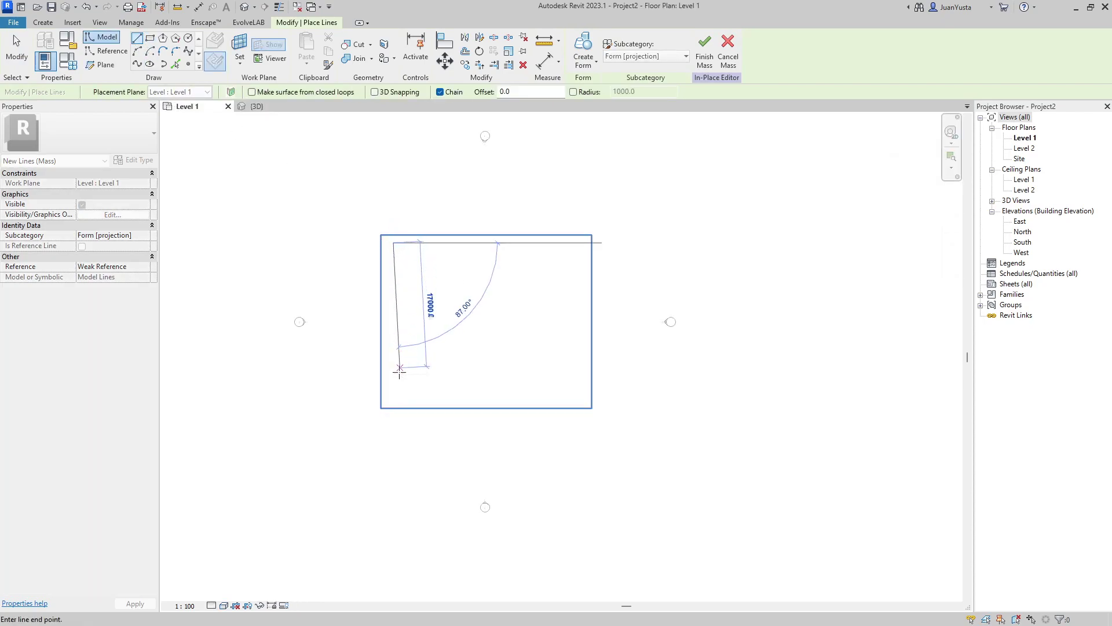
left_click(394, 389)
left_click(443, 389)
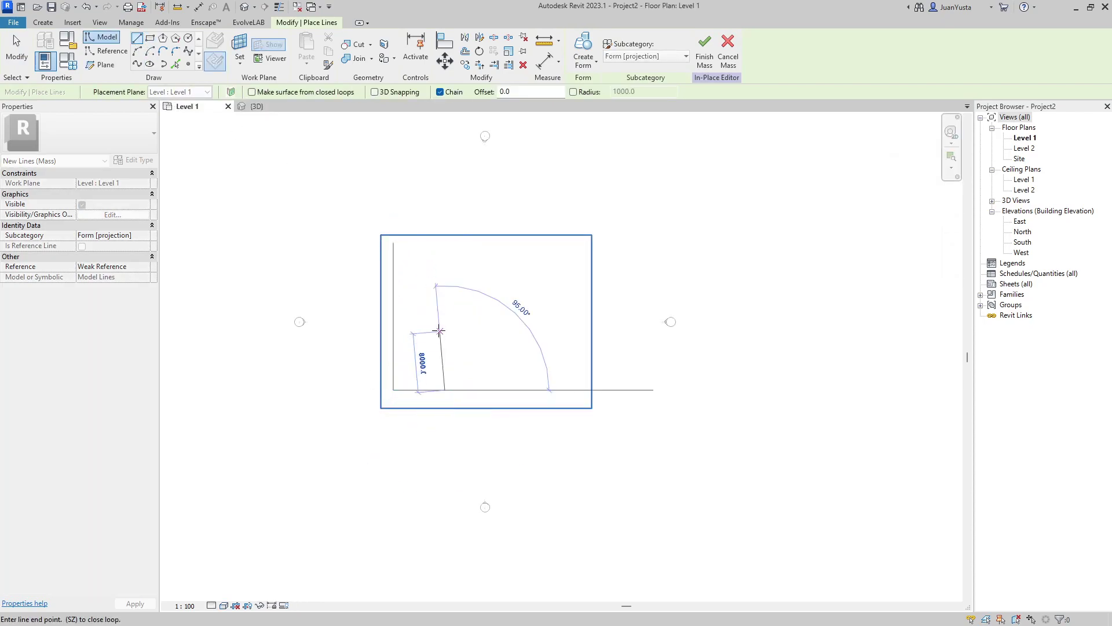
Add the short vertical, diagonal, top and right segments to close the L-shaped loop.
left_click(445, 330)
left_click(518, 269)
left_click(561, 270)
left_click(562, 243)
left_click(394, 243)
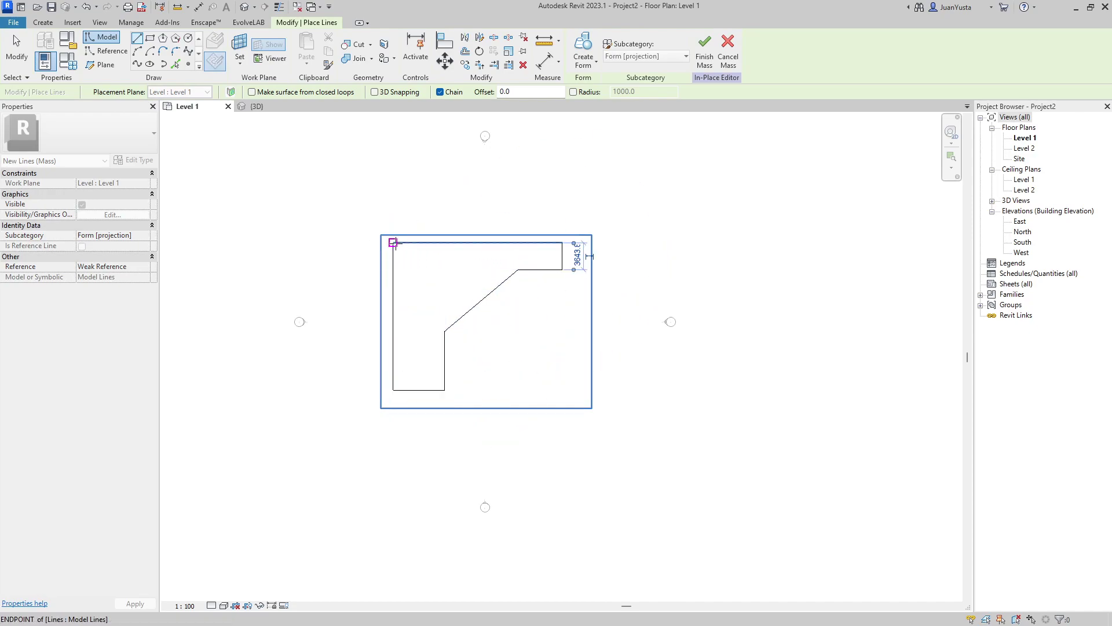
key("Escape")
key("Escape")
key("ctrl+Tab")
key("Tab")
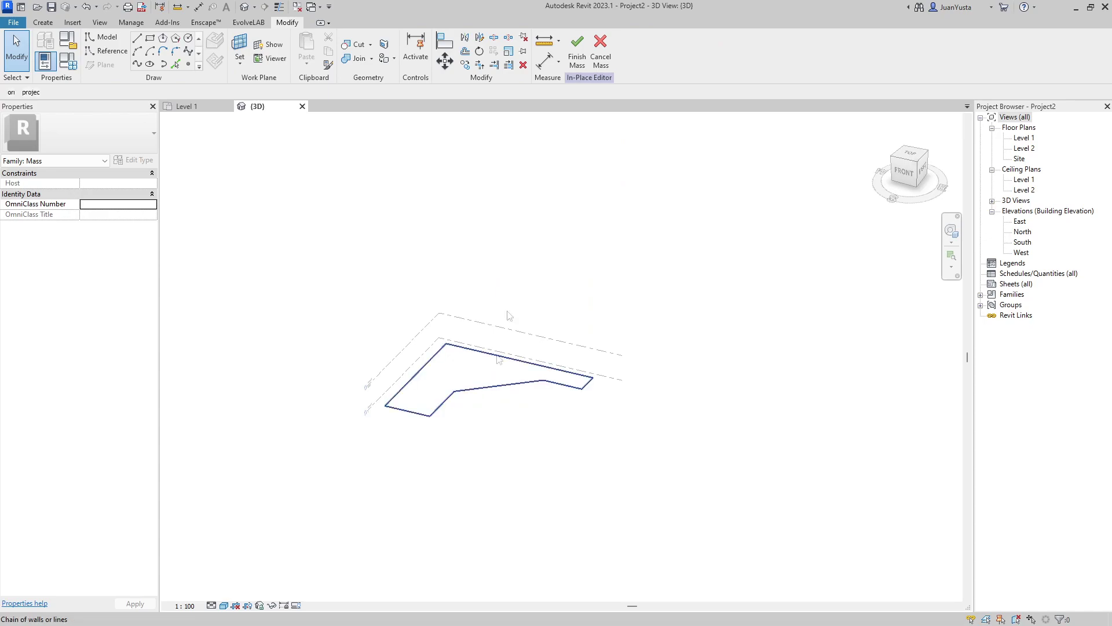
Extrude the closed outline into a solid form and pull its top face up higher.
left_click(486, 383)
left_click(579, 49)
left_click_drag(482, 366, 462, 177)
left_click(700, 359)
mouse_move(700, 359)
middle_mouse_down("shift")
mouse_move(566, 358)
mouse_move(641, 322)
mouse_move(568, 353)
middle_mouse_up("shift")
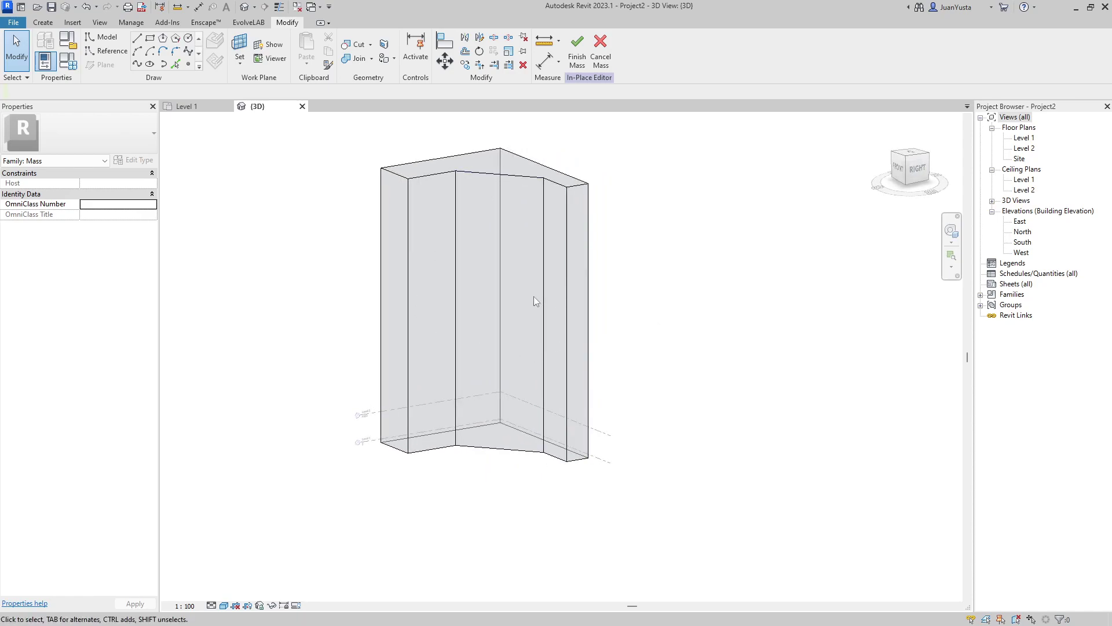
Orbit around the tall prism to inspect it, ending at the inner wall corner.
mouse_move(502, 349)
middle_mouse_down("shift")
mouse_move(538, 367)
mouse_move(551, 355)
mouse_move(479, 268)
middle_mouse_up("shift")
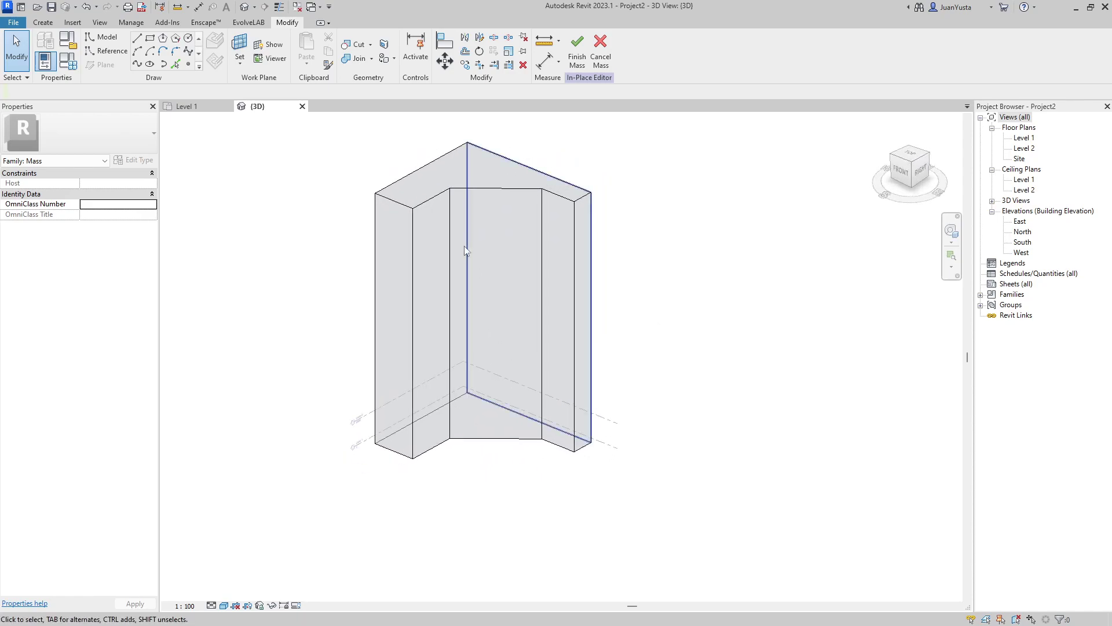
scroll(479, 269, "up", 2)
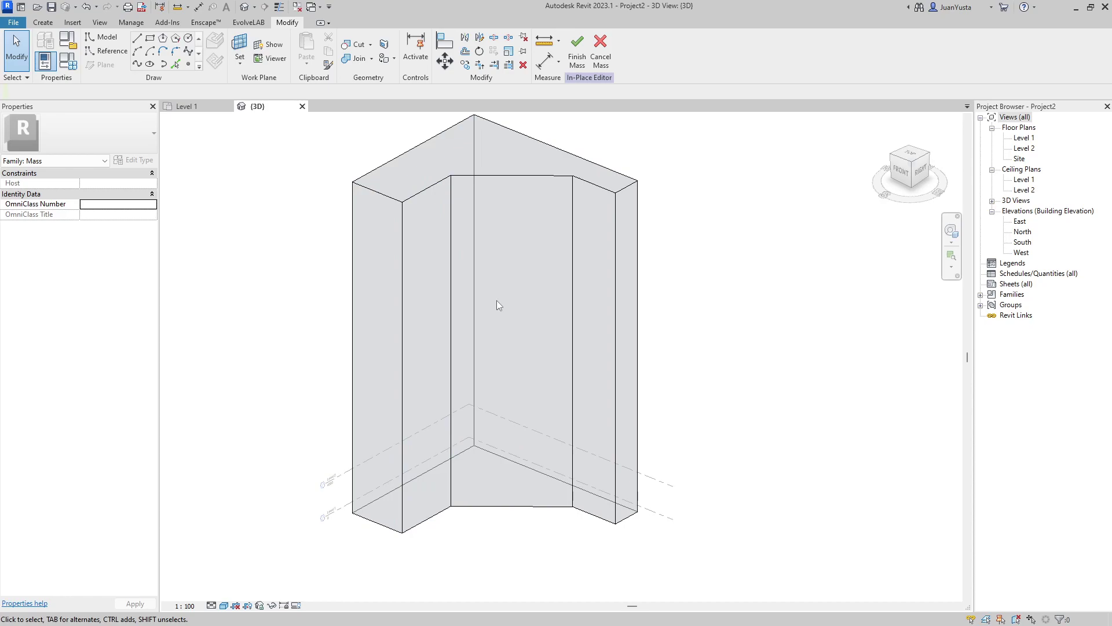
mouse_move(495, 300)
middle_mouse_down()
mouse_move(464, 330)
mouse_move(436, 316)
mouse_move(404, 335)
mouse_move(382, 253)
mouse_move(449, 246)
mouse_move(406, 364)
middle_mouse_up()
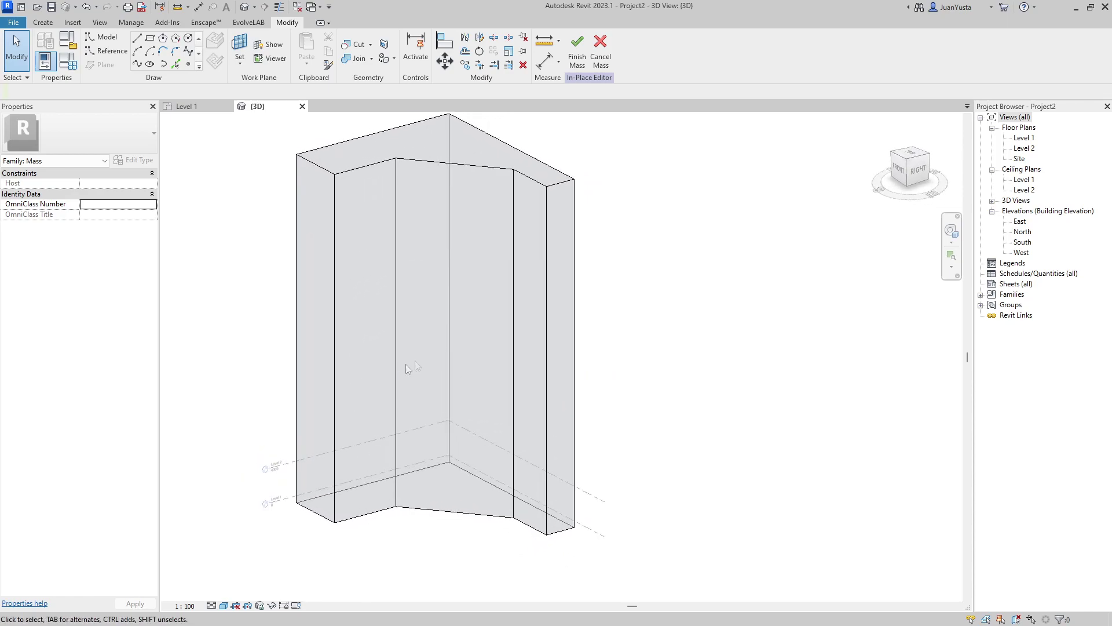
mouse_move(385, 298)
middle_mouse_down("shift")
mouse_move(464, 335)
mouse_move(355, 276)
middle_mouse_up("shift")
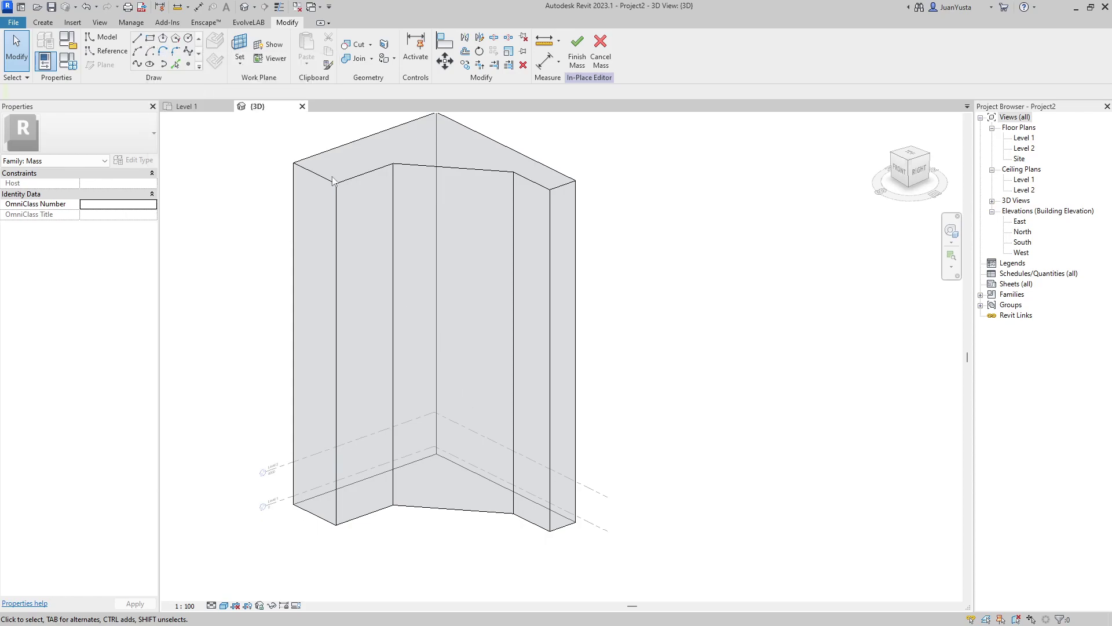
middle_click_drag(426, 189, 451, 472, "shift")
scroll(372, 373, "up", 3)
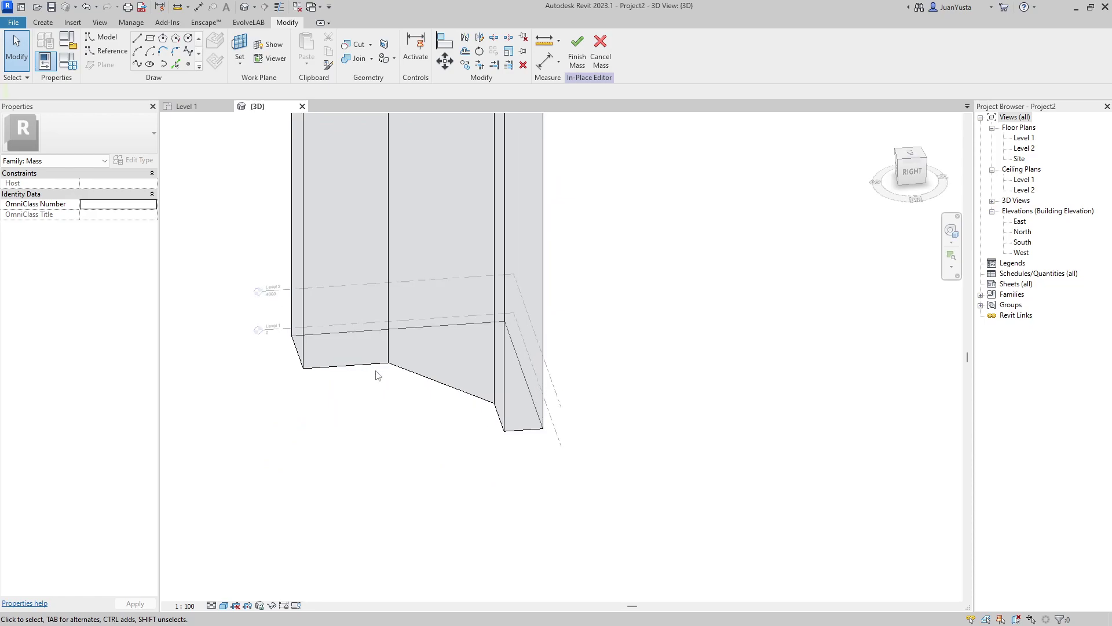
scroll(296, 362, "up", 2)
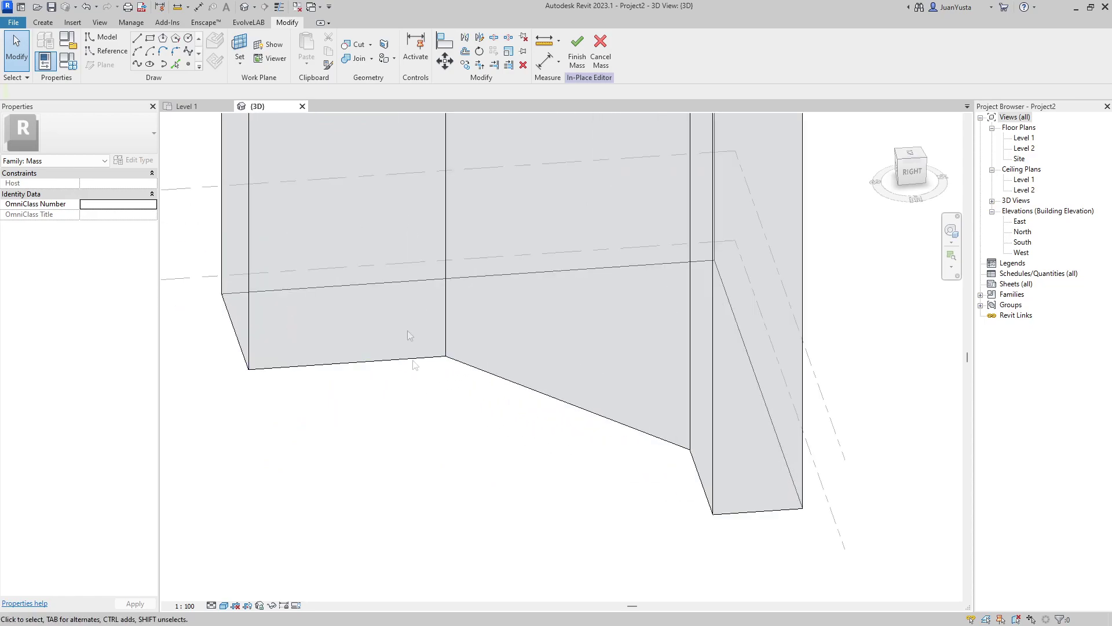
scroll(315, 236, "down", 3)
middle_click_drag(330, 281, 328, 255, "shift")
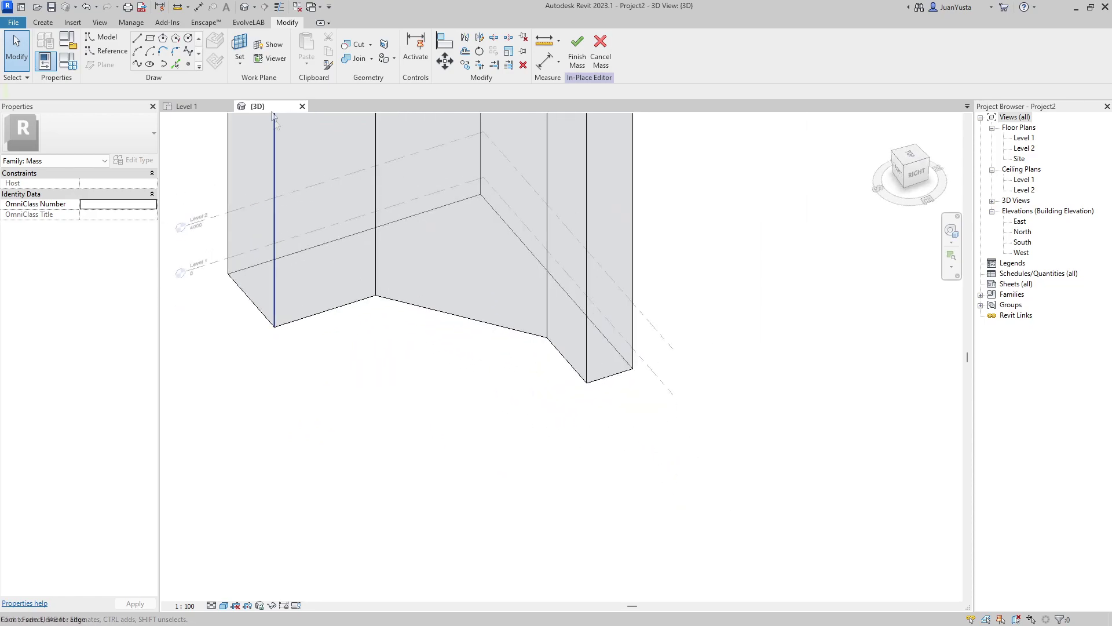
Make the inner wall face the work plane and sketch a rectangle on it.
left_click(240, 42)
left_click(329, 307)
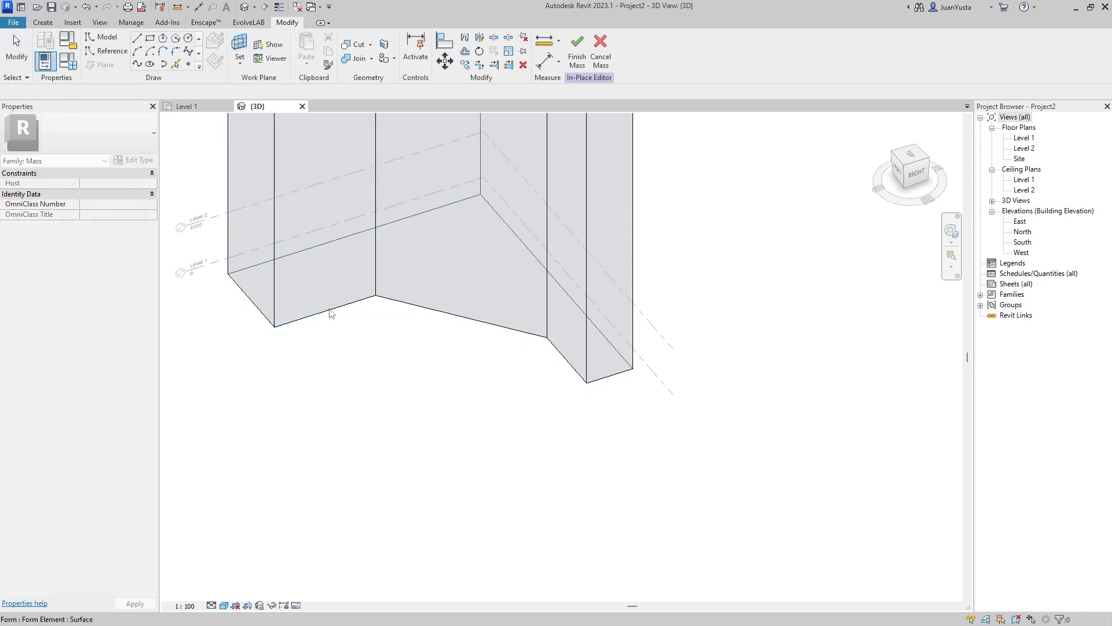
left_click(150, 39)
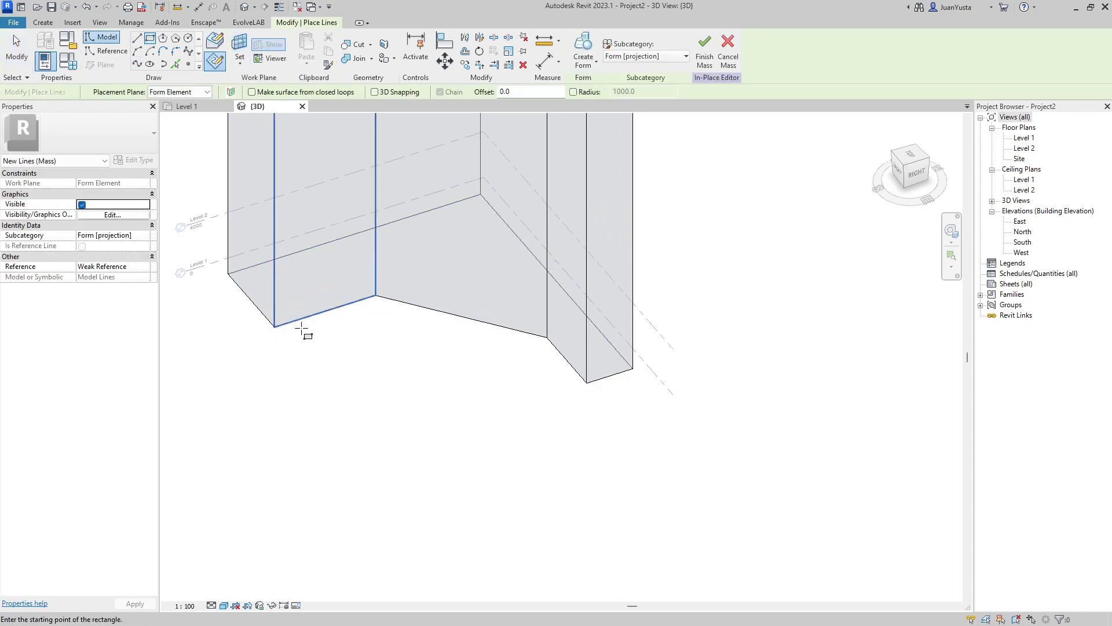
left_click(303, 318)
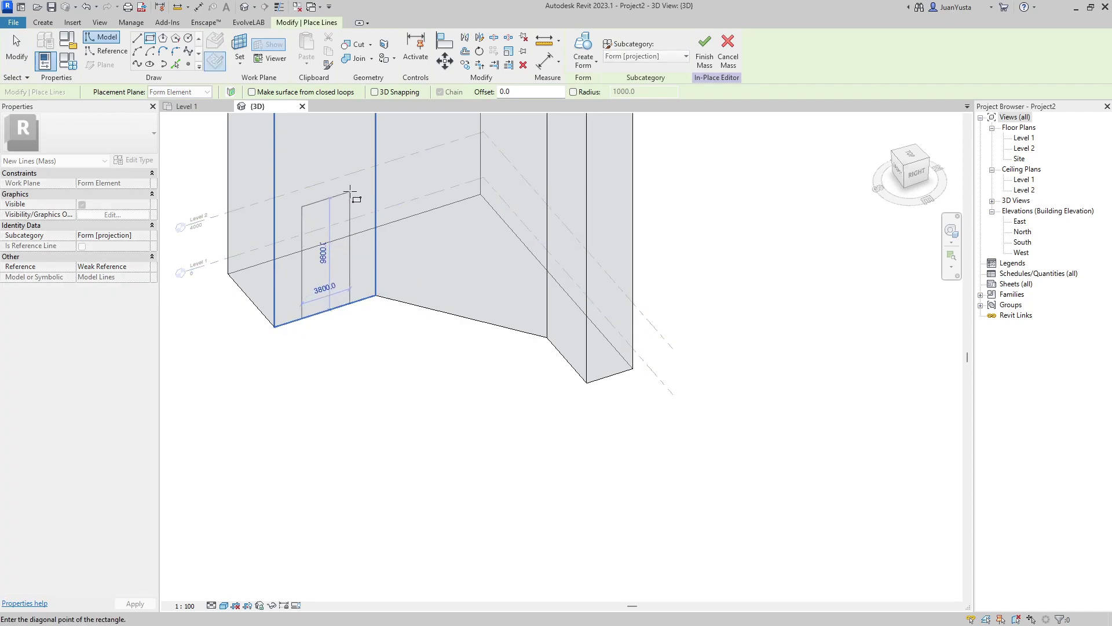
middle_click_drag(350, 190, 358, 260)
left_click(360, 210)
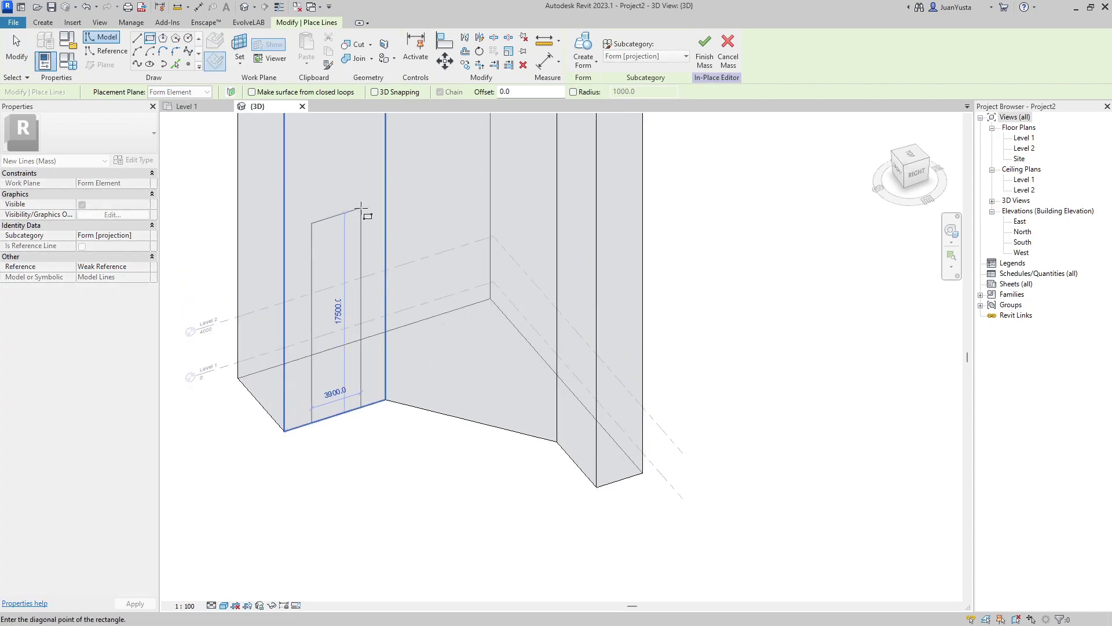
key("Escape")
key("Escape")
Turn the rectangle outline into a void form cutting into the mass.
key("Tab")
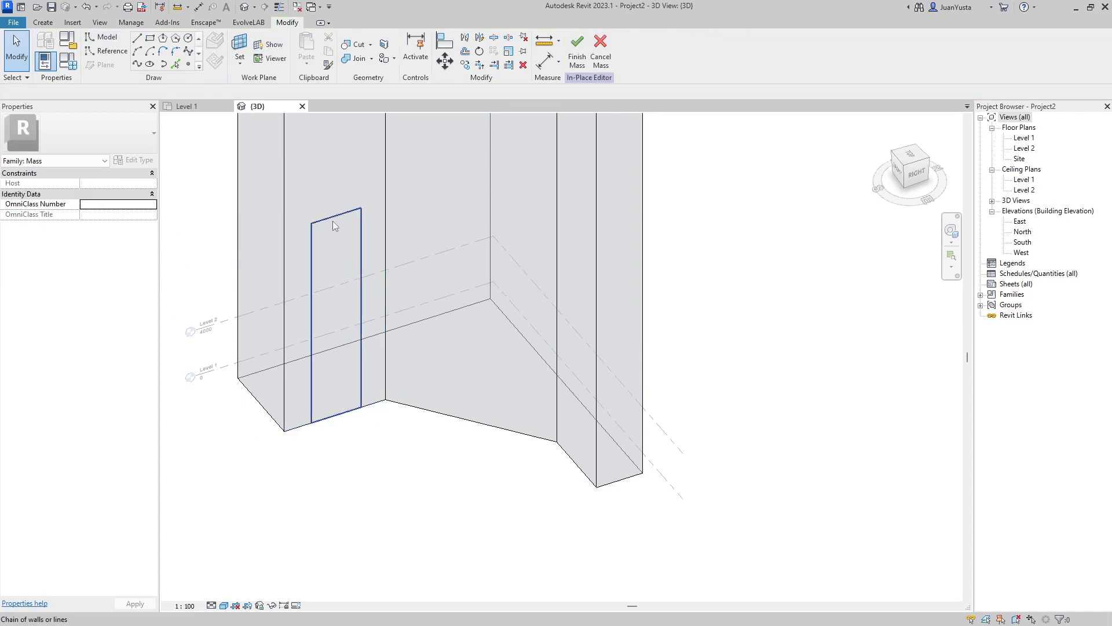
left_click(333, 220)
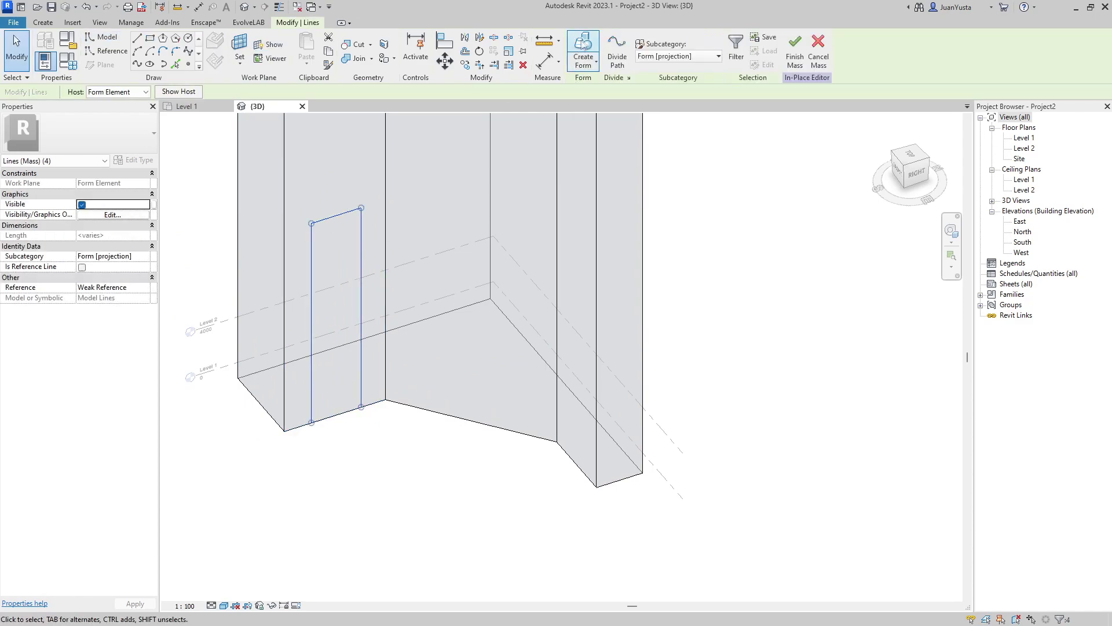
left_click(583, 68)
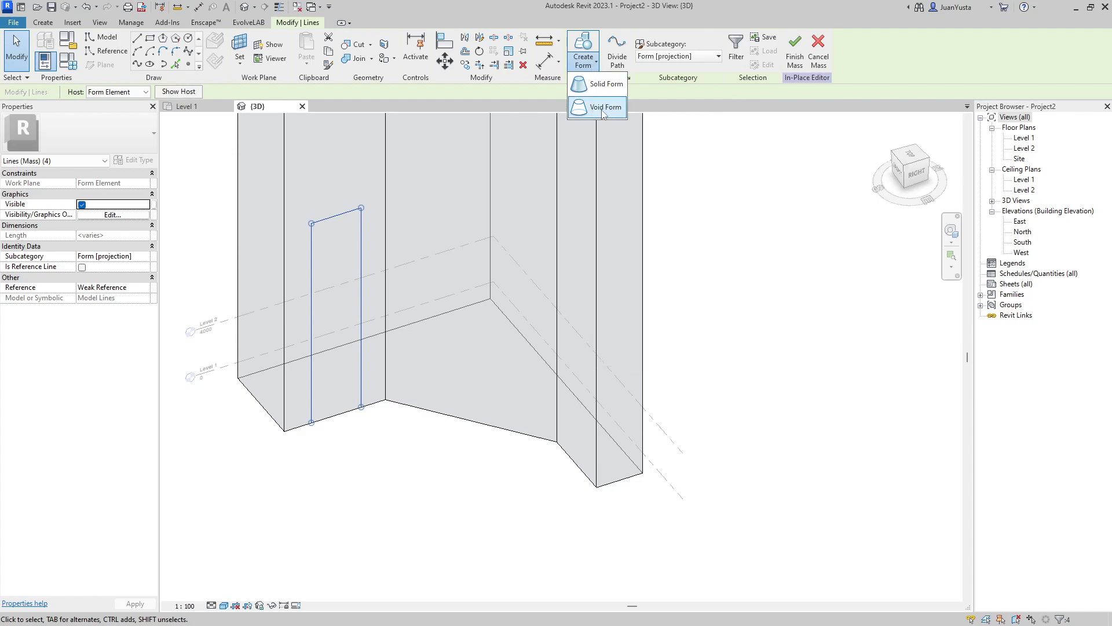
left_click(608, 109)
key("Escape")
Push the void's front face outward to deepen the notch.
middle_click_drag(421, 402, 331, 385, "shift")
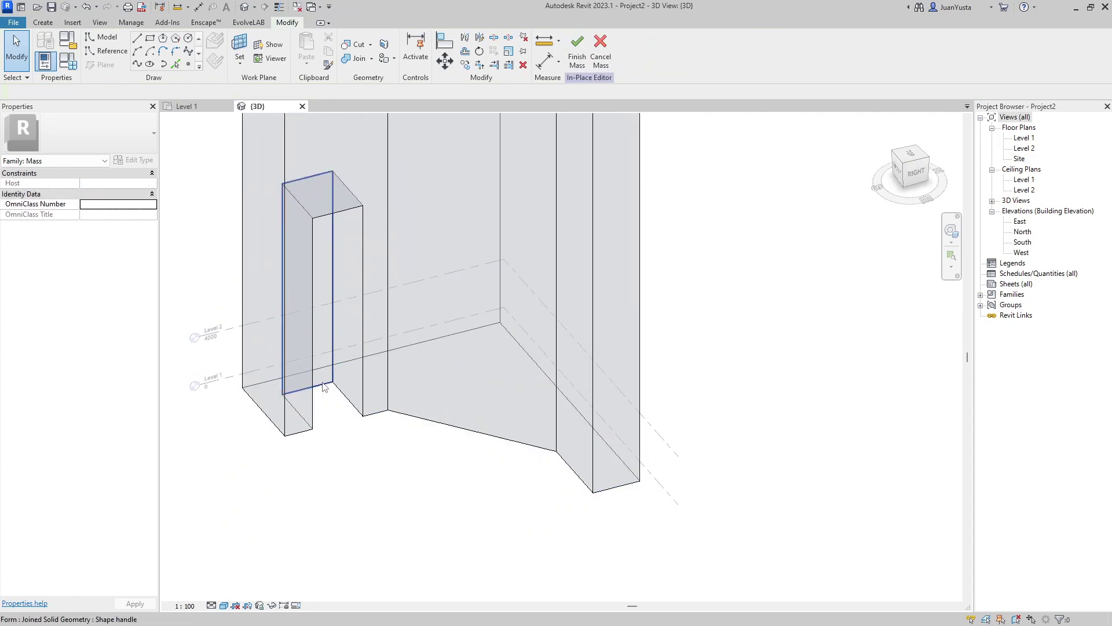
left_click(322, 387)
left_click_drag(294, 264, 282, 250)
left_click(381, 441)
mouse_move(381, 441)
middle_mouse_down("shift")
mouse_move(367, 360)
mouse_move(290, 300)
mouse_move(397, 313)
mouse_move(377, 304)
mouse_move(361, 242)
mouse_move(330, 372)
mouse_move(328, 348)
mouse_move(384, 363)
middle_mouse_up("shift")
scroll(328, 347, "down", 3)
scroll(367, 373, "up", 3)
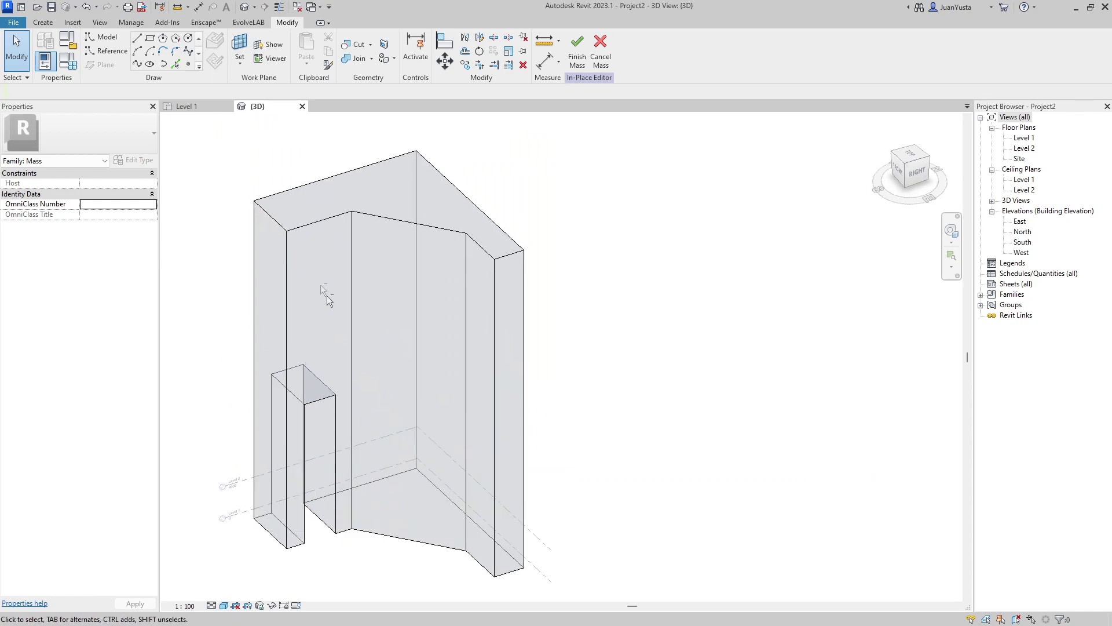
scroll(327, 295, "up", 2)
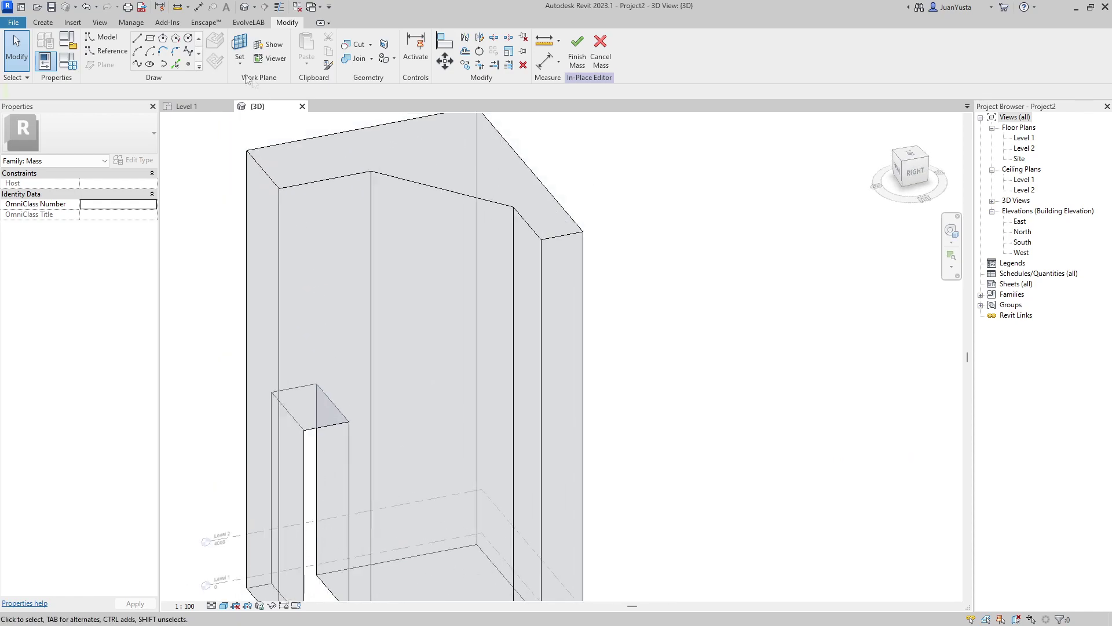
Set the mass's top face as the work plane.
left_click(238, 48)
mouse_move(312, 158)
middle_mouse_down()
mouse_move(286, 216)
mouse_move(321, 297)
middle_mouse_up()
left_click(286, 198)
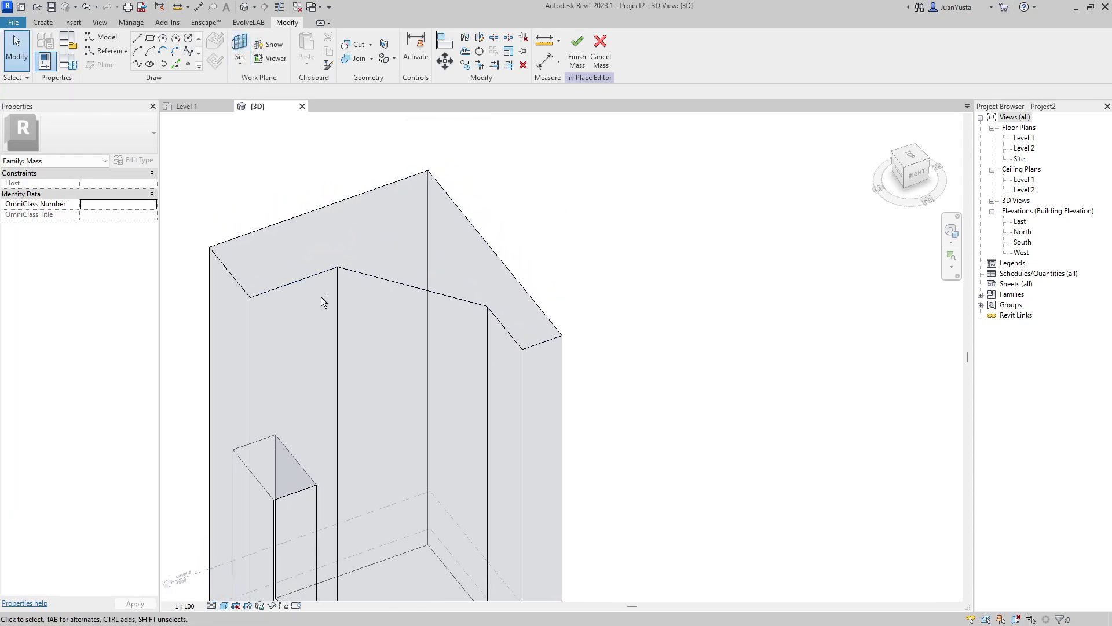
middle_click_drag(313, 212, 324, 256, "shift")
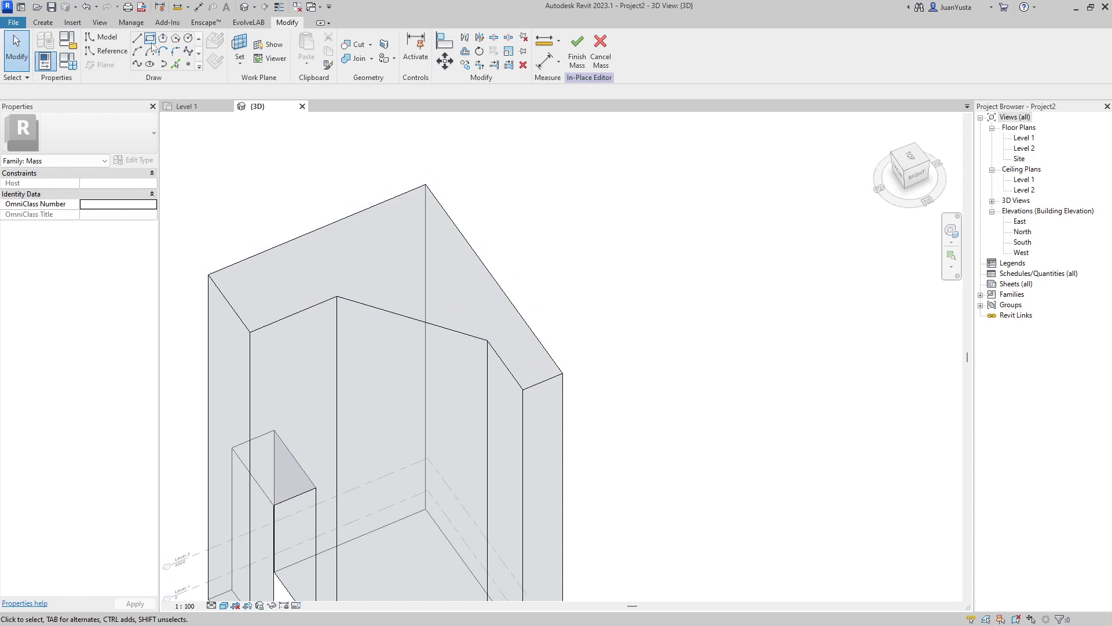
Sketch a rectangle on the top face and turn it into a void form.
left_click(358, 233)
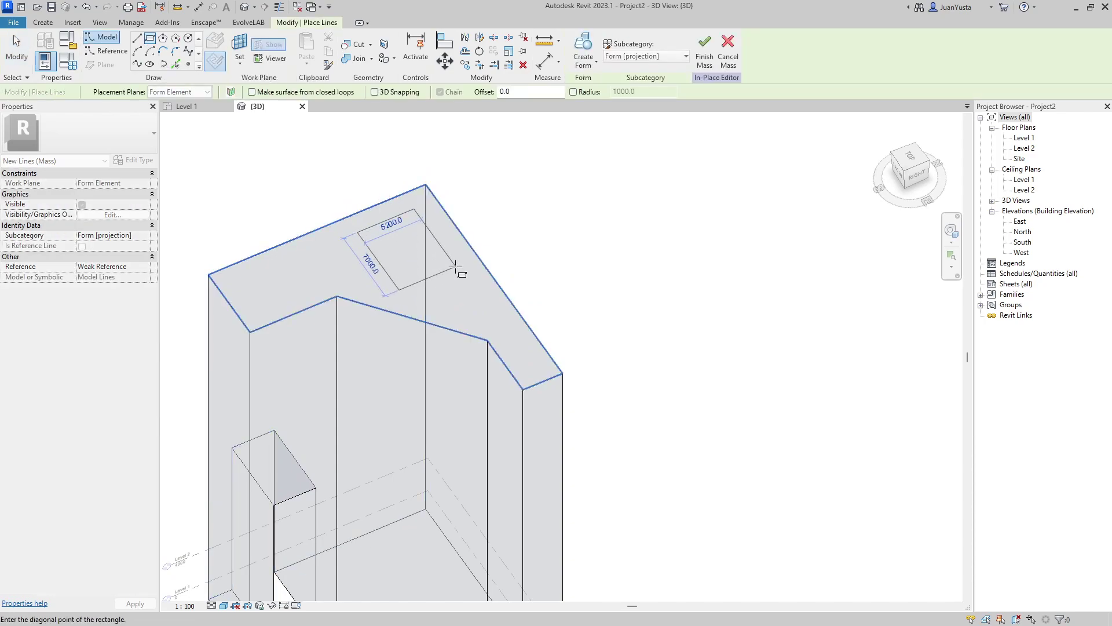
left_click(456, 266)
key("Escape")
key("Escape")
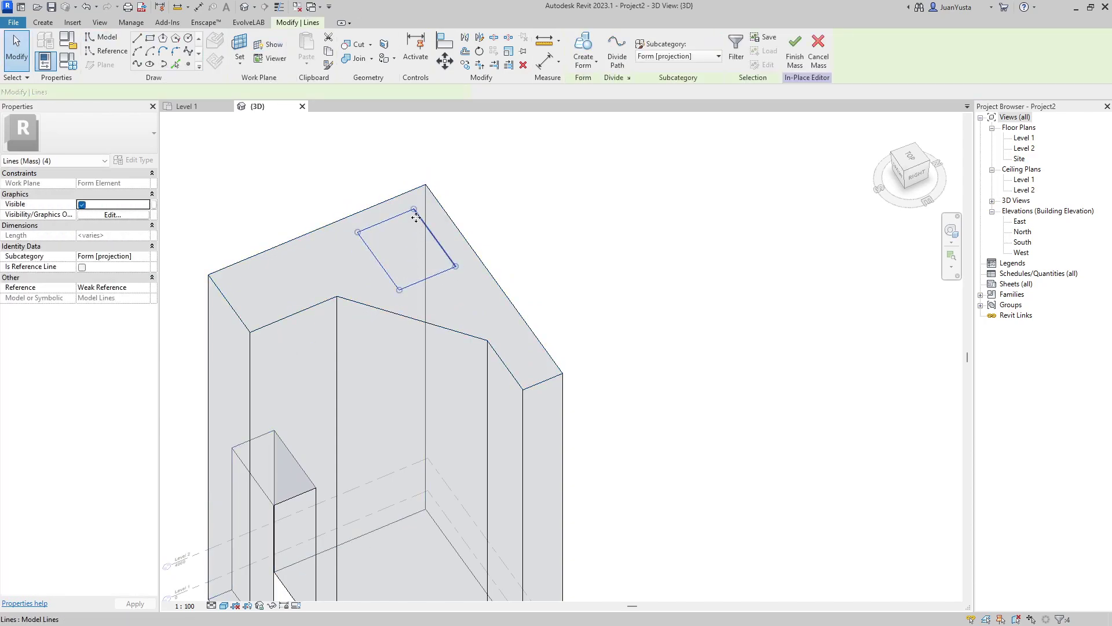
left_click(590, 69)
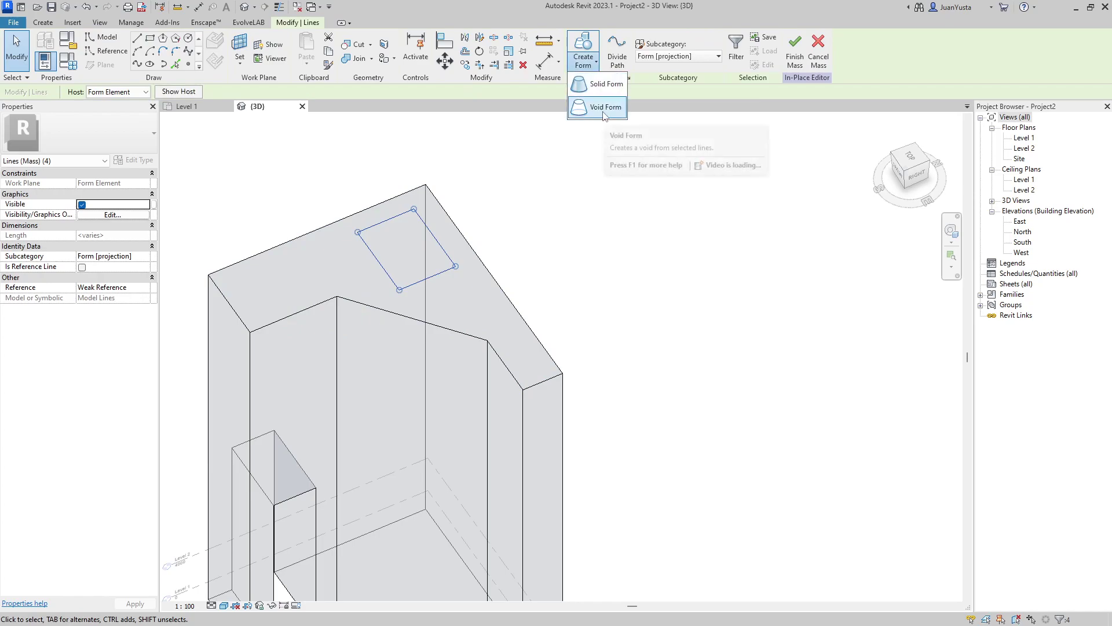
left_click(605, 106)
Drag the void's top face down through the mass to cut a deep shaft.
left_click_drag(405, 267, 397, 394)
mouse_move(397, 394)
middle_mouse_down("shift")
mouse_move(683, 354)
mouse_move(353, 435)
mouse_move(440, 273)
middle_mouse_up("shift")
left_click_drag(440, 278, 442, 498)
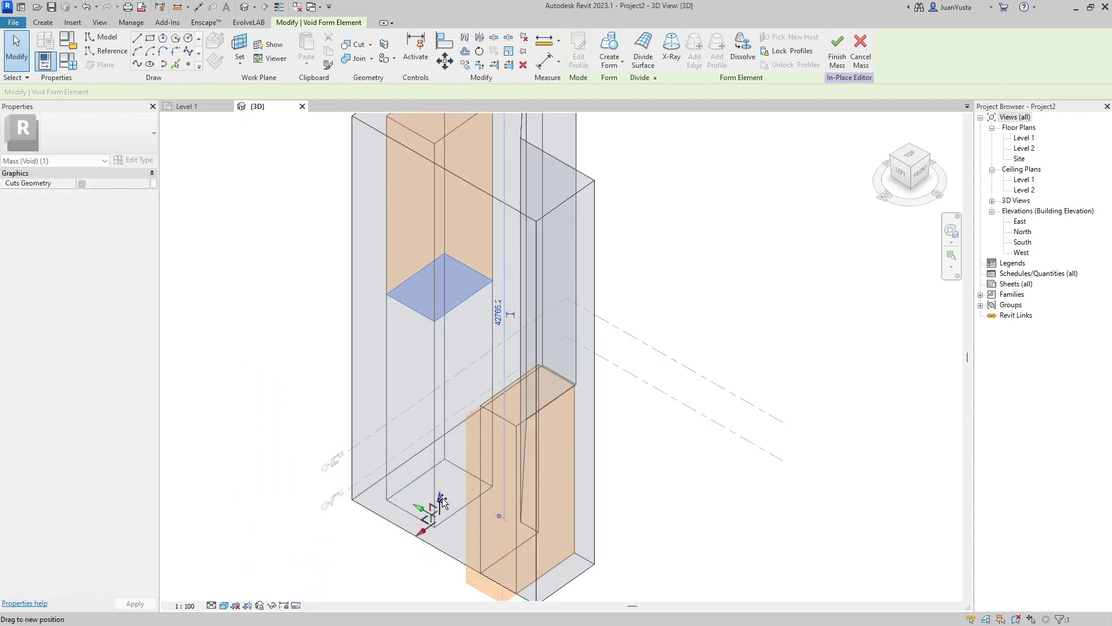
left_click(236, 378)
scroll(480, 331, "down", 3)
mouse_move(270, 311)
middle_mouse_down("shift")
mouse_move(430, 256)
mouse_move(341, 303)
mouse_move(326, 408)
mouse_move(367, 278)
mouse_move(384, 322)
mouse_move(380, 282)
middle_mouse_up("shift")
scroll(429, 256, "up", 5)
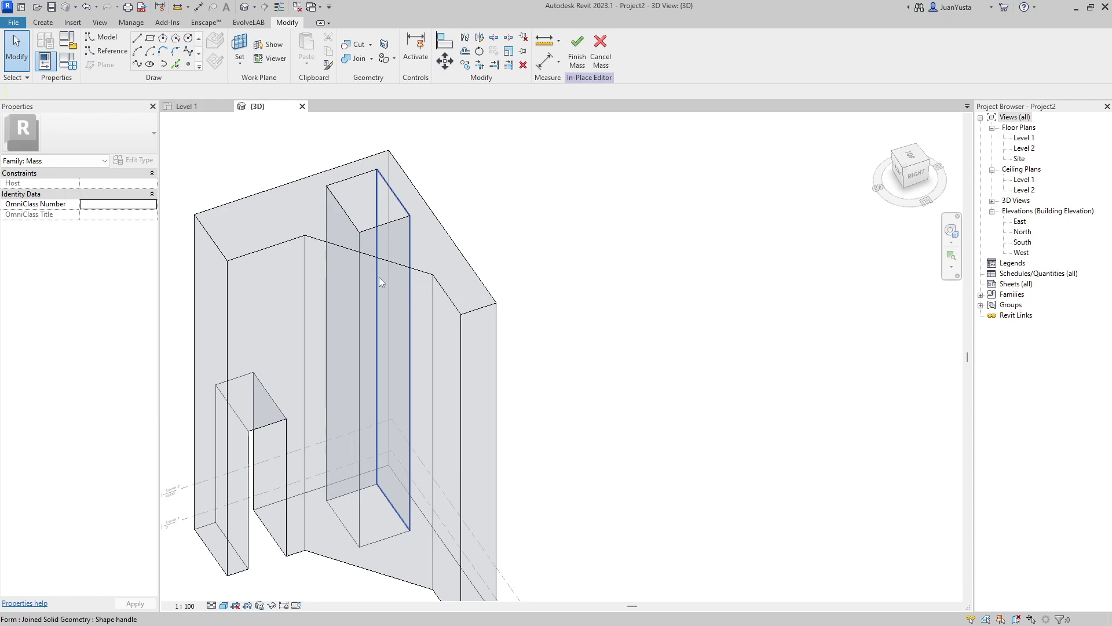
Drag the mass's top-left edge outward so the left end face slopes.
middle_click_drag(379, 282, 400, 282, "shift")
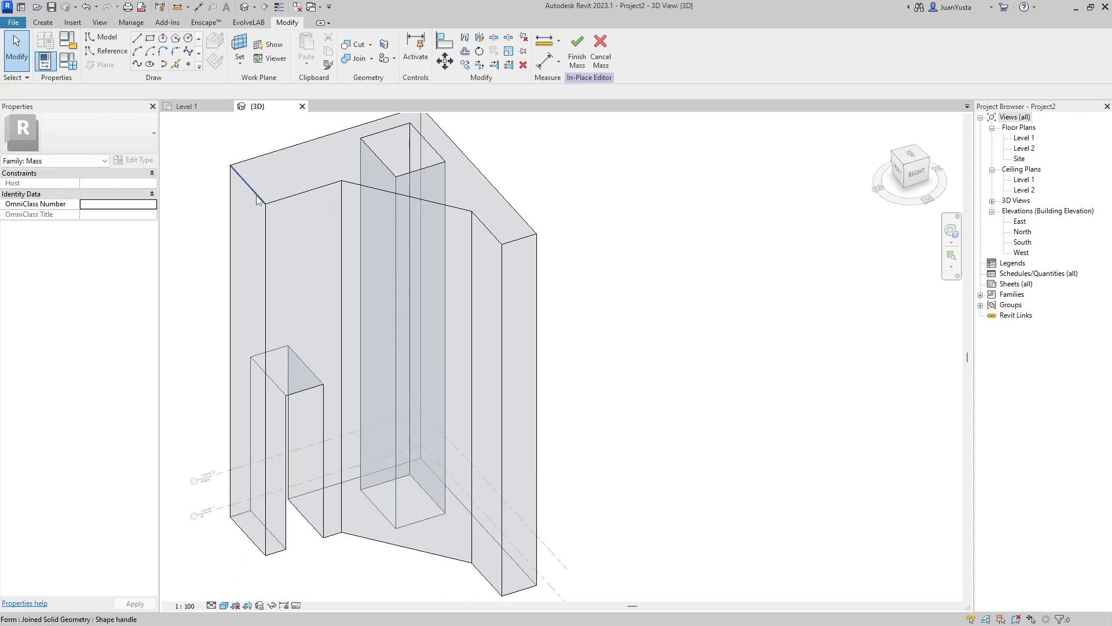
mouse_move(227, 196)
middle_mouse_down("shift")
mouse_move(458, 262)
mouse_move(367, 179)
mouse_move(323, 236)
mouse_move(467, 258)
mouse_move(487, 351)
mouse_move(487, 313)
mouse_move(608, 342)
middle_mouse_up("shift")
key("Escape")
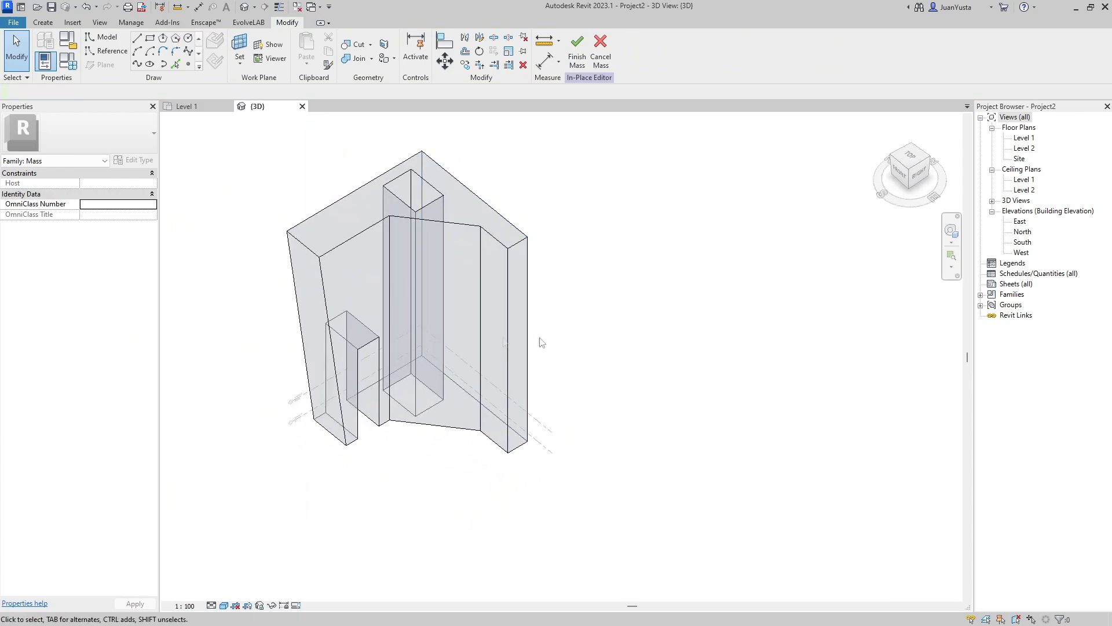
mouse_move(443, 399)
middle_mouse_down("shift")
mouse_move(655, 350)
mouse_move(504, 377)
mouse_move(514, 392)
mouse_move(350, 126)
middle_mouse_up("shift")
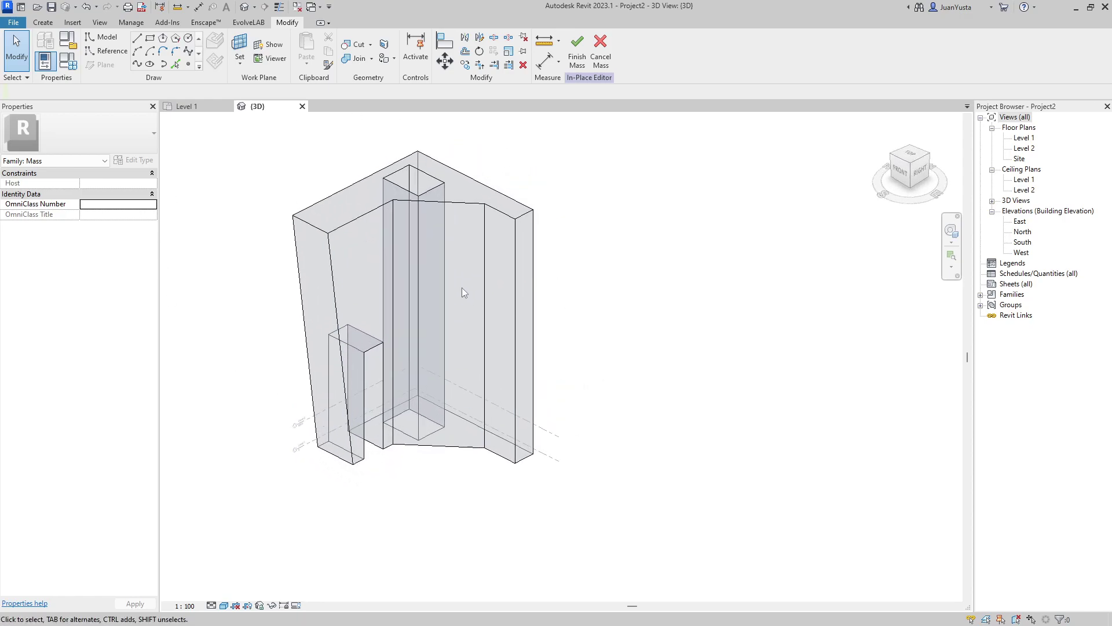
Finish the mass as Mass 1 and orbit around it to inspect the stepped form.
left_click(579, 64)
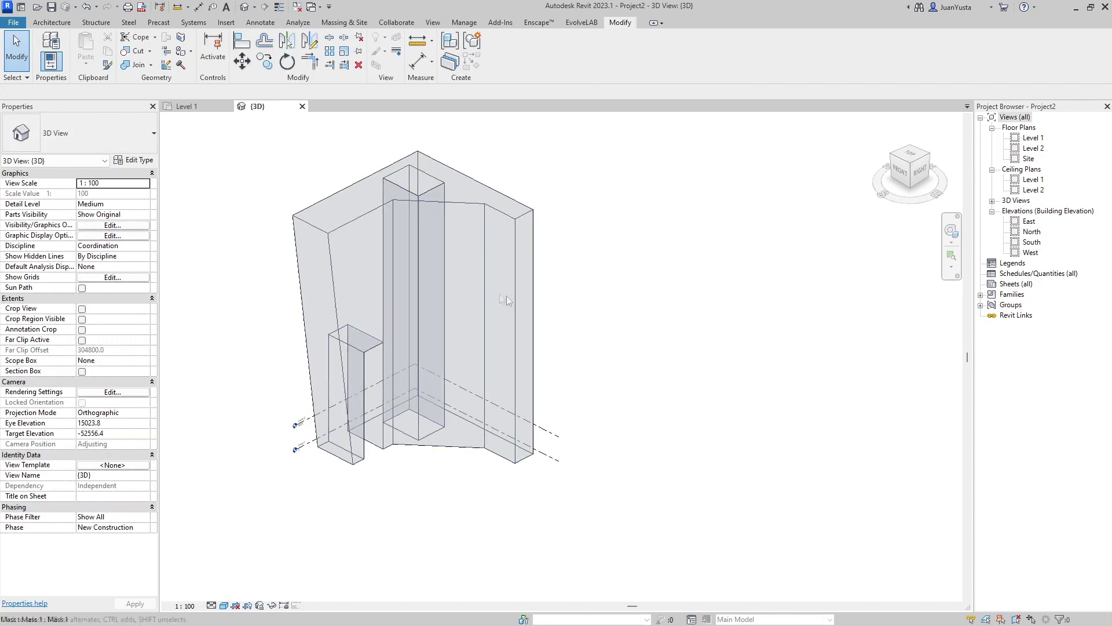
left_click(61, 25)
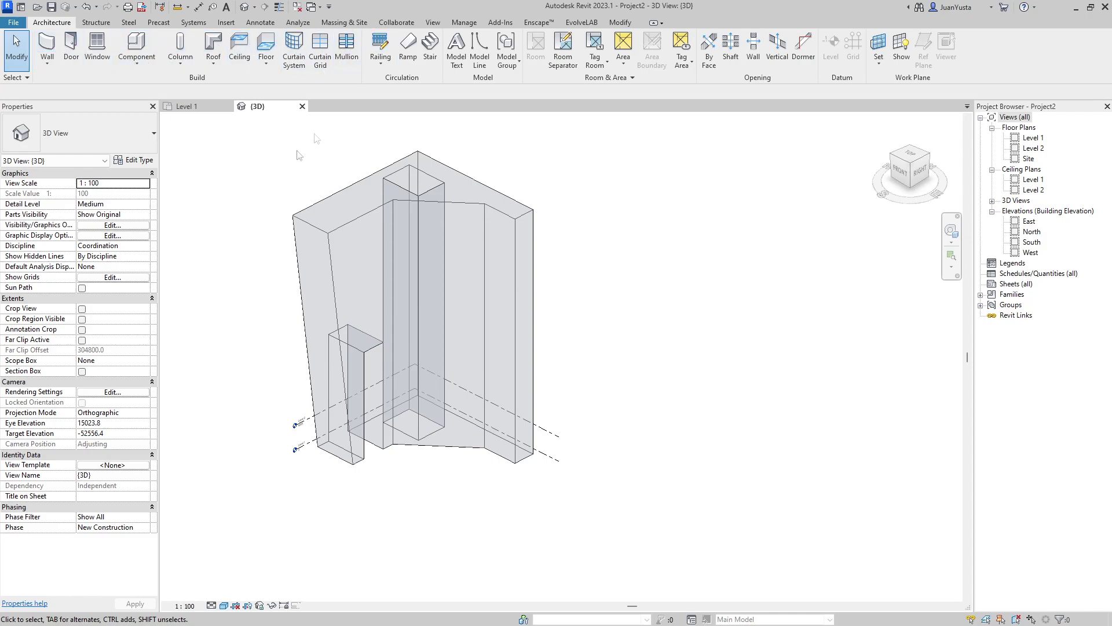
middle_click_drag(608, 278, 558, 281, "shift")
left_click(509, 241)
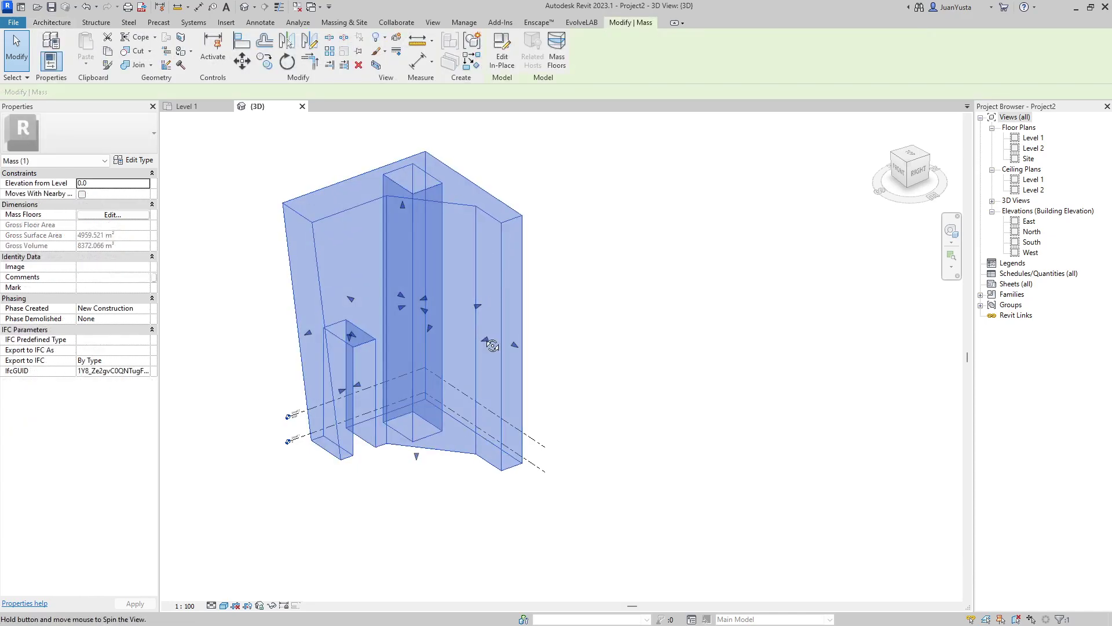
middle_click_drag(508, 241, 551, 288, "shift")
middle_click_drag(693, 284, 619, 358, "shift")
middle_click_drag(585, 280, 576, 255, "shift")
Reselect Mass 1 and reopen it with Edit In-Place.
left_click(572, 239)
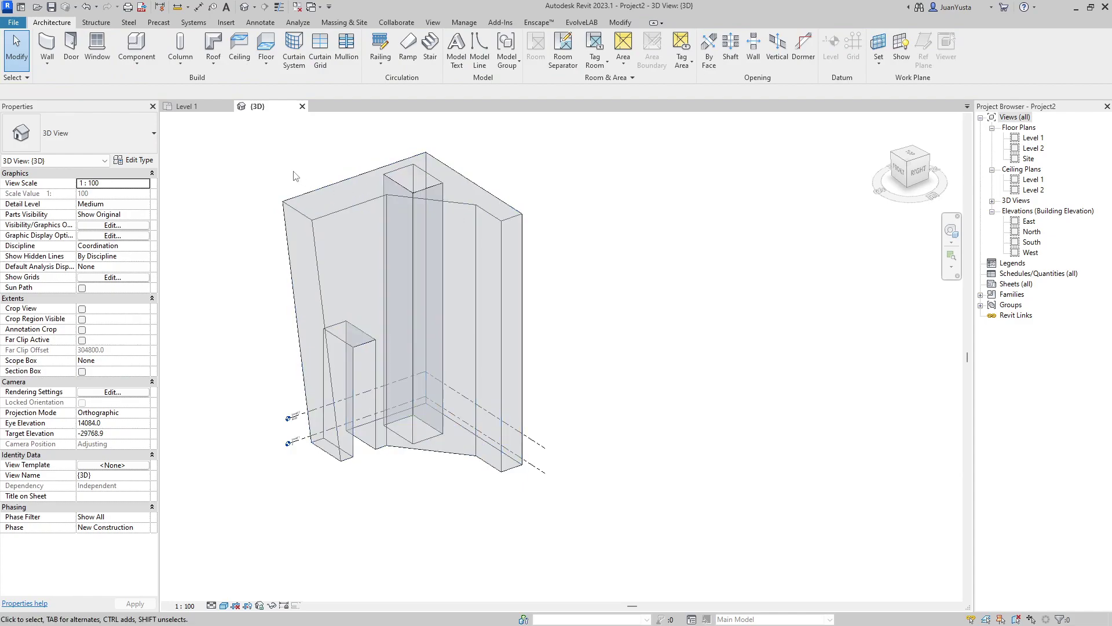
scroll(396, 258, "up", 1)
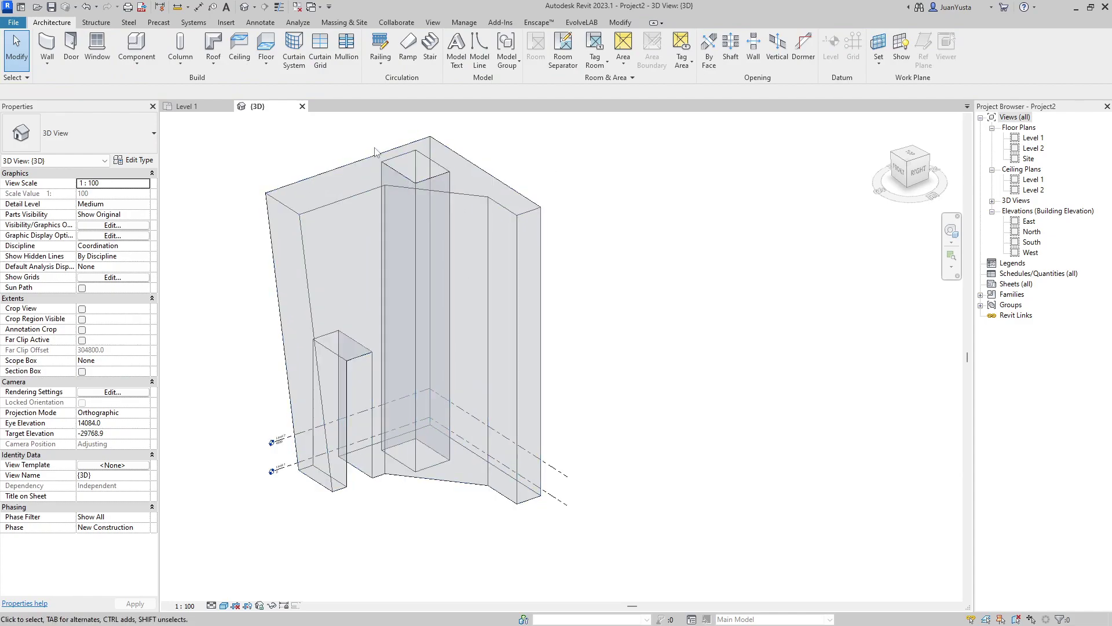
left_click(394, 174)
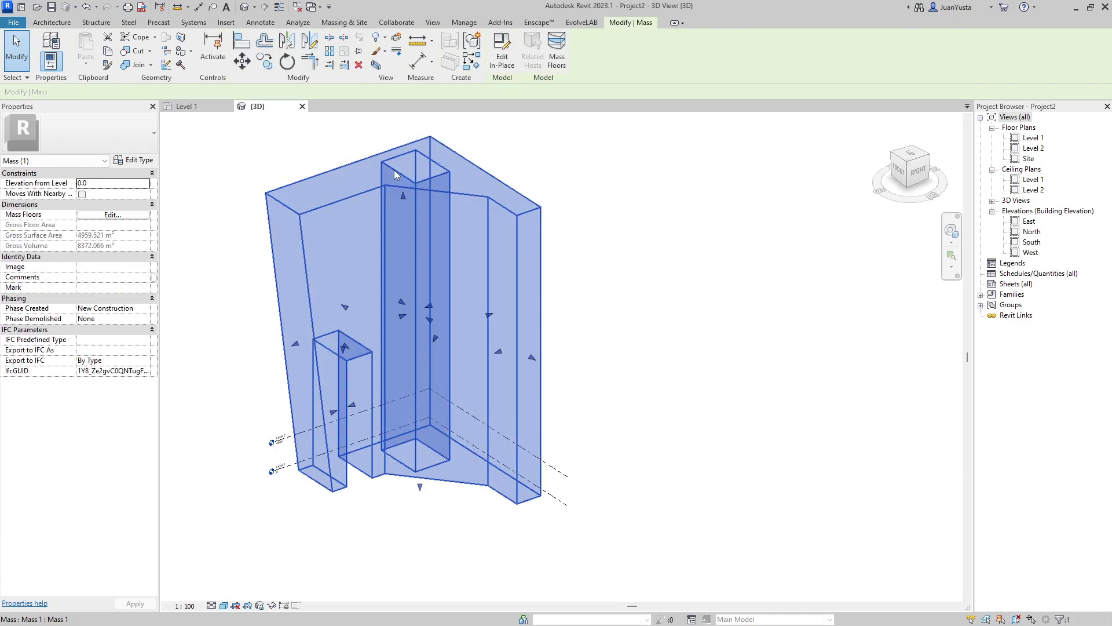
left_click(503, 60)
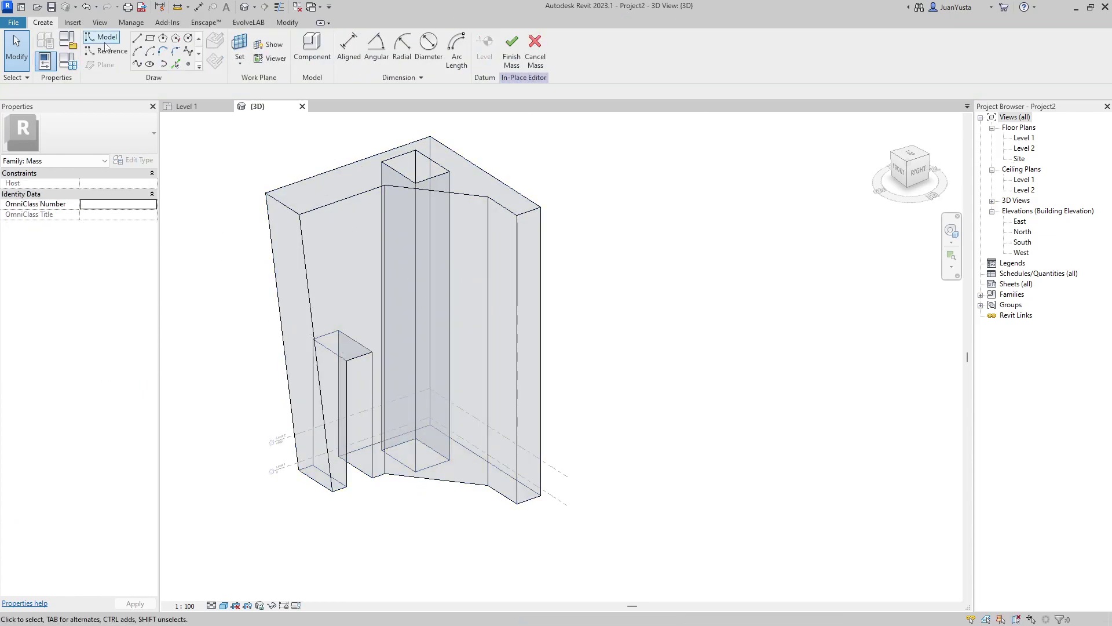
Drag the right wing's outer edge outward, then orbit to review the wing and shaft.
left_click(340, 204)
middle_click_drag(373, 368, 610, 249, "shift")
left_click(532, 217)
scroll(532, 217, "up", 5)
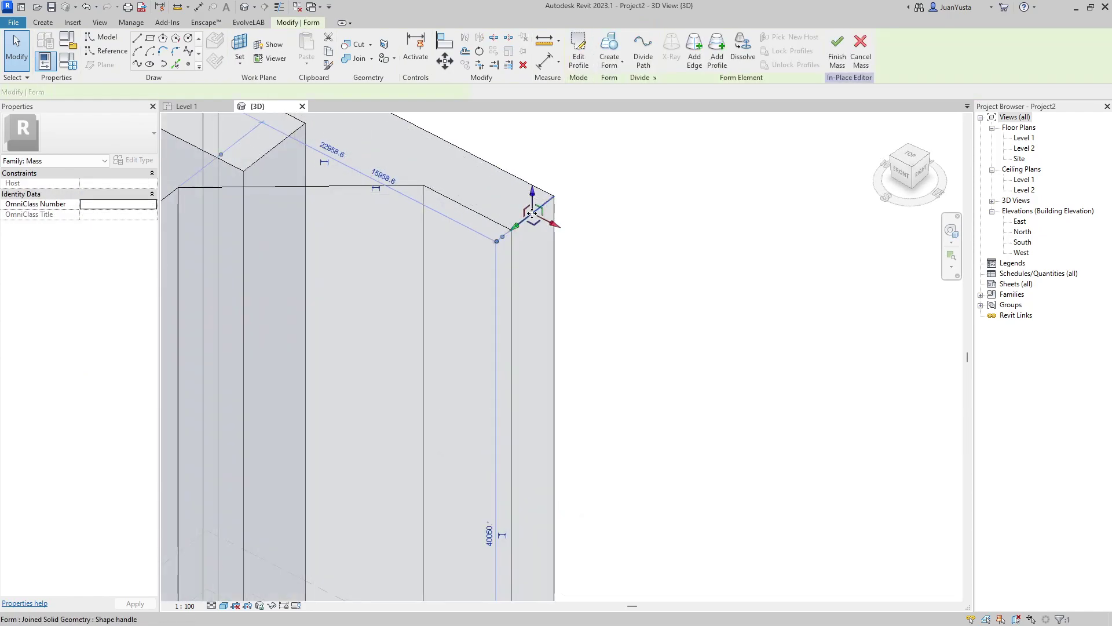
left_click_drag(529, 218, 571, 241)
scroll(657, 301, "down", 5)
left_click(658, 301)
mouse_move(657, 300)
middle_mouse_down("shift")
mouse_move(695, 380)
mouse_move(579, 248)
mouse_move(556, 355)
mouse_move(671, 325)
mouse_move(653, 425)
mouse_move(625, 369)
middle_mouse_up("shift")
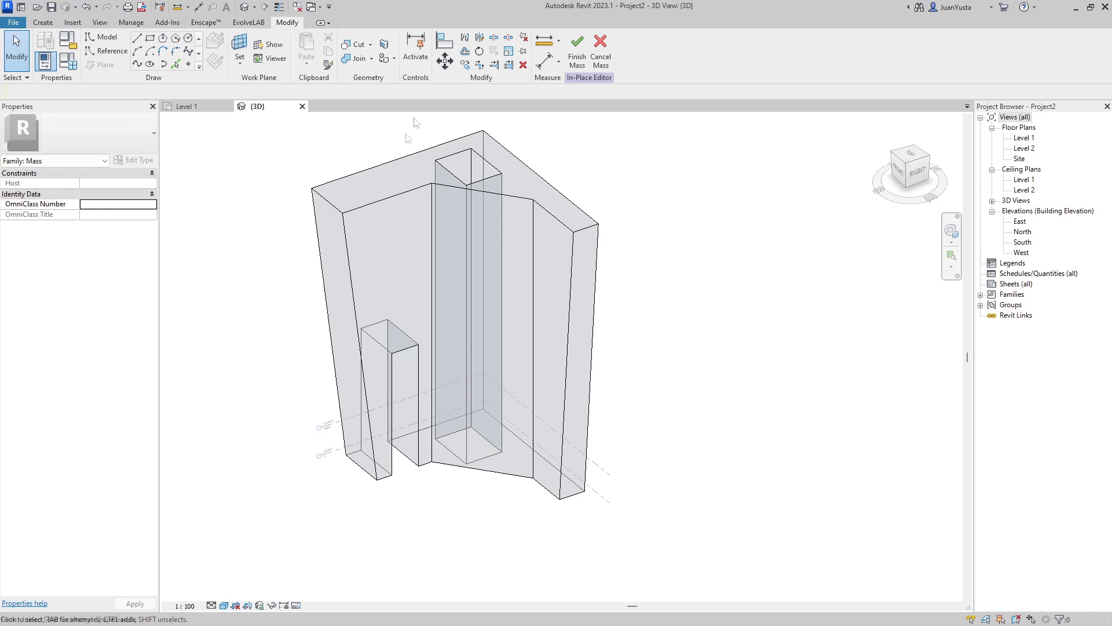
mouse_move(548, 352)
middle_mouse_down("shift")
mouse_move(541, 387)
mouse_move(544, 318)
mouse_move(504, 332)
mouse_move(491, 263)
mouse_move(503, 290)
middle_mouse_up("shift")
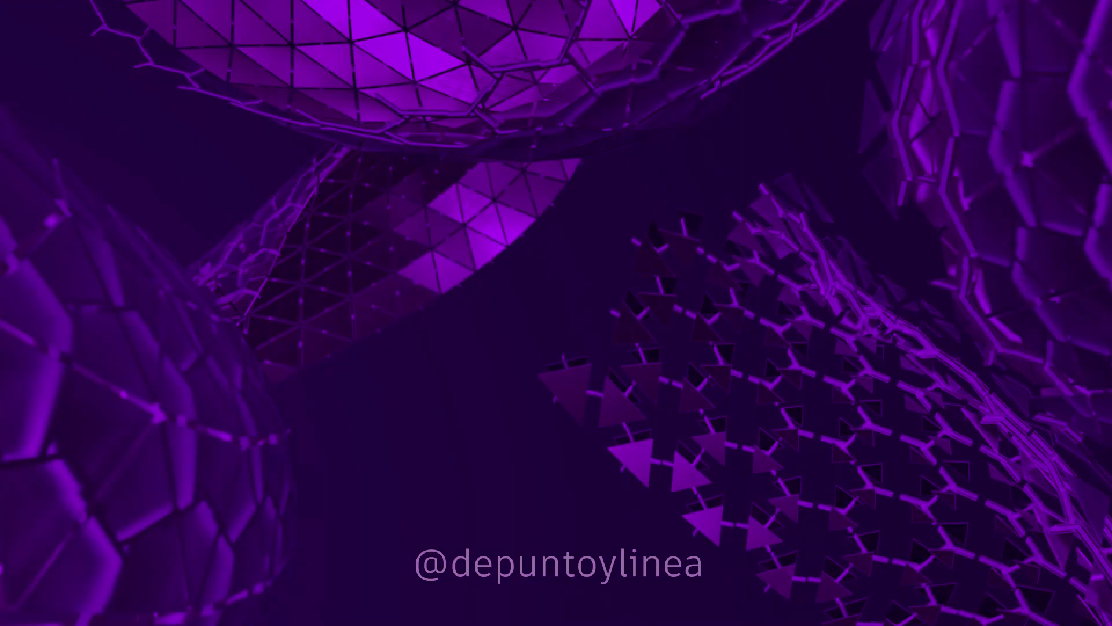